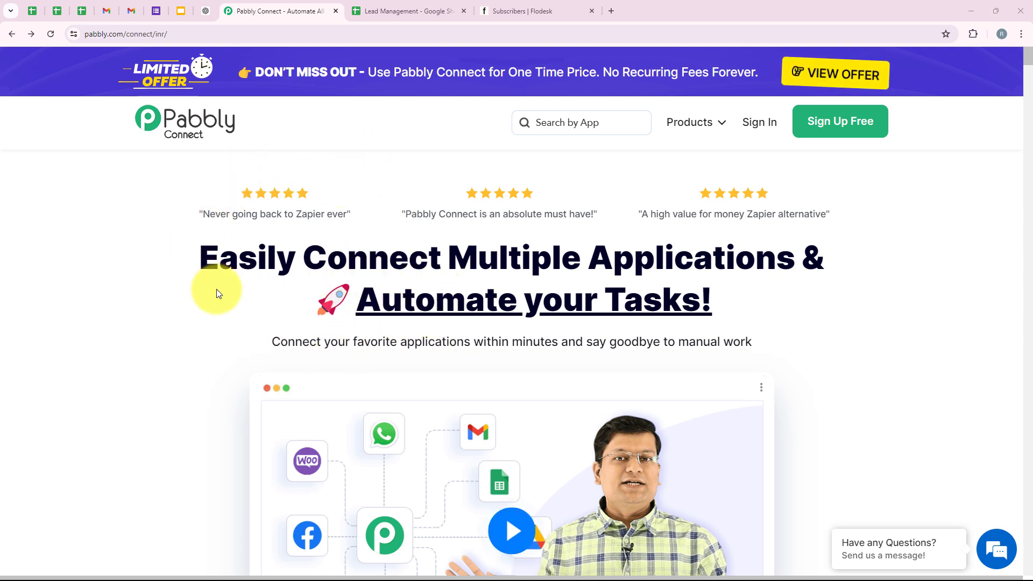
- Check the Lead Management sheet's first empty row (A3), then switch to the Flodesk subscribers list
left_click(426, 10)
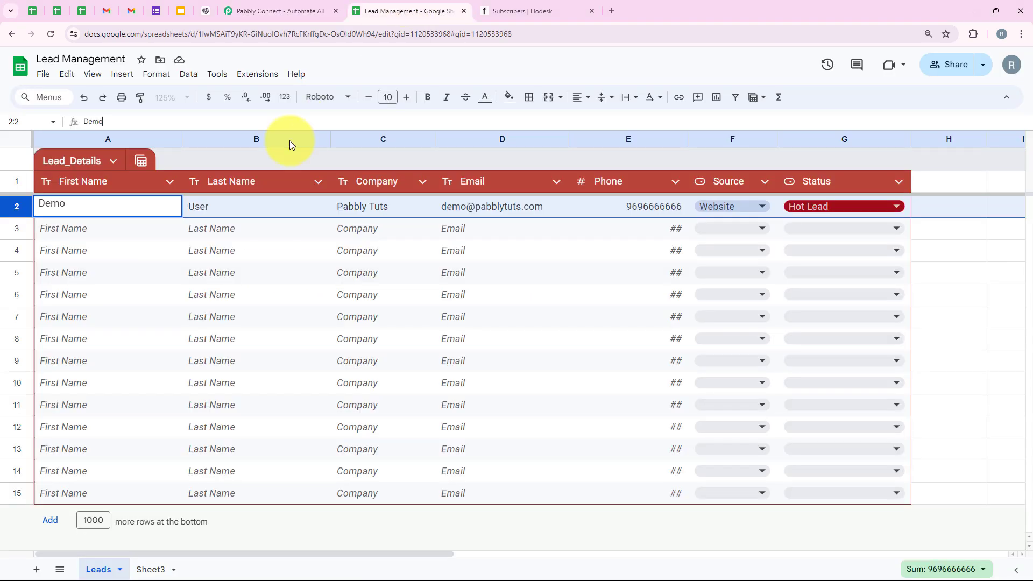
left_click(125, 224)
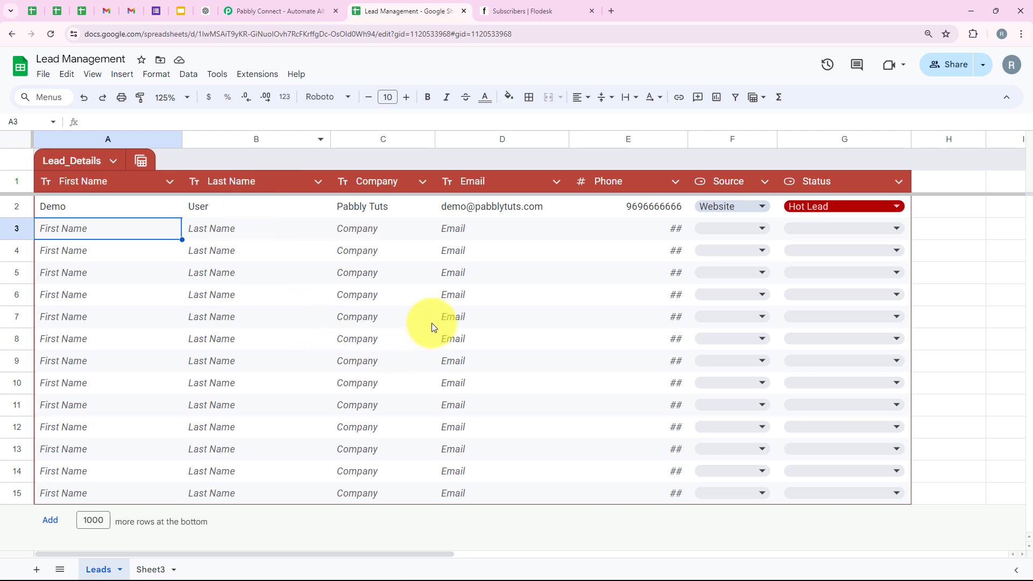
left_click(516, 8)
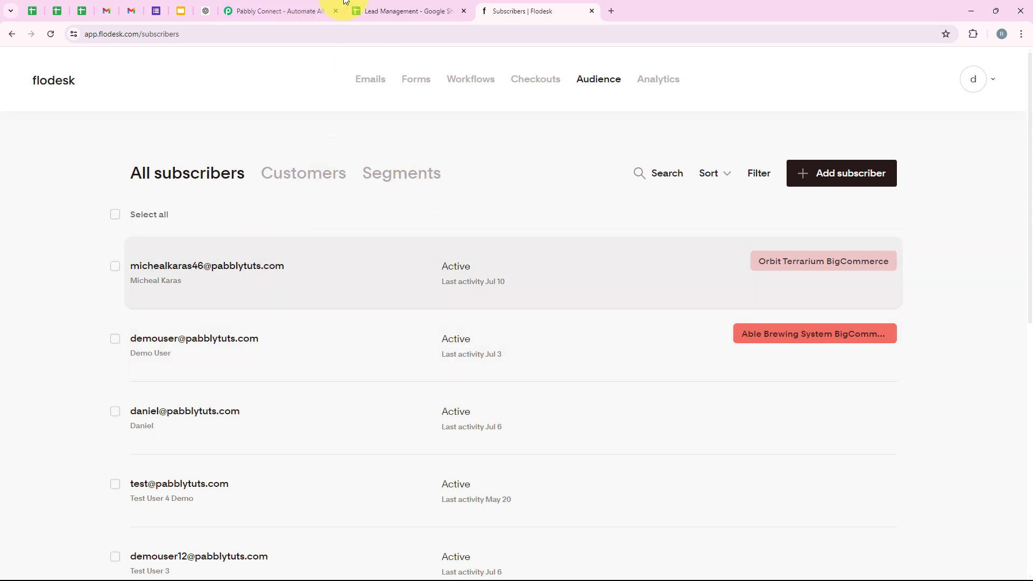
- Switch from Flodesk back to the Pabbly Connect landing page
left_click(318, 8)
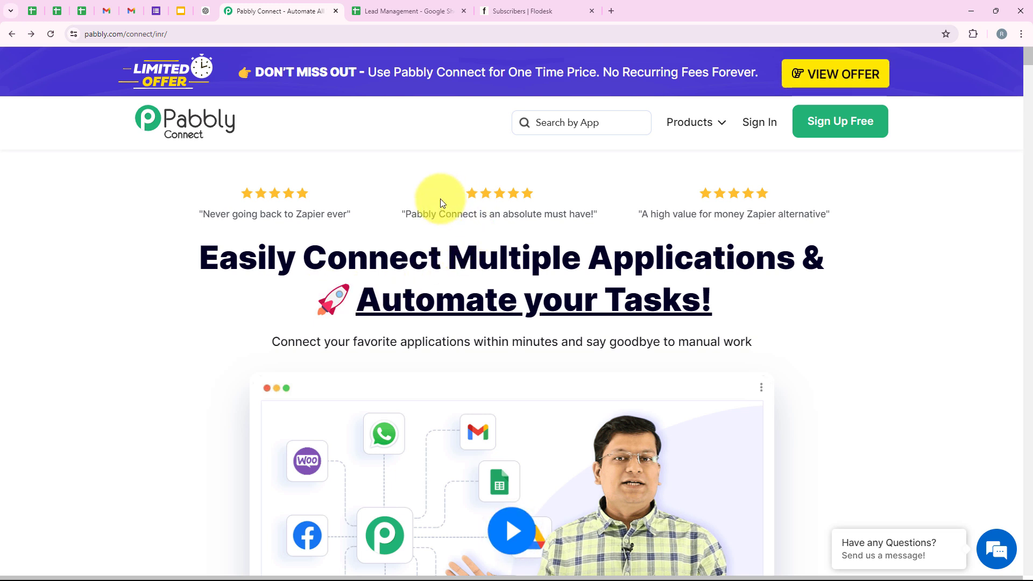
- Sign in to the Pabbly account from the landing page
left_click(258, 33)
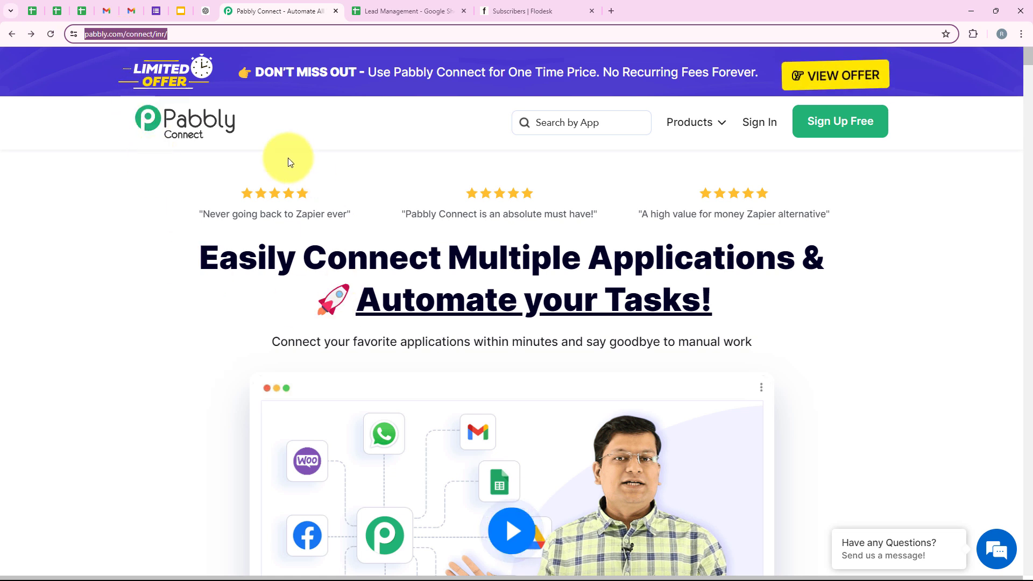
left_click(376, 198)
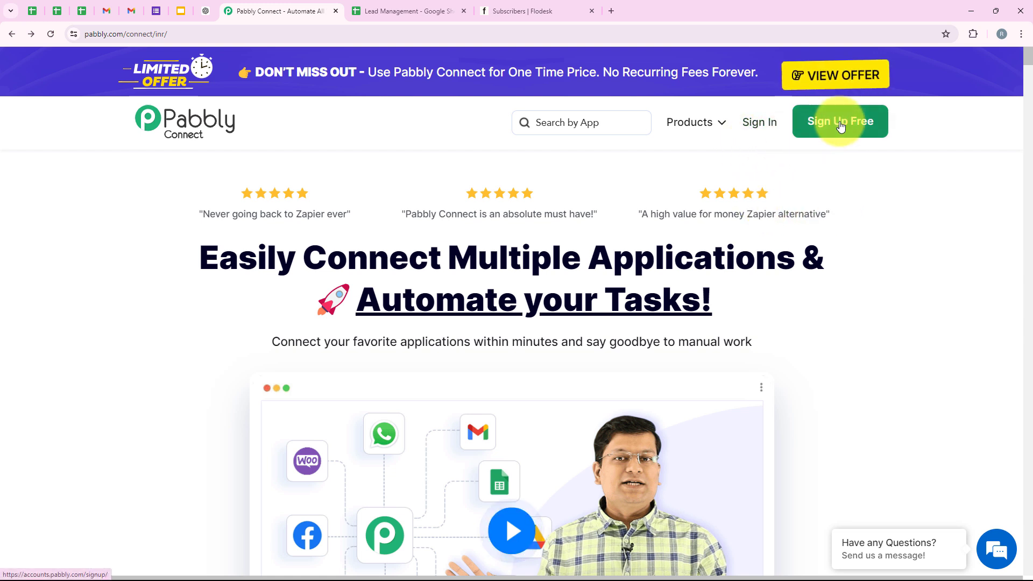
left_click(756, 123)
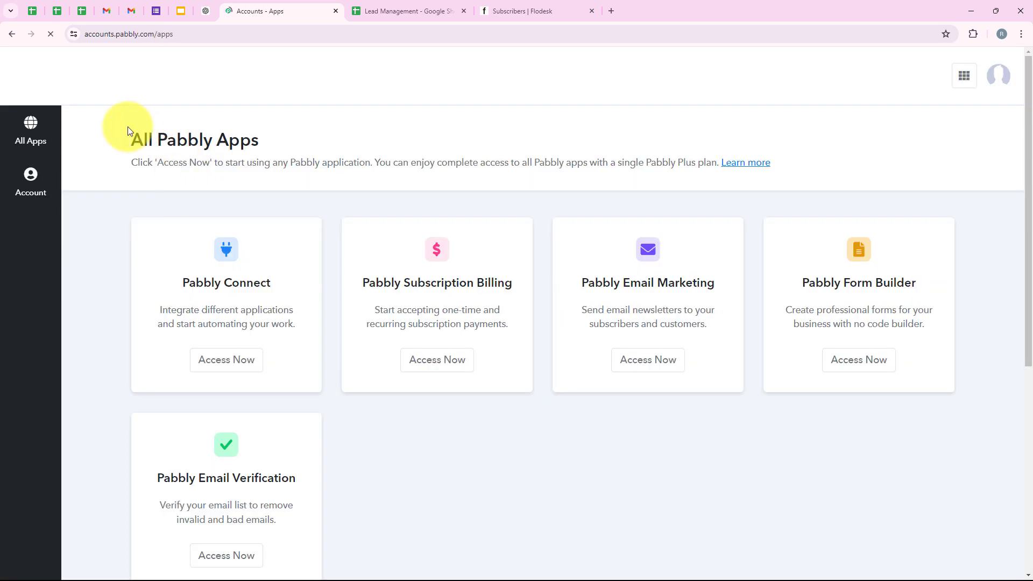
- Open Pabbly Connect from the All Pabbly Apps list to reach its dashboard
left_click_drag(131, 139, 265, 154)
scroll(345, 411, "down", 1)
scroll(348, 419, "up", 1)
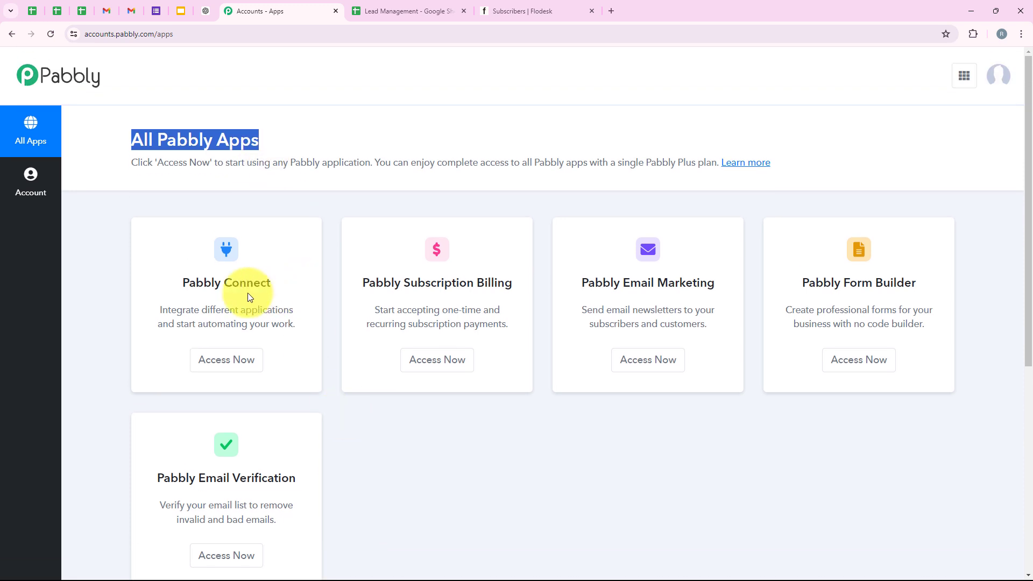
left_click_drag(175, 291, 280, 293)
left_click_drag(201, 309, 276, 303)
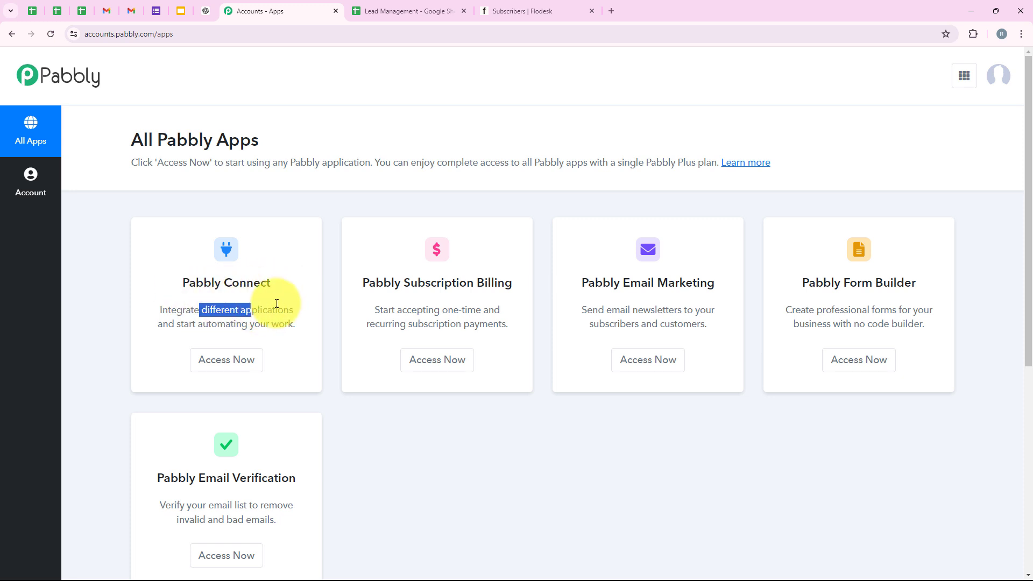
left_click(280, 296)
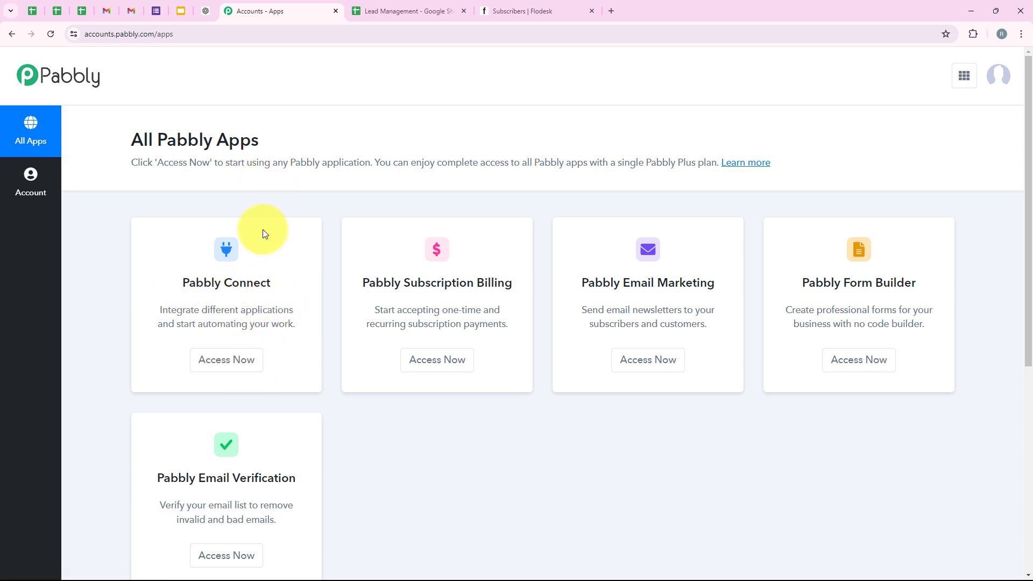
left_click(202, 359)
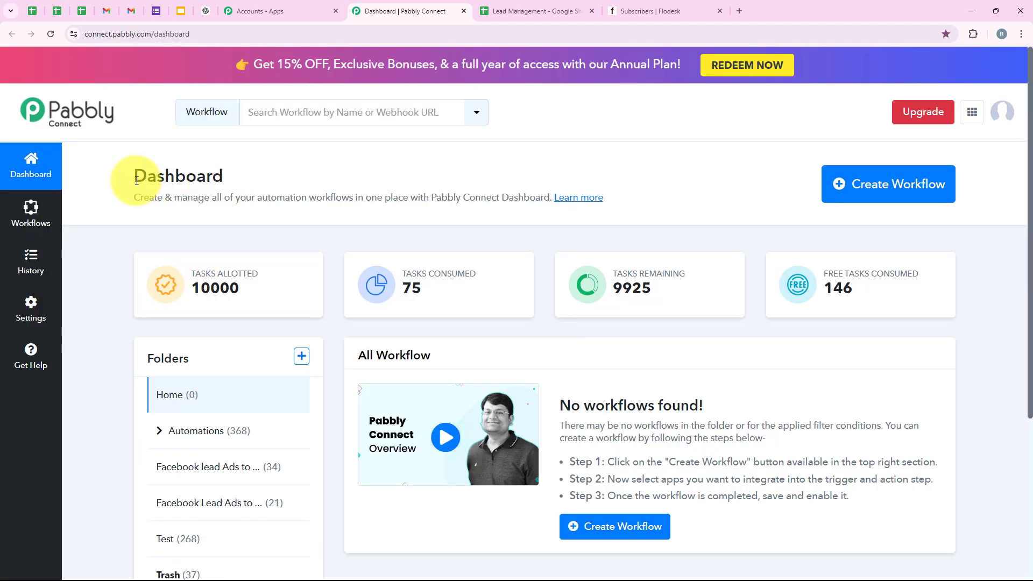
left_click_drag(137, 180, 247, 181)
- Create workflow 'Create Flodesk Subscriber from New Google Sheets Tables Row' filed under the Automations folder
left_click(247, 180)
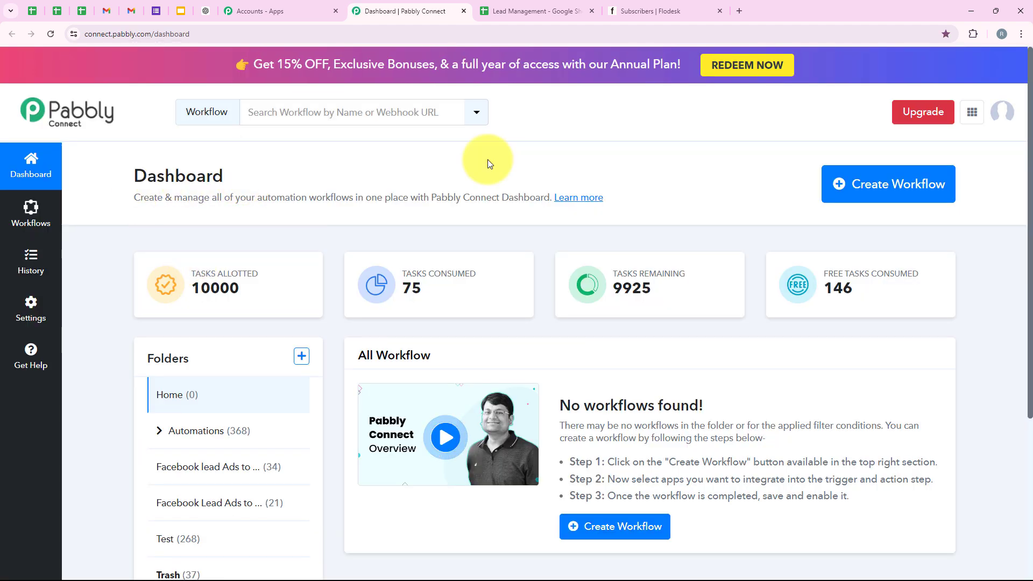
left_click(840, 187)
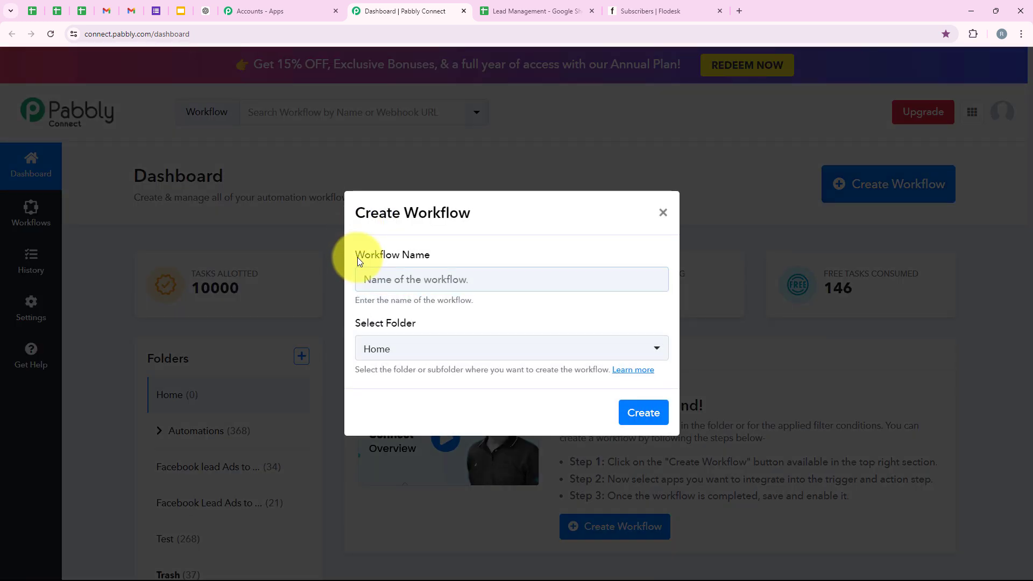
triple_click(358, 259)
triple_click(377, 325)
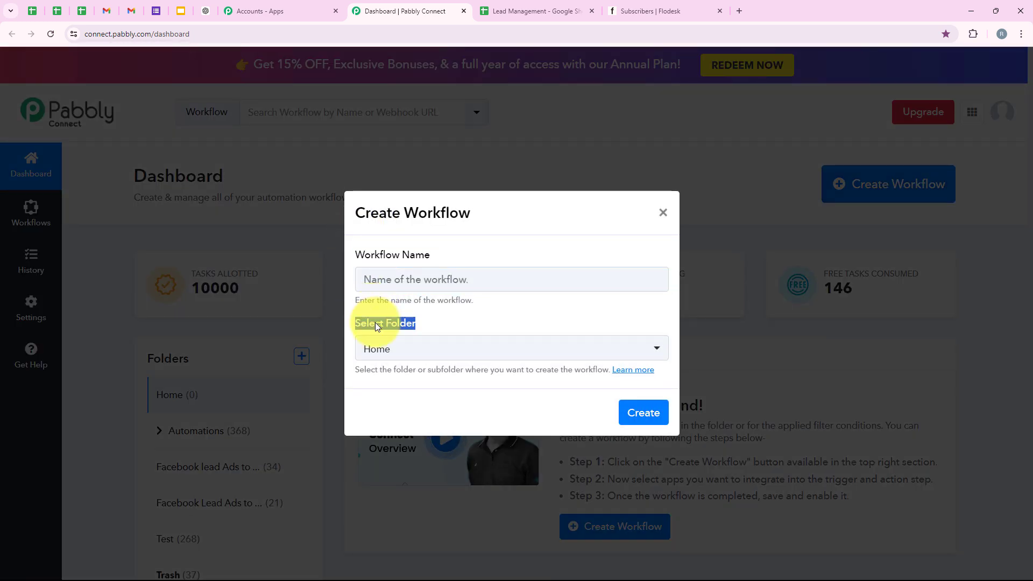
left_click(433, 326)
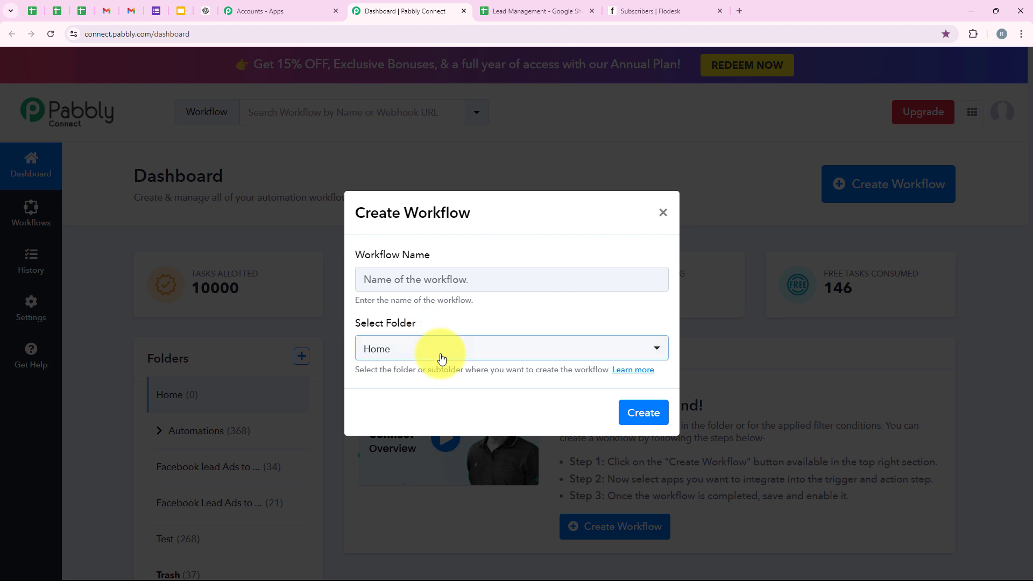
left_click(437, 353)
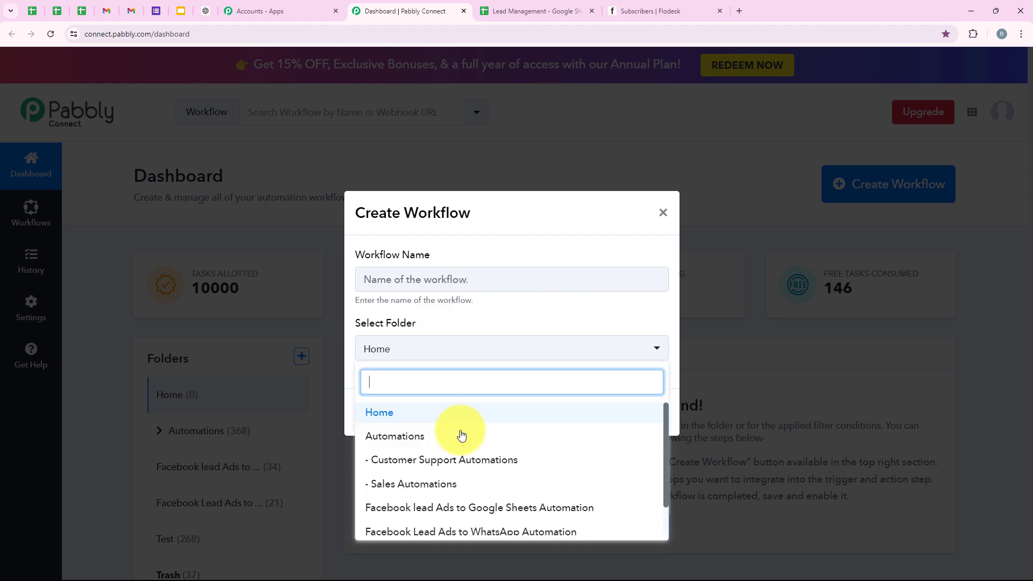
left_click(408, 438)
left_click(378, 273)
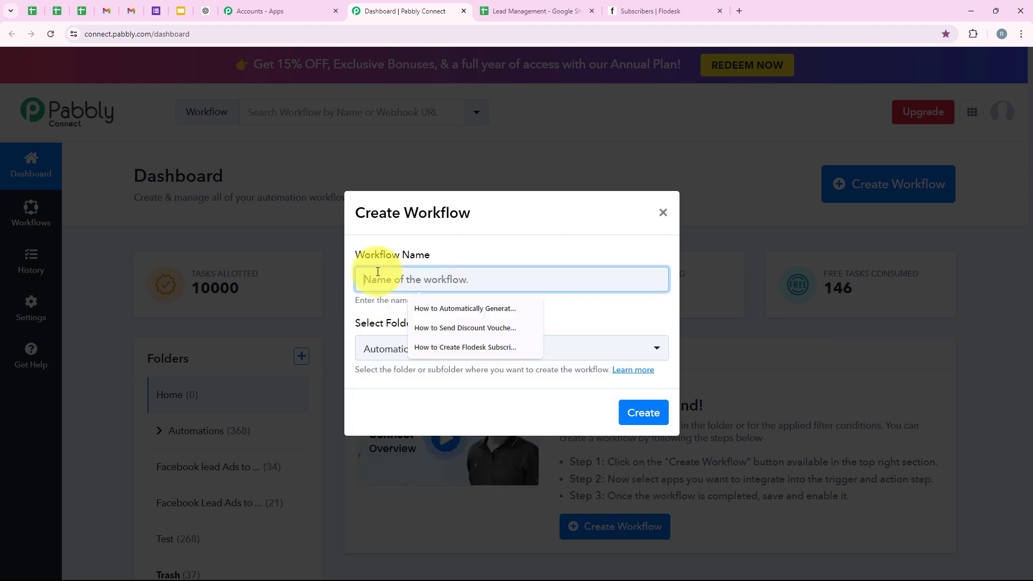
type("Create Flodesk Subscriber from New Google Sheets Tables Row")
left_click_drag(364, 280, 677, 279)
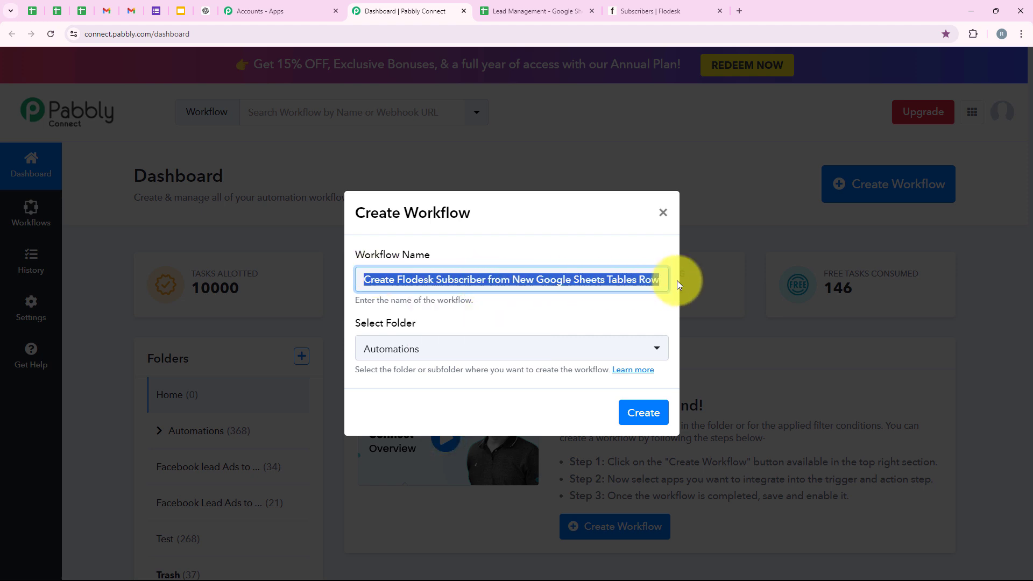
left_click(649, 414)
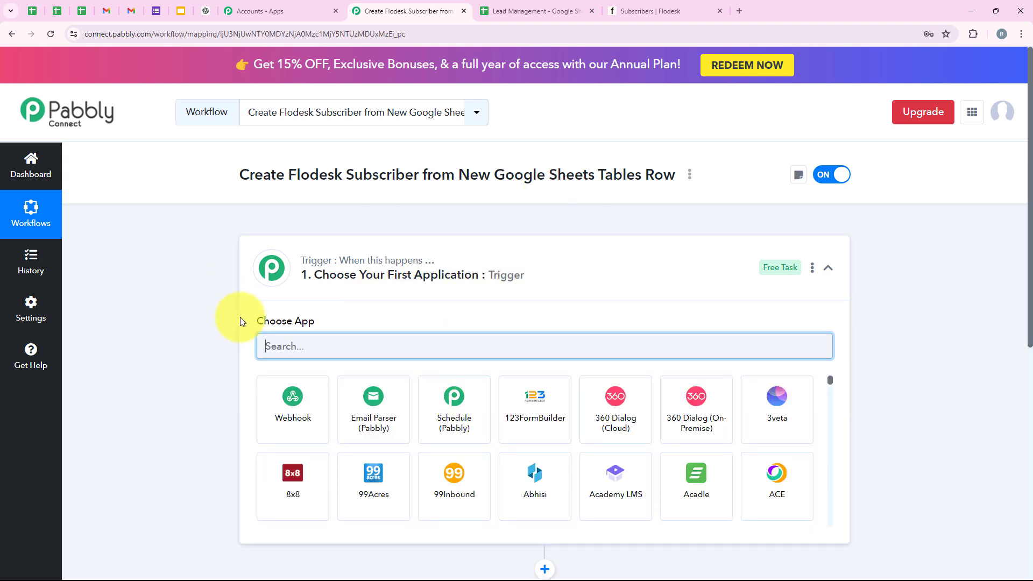
- Search 'Googl' in the trigger's app list and choose Google Sheets
left_click(272, 269)
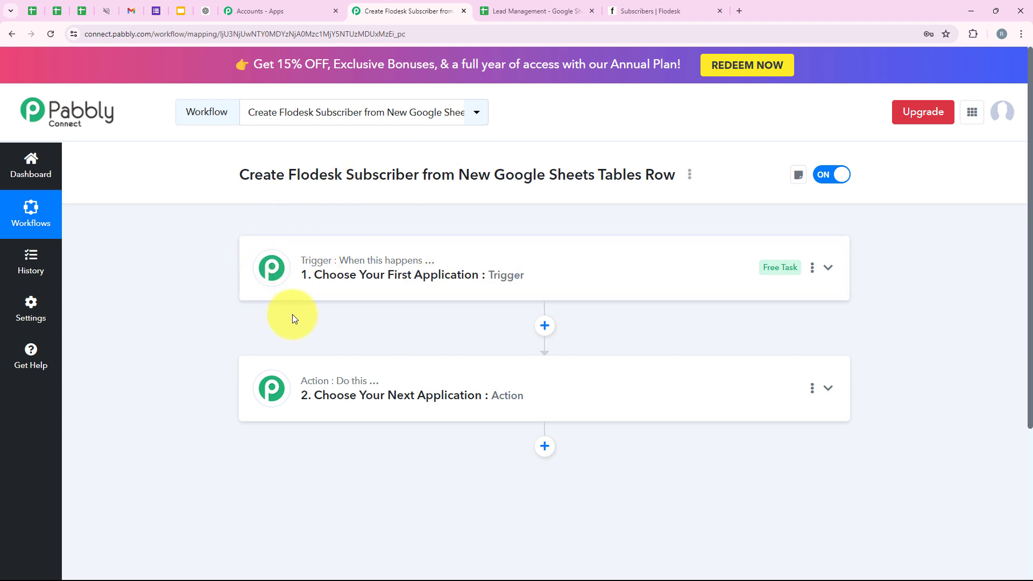
left_click(386, 286)
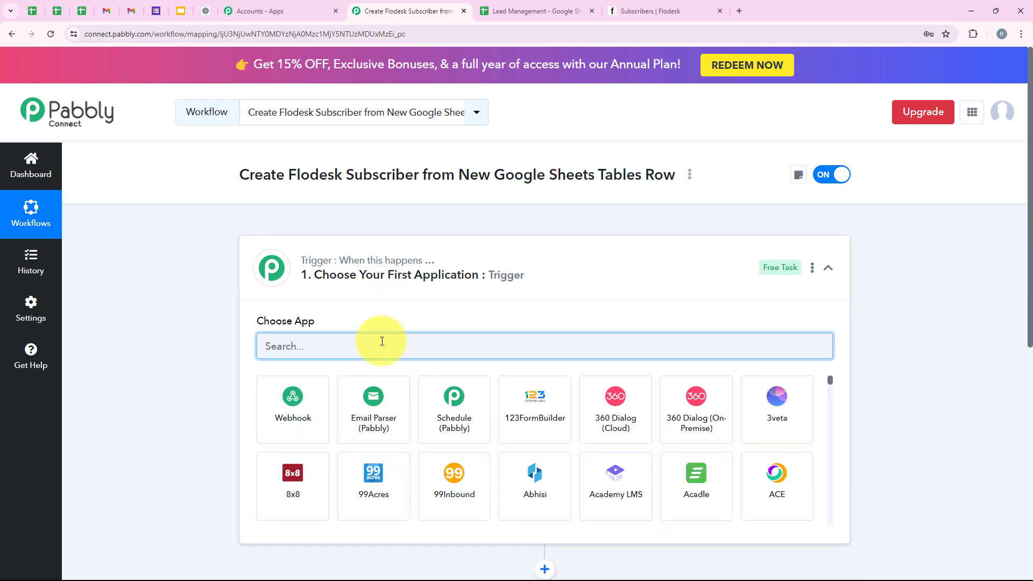
type("Google S")
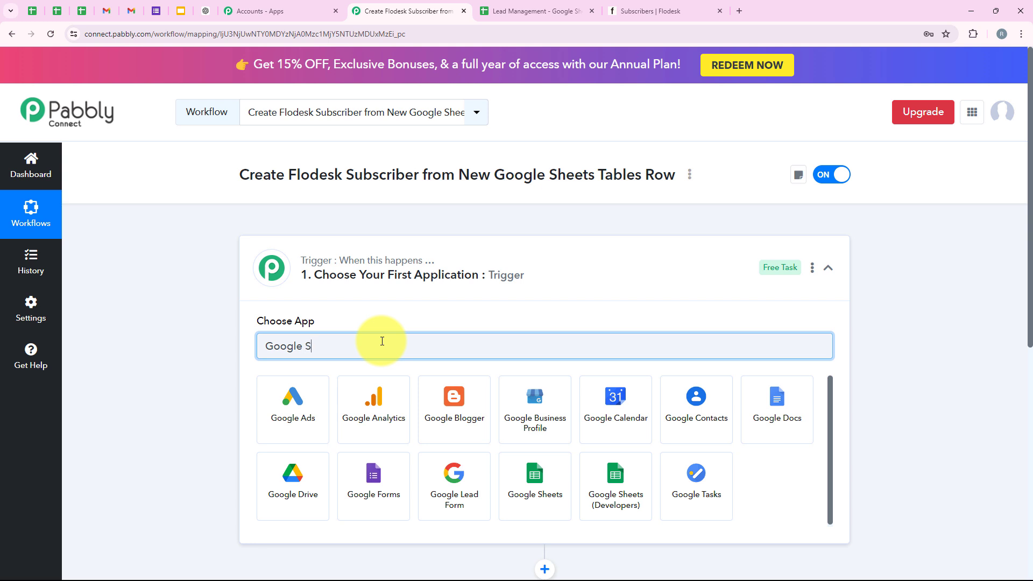
left_click(301, 397)
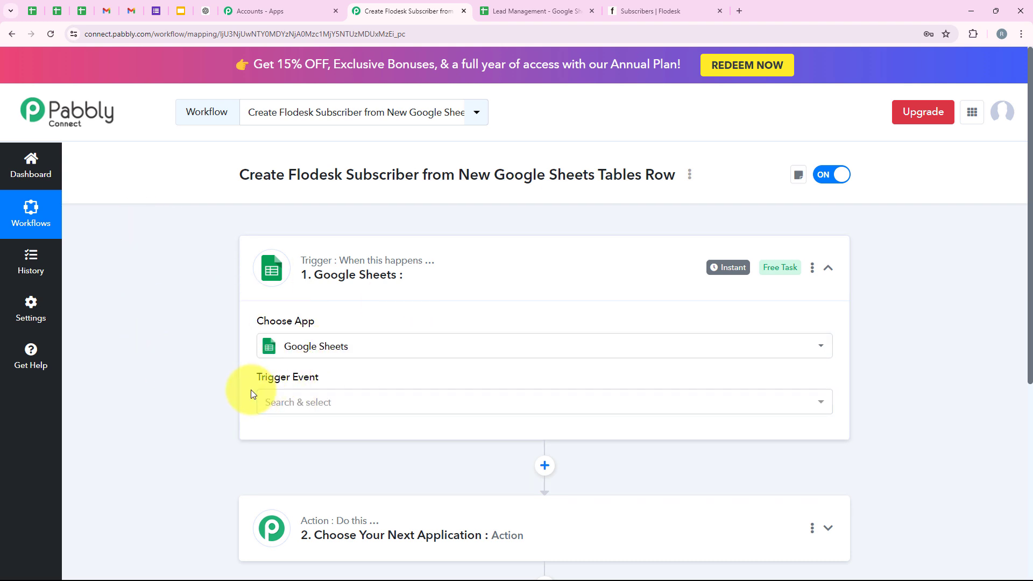
- Set the Google Sheets trigger event to New or Updated Spreadsheet Row
scroll(251, 390, "down", 1)
left_click_drag(261, 324, 314, 321)
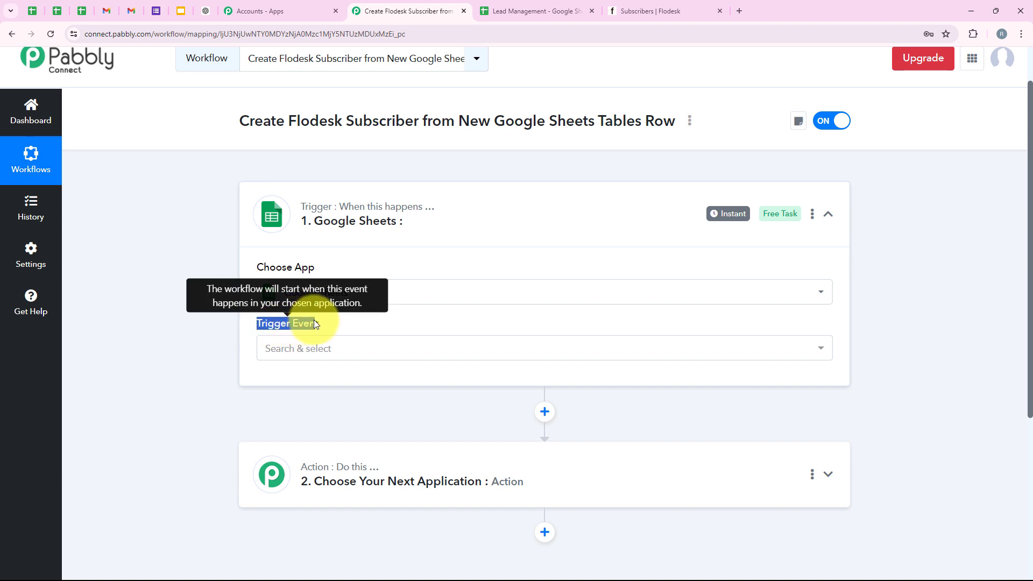
left_click(318, 355)
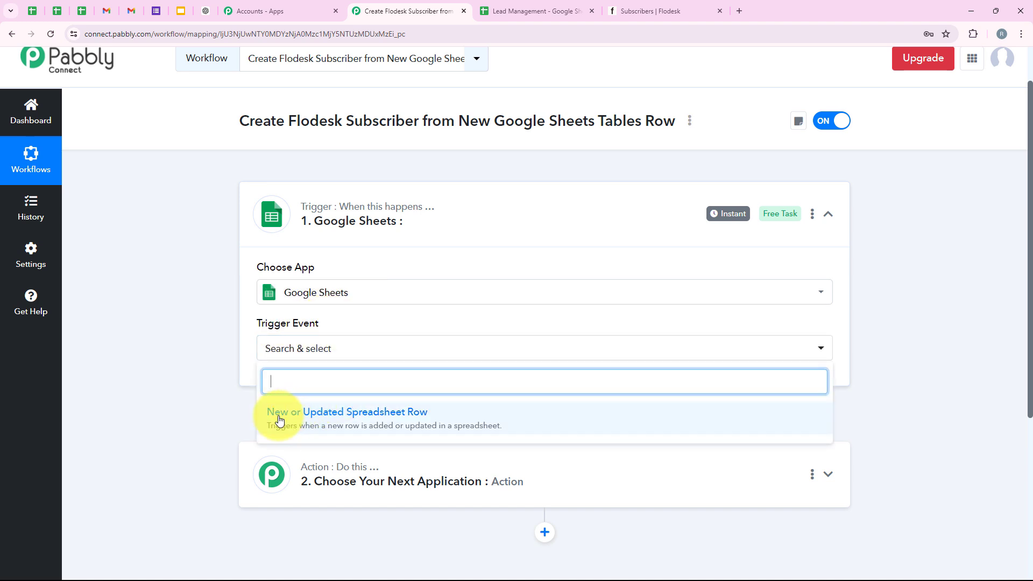
left_click(391, 420)
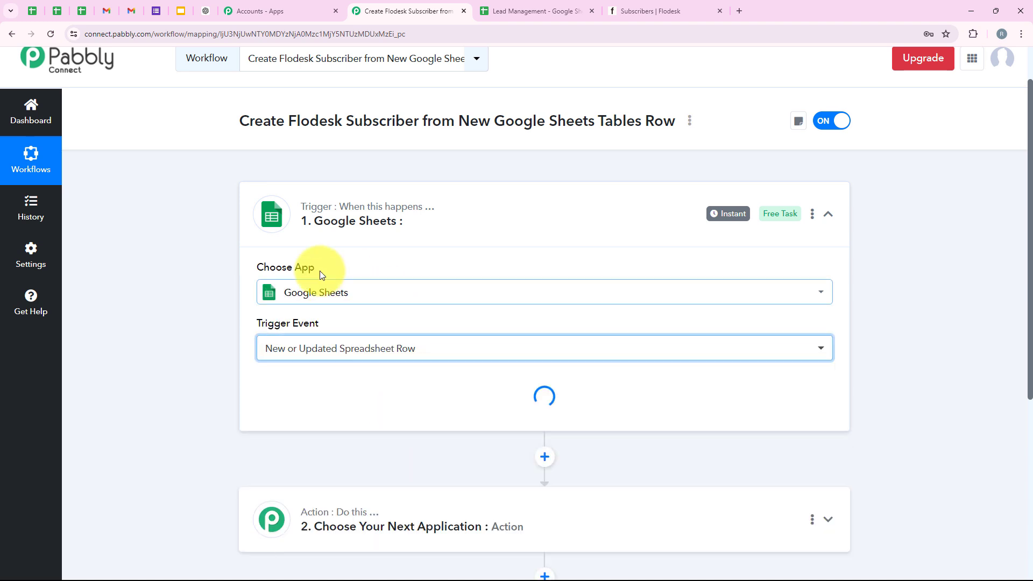
- Copy the trigger's webhook URL and review the webhook setup steps
scroll(383, 285, "down", 1)
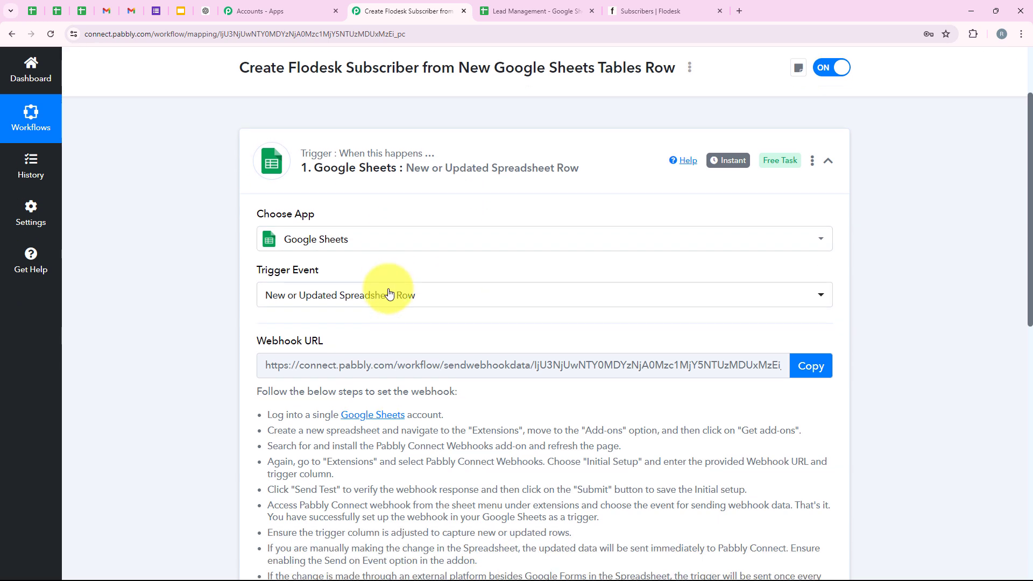
scroll(309, 265, "down", 2)
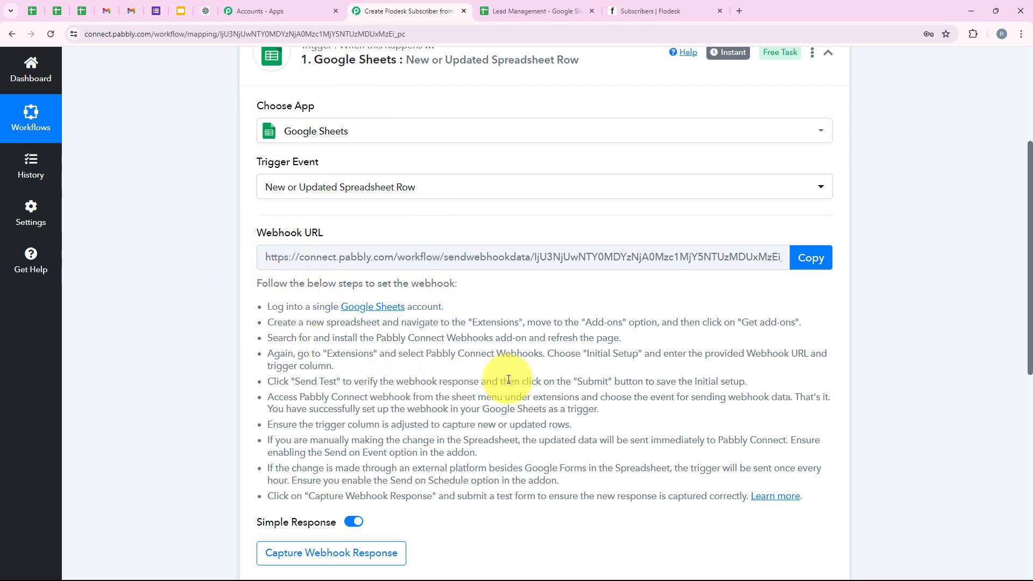
left_click(802, 259)
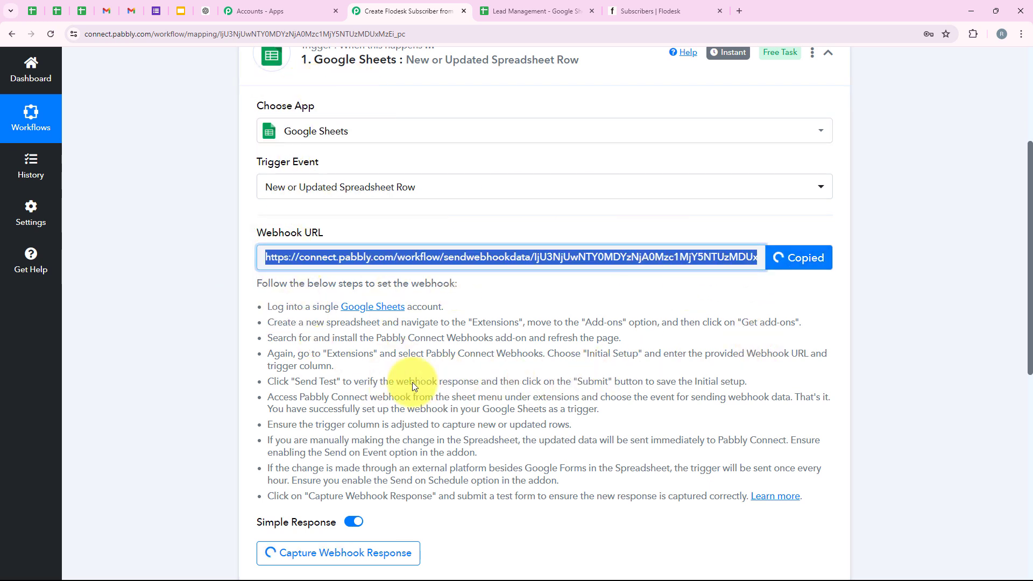
left_click_drag(270, 308, 516, 425)
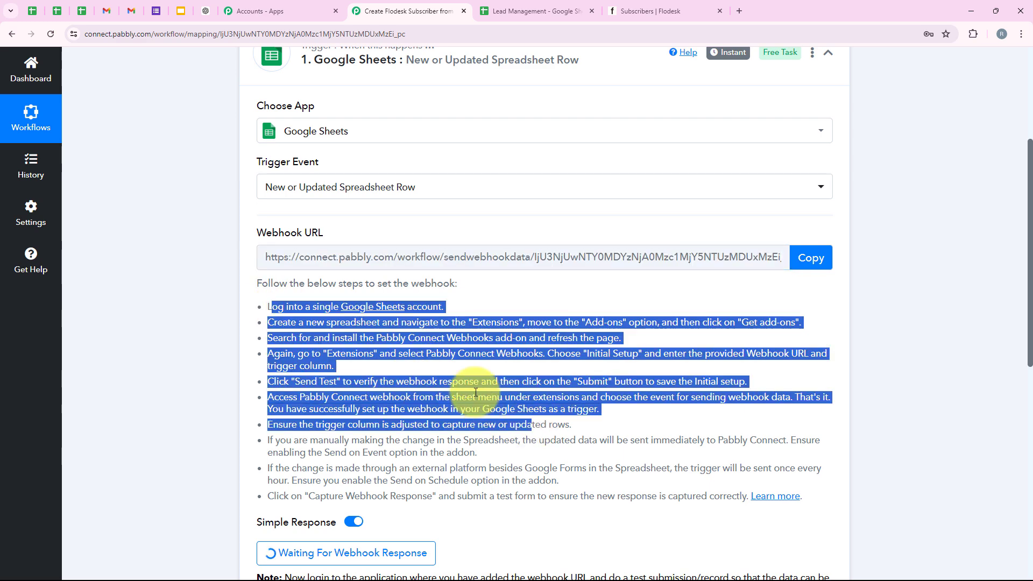
left_click(493, 452)
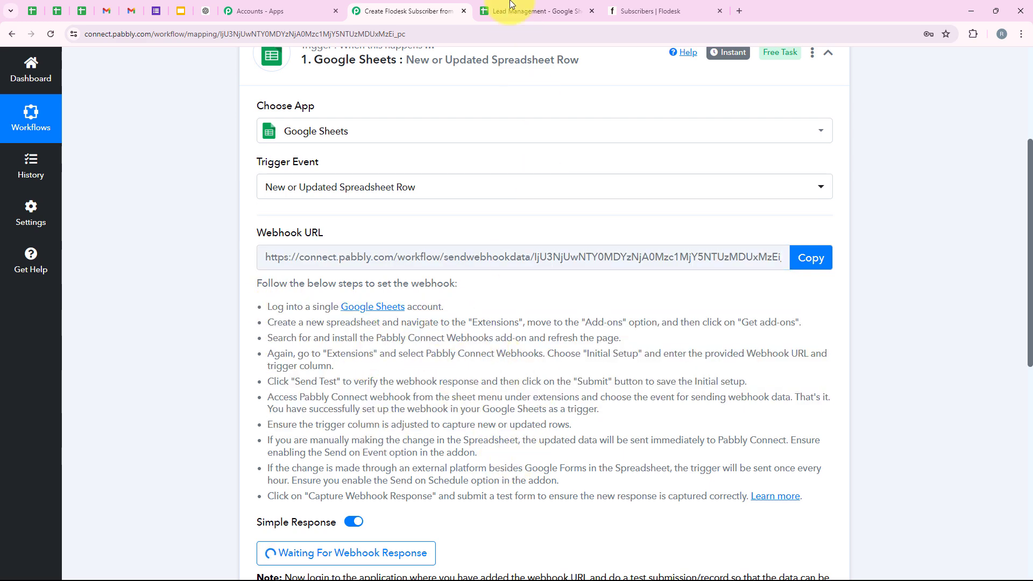
- In Lead Management, search Get add-ons for 'Pabb' and open the Pabbly Connect Webhooks listing
left_click(533, 10)
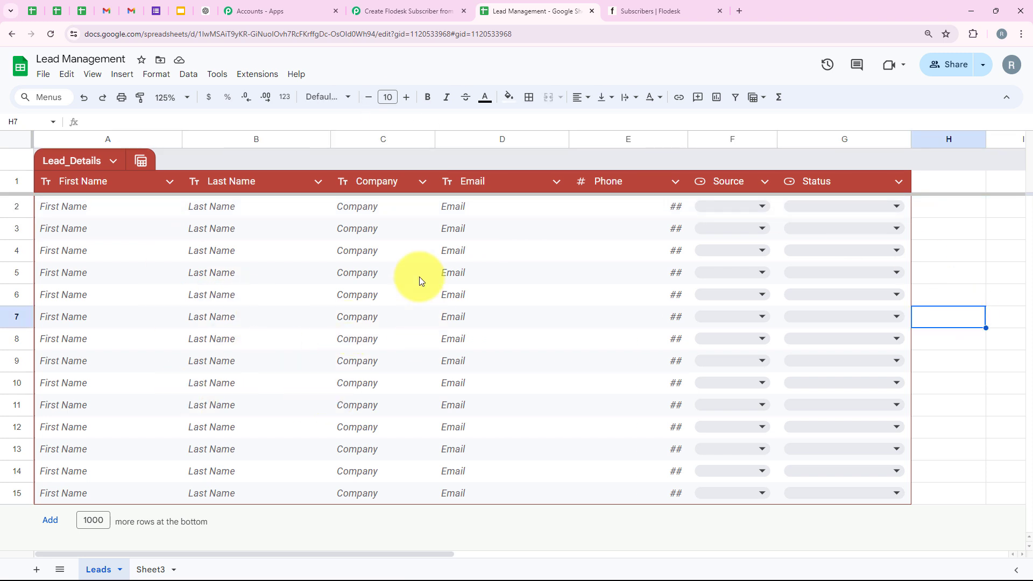
left_click(253, 74)
mouse_move(265, 101)
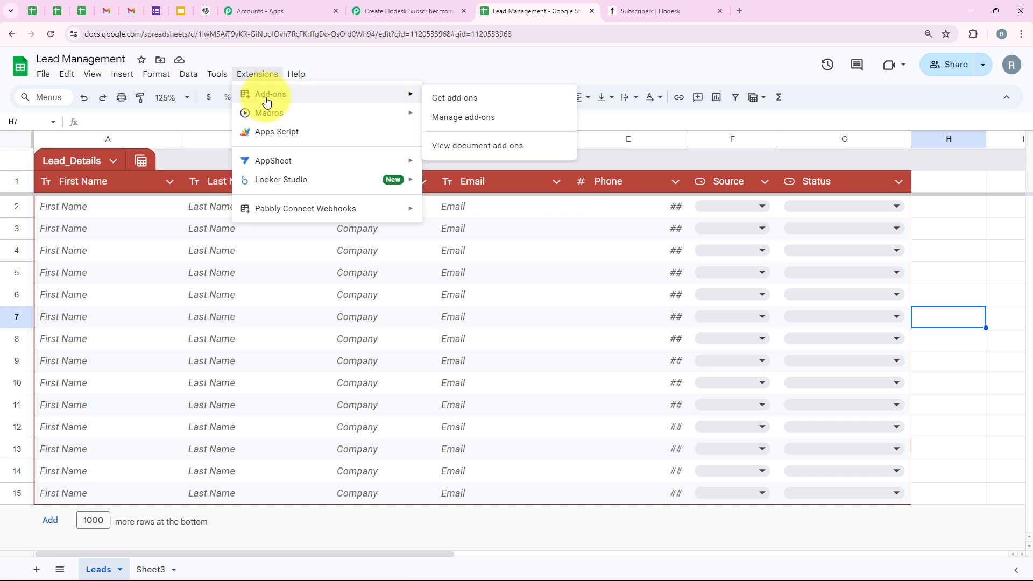
left_click(446, 99)
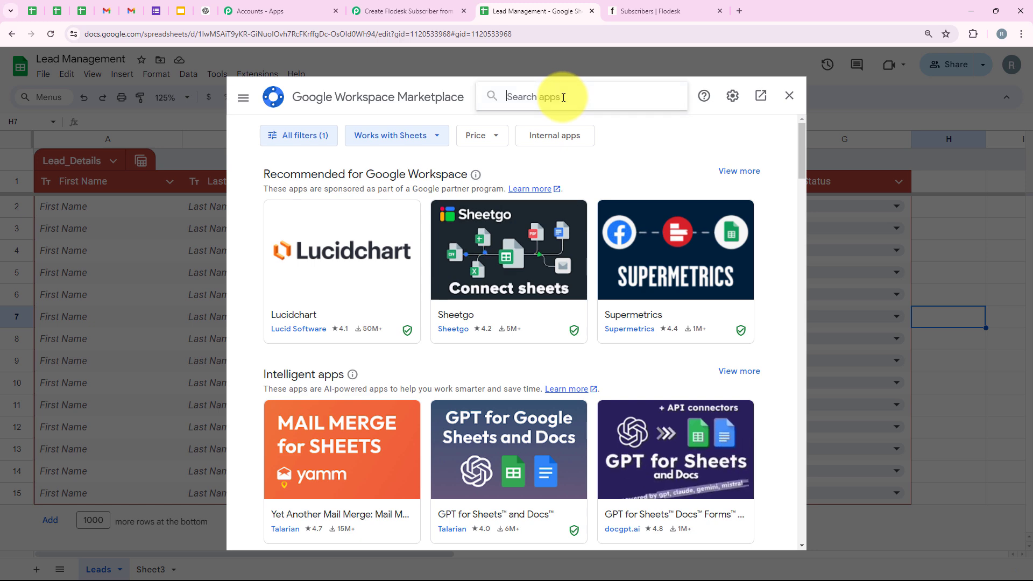
left_click(564, 98)
type("P")
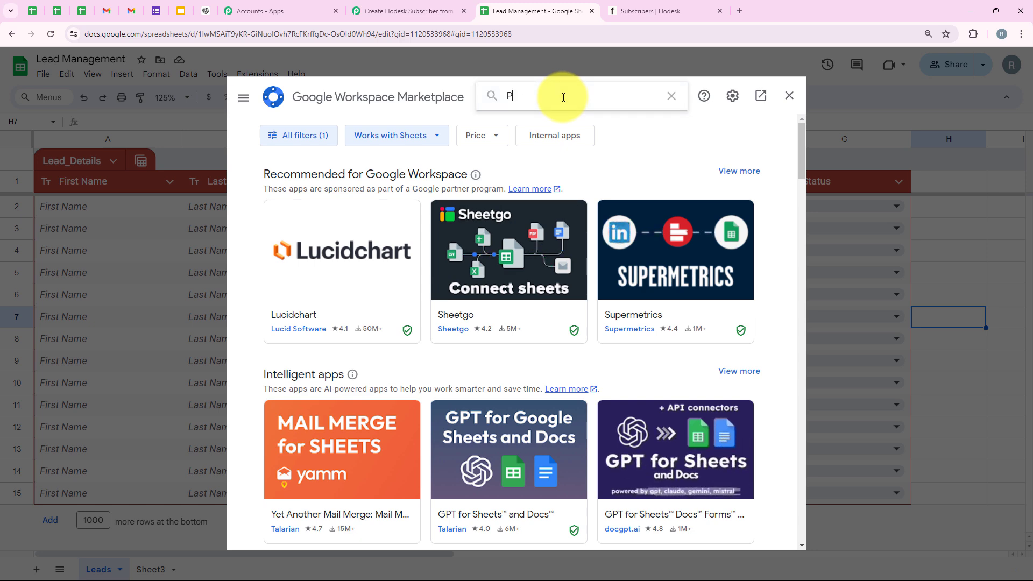
type("abbly")
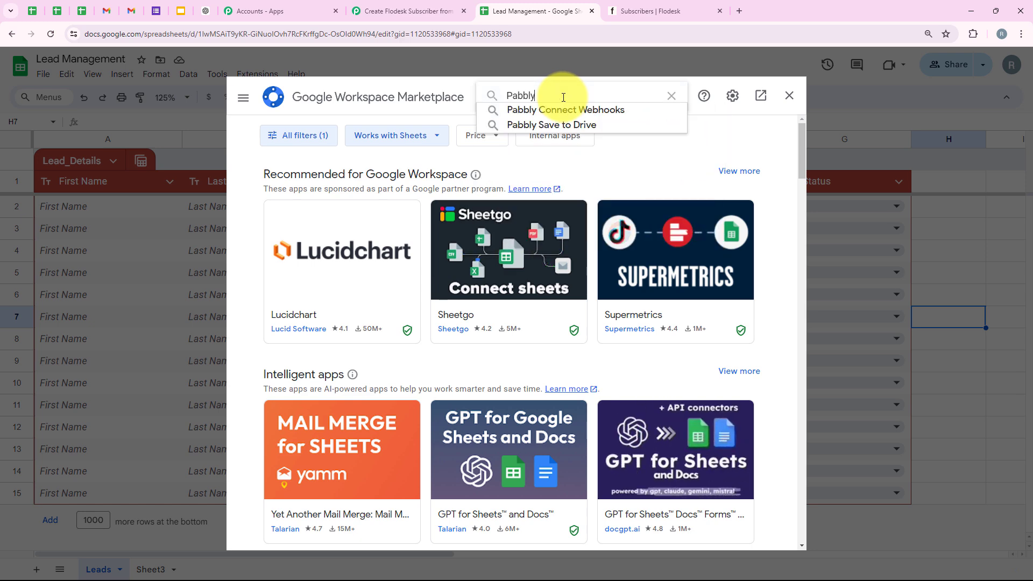
left_click(578, 109)
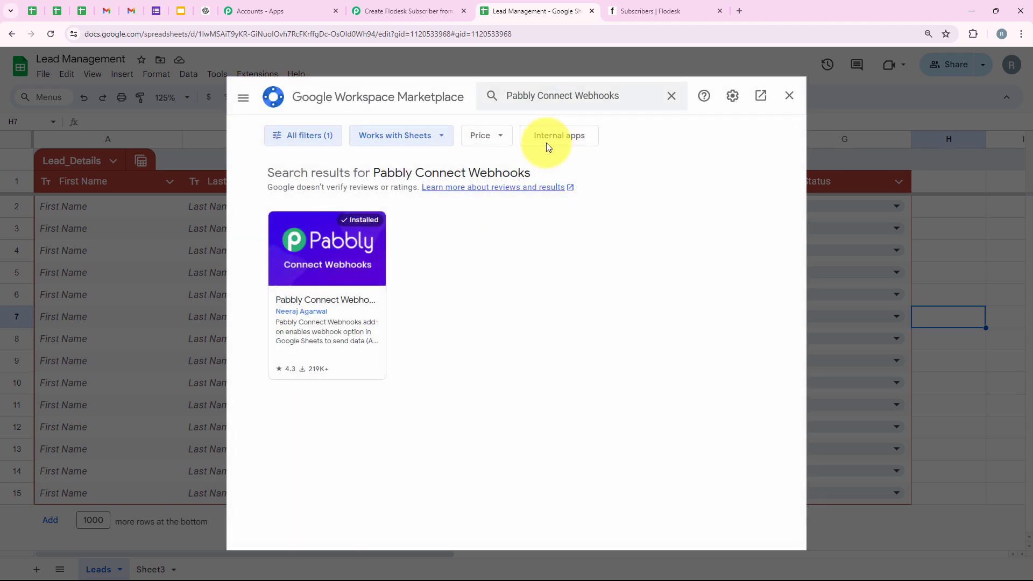
left_click(340, 300)
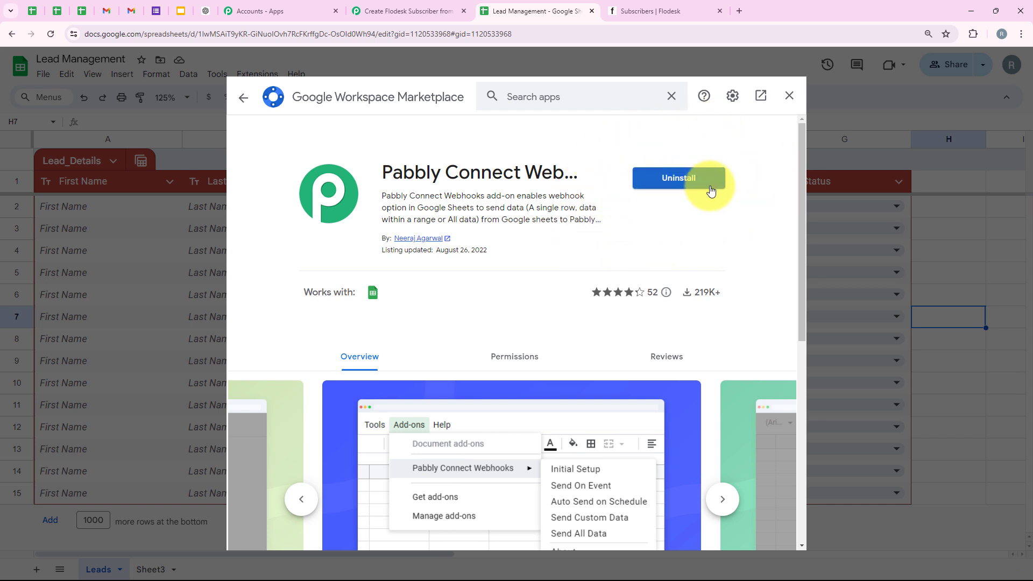
- Close the Marketplace, reload the spreadsheet, and zoom the sheet to 150%
left_click(790, 96)
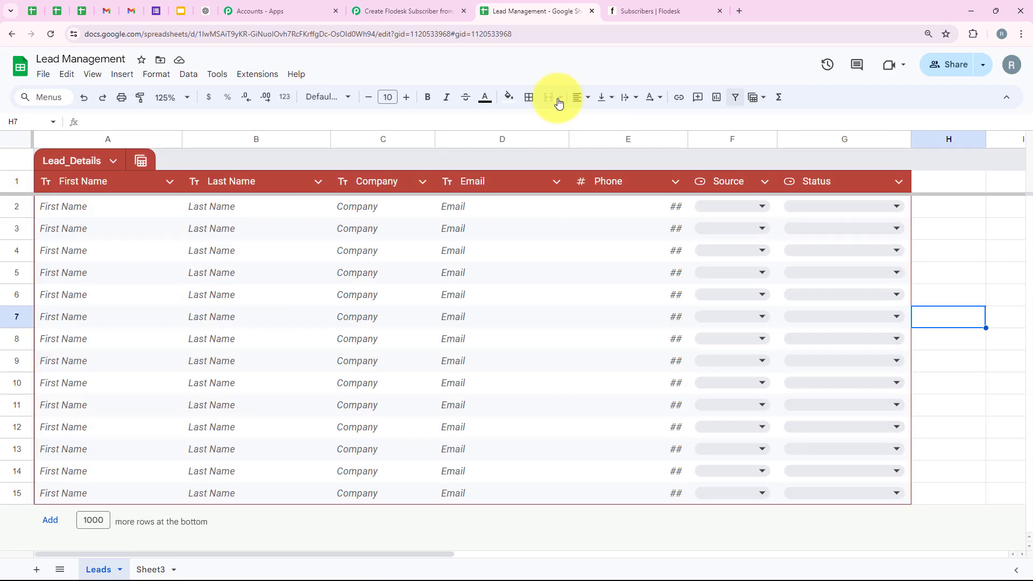
left_click(52, 39)
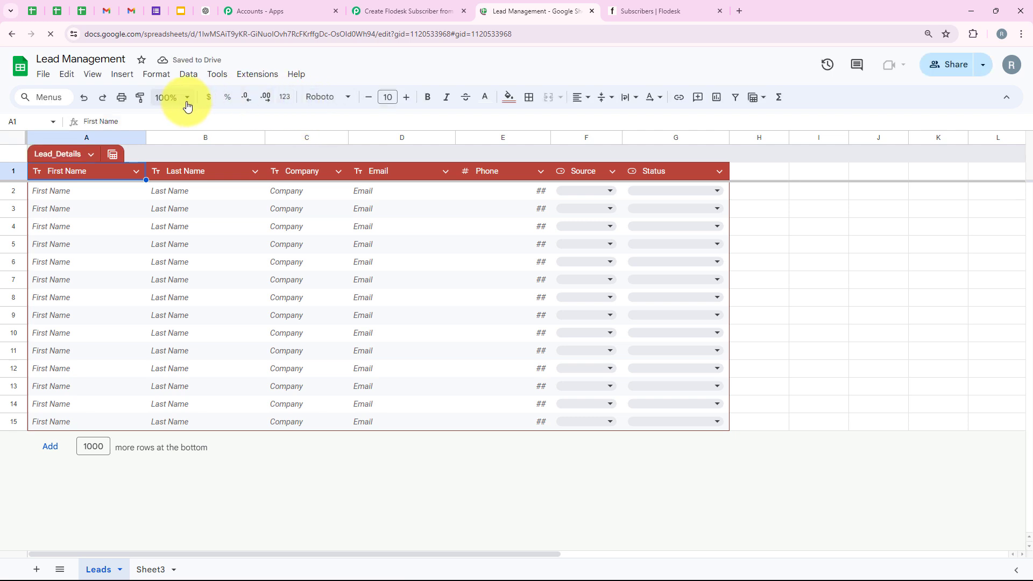
left_click(187, 99)
left_click(166, 212)
- In Pabbly Connect Webhooks Initial Setup for Leads, paste the webhook URL, set trigger column G, and submit
left_click(257, 75)
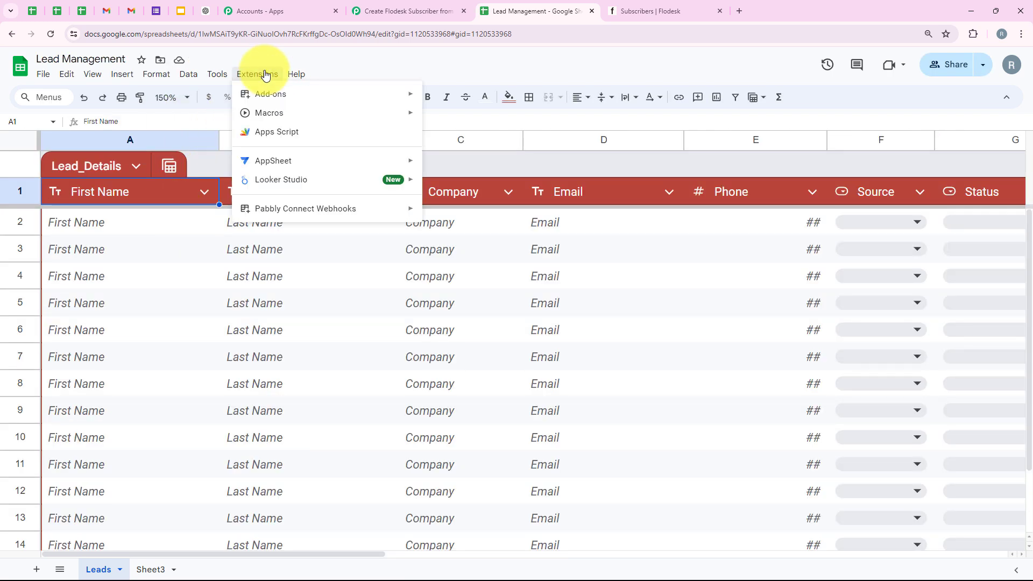
mouse_move(285, 216)
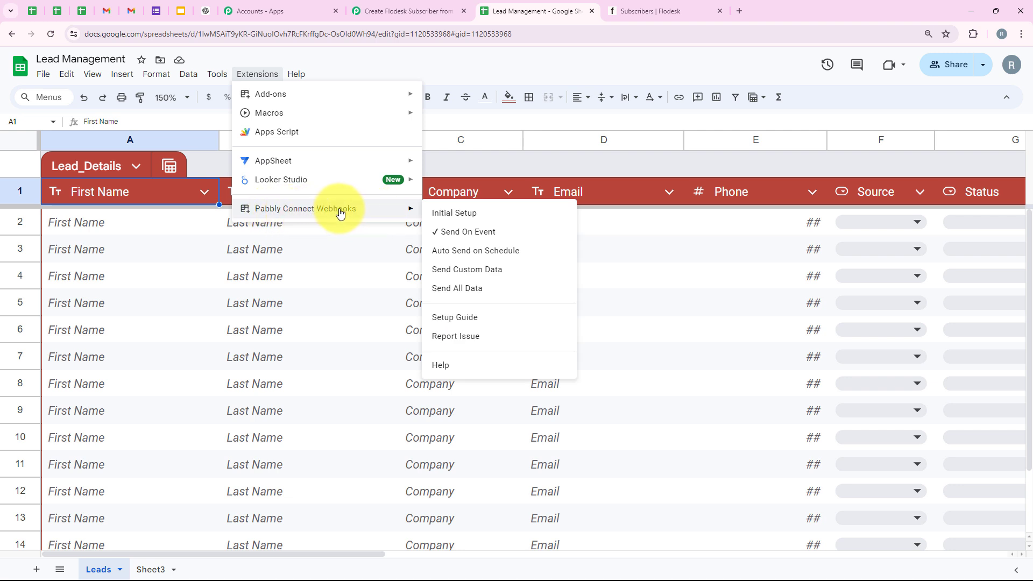
left_click(436, 214)
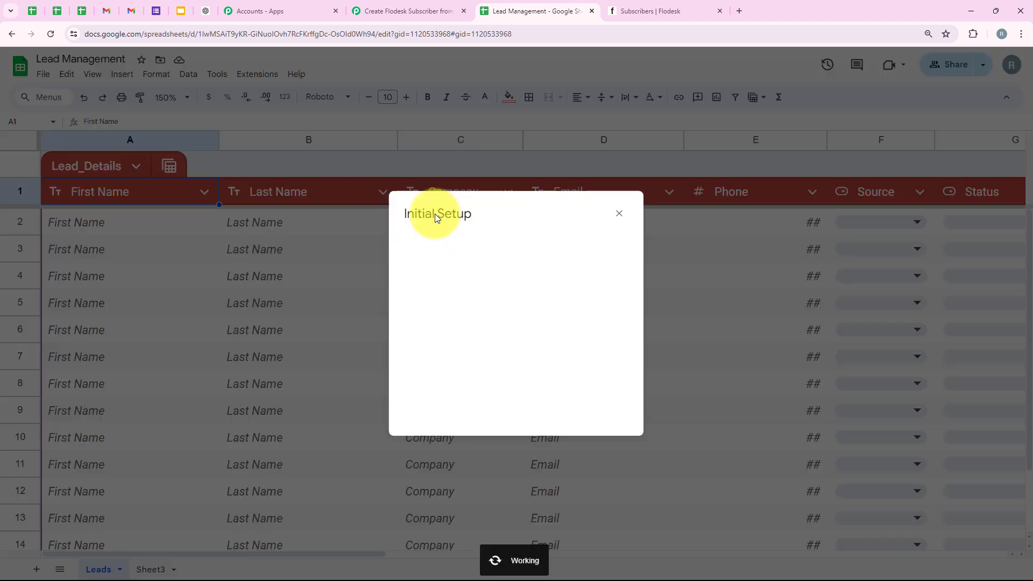
left_click(415, 345)
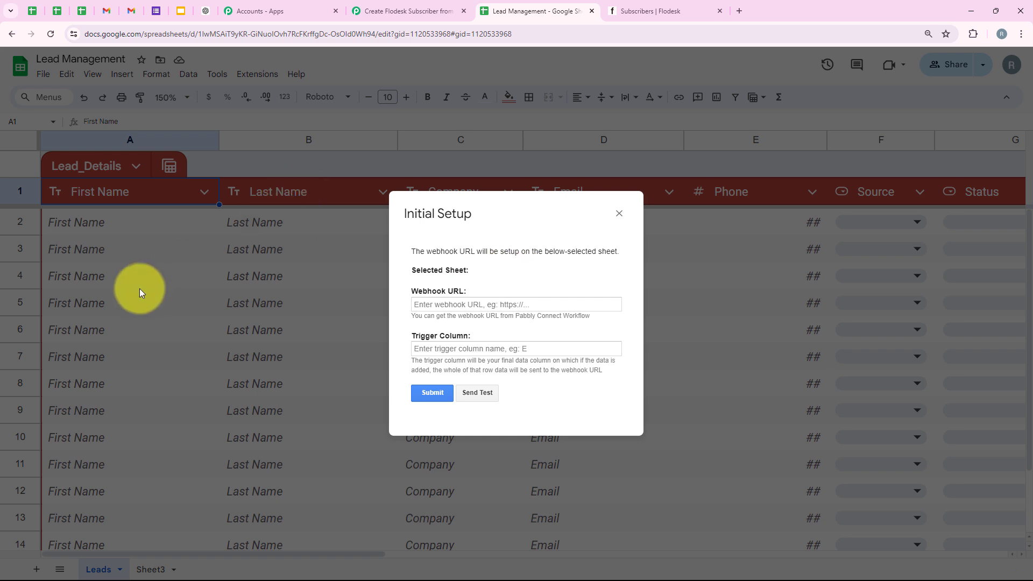
left_click_drag(411, 272, 489, 274)
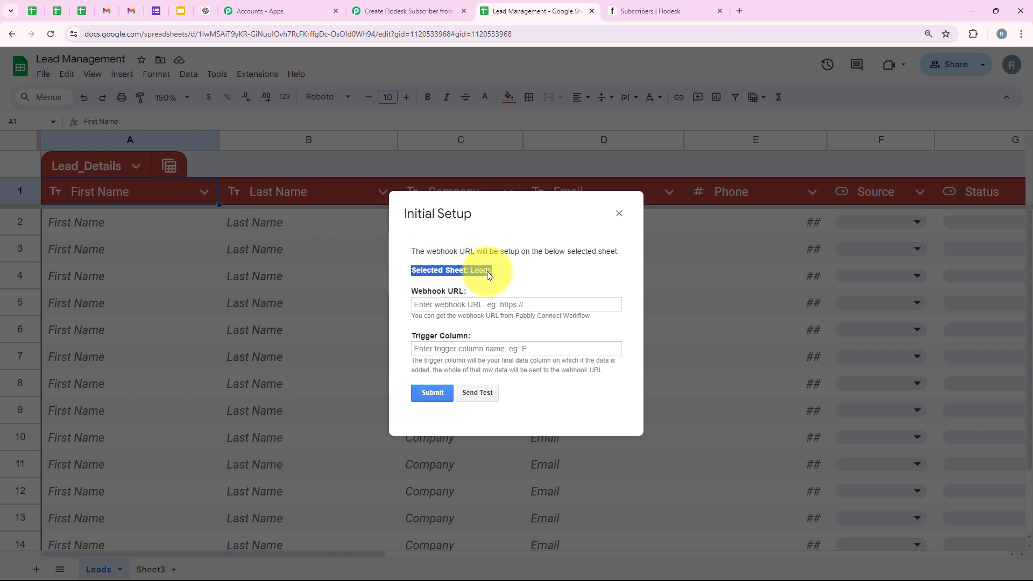
left_click(431, 305)
right_click(432, 304)
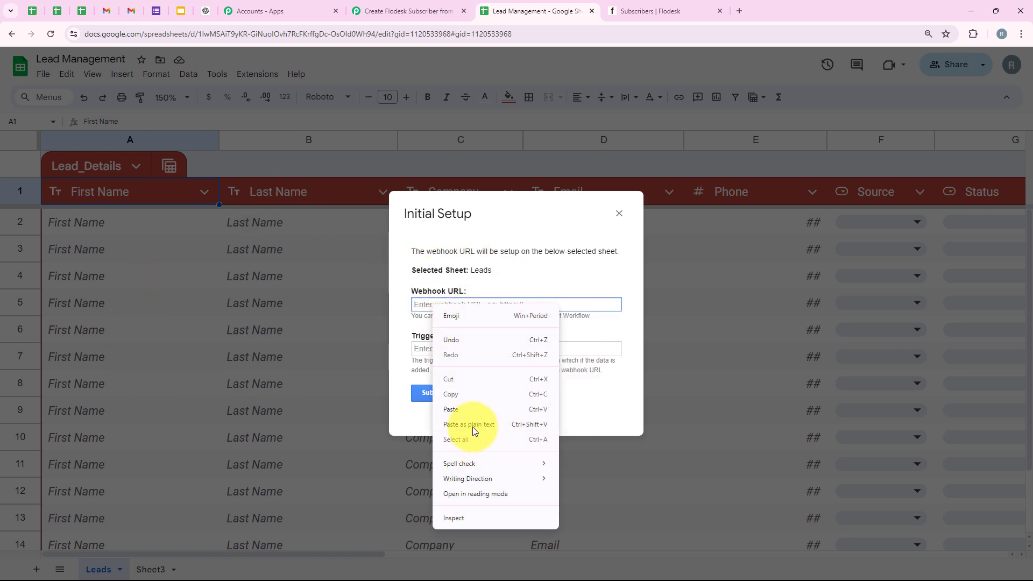
left_click(465, 409)
left_click(424, 350)
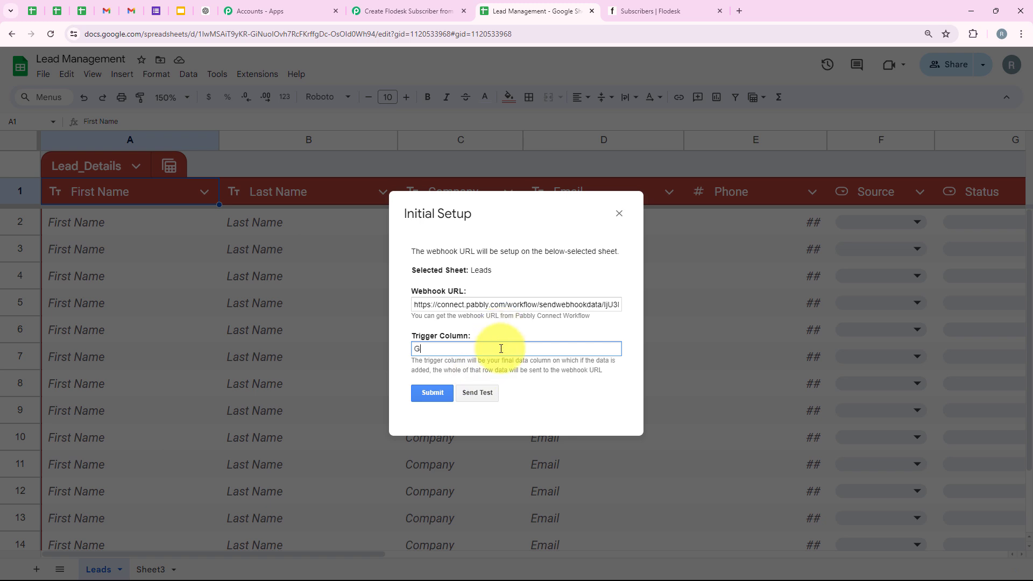
left_click(430, 399)
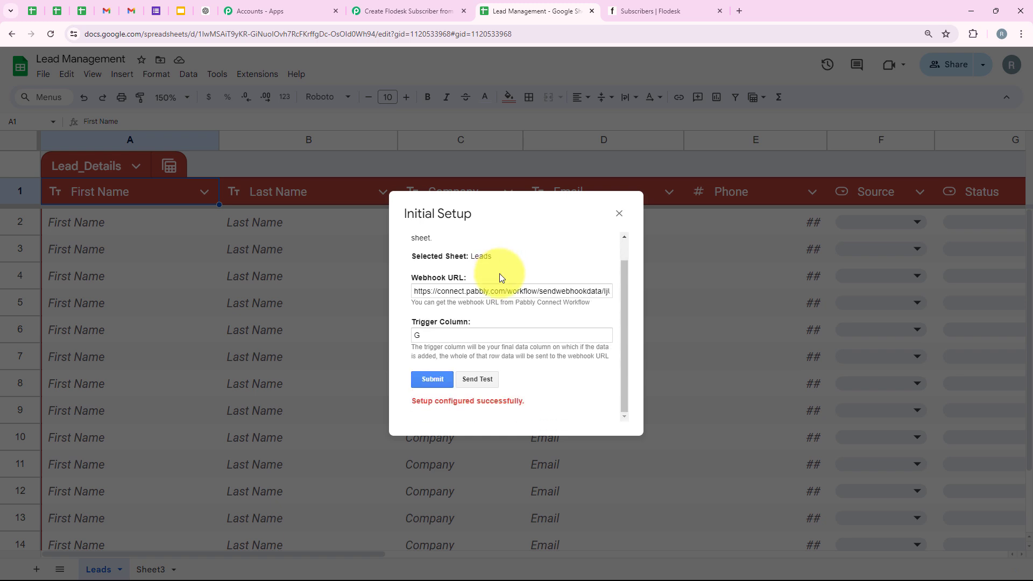
left_click_drag(413, 406, 528, 398)
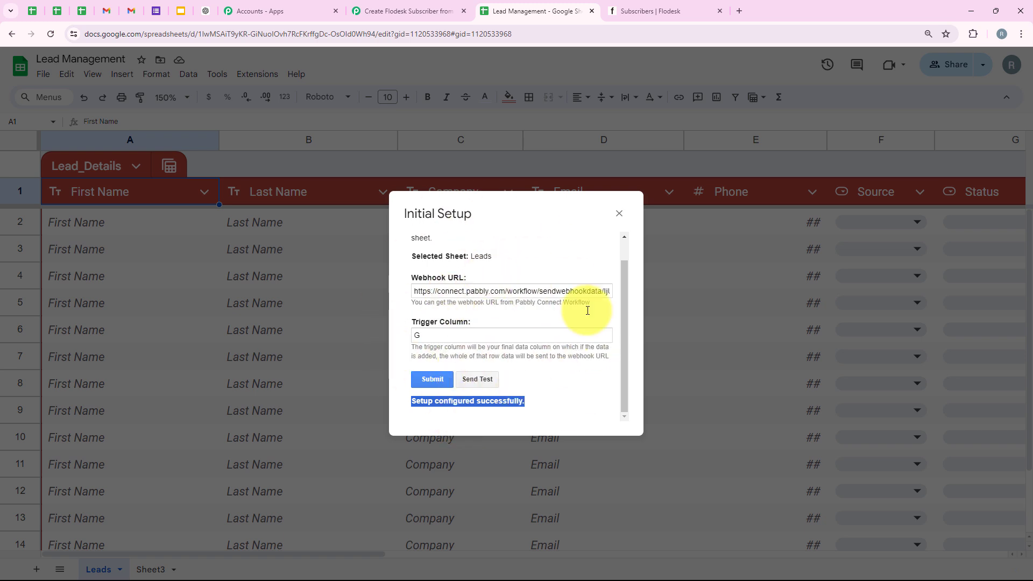
left_click(621, 218)
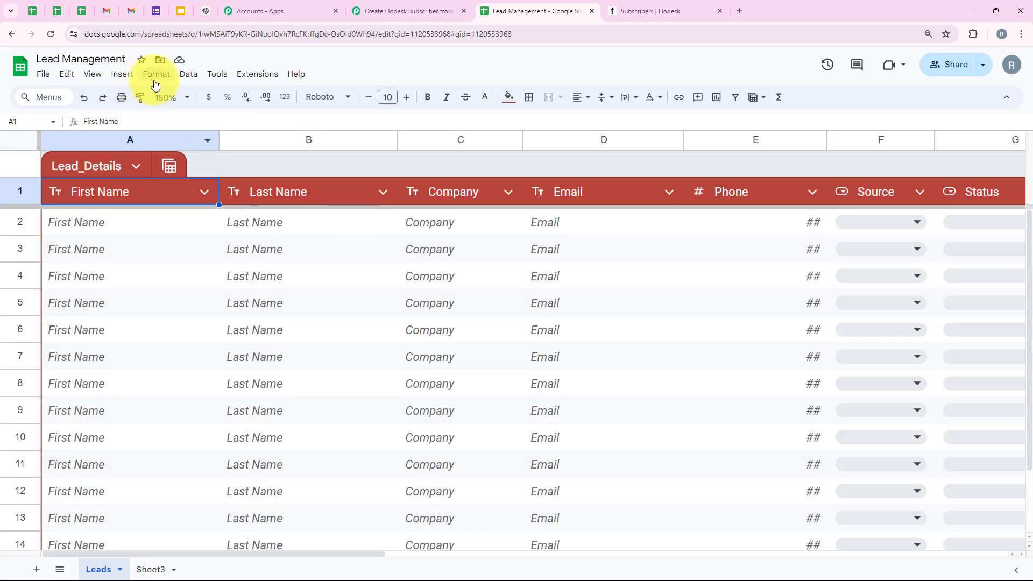
left_click(249, 74)
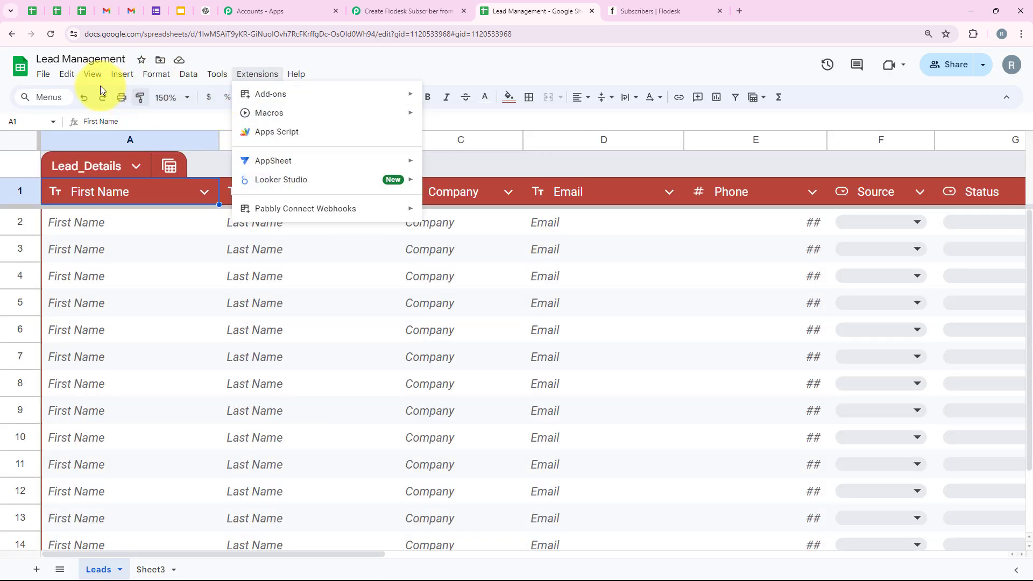
- Return to the Pabbly workflow and scroll to the Waiting For Webhook Response note
left_click(171, 97)
left_click(398, 10)
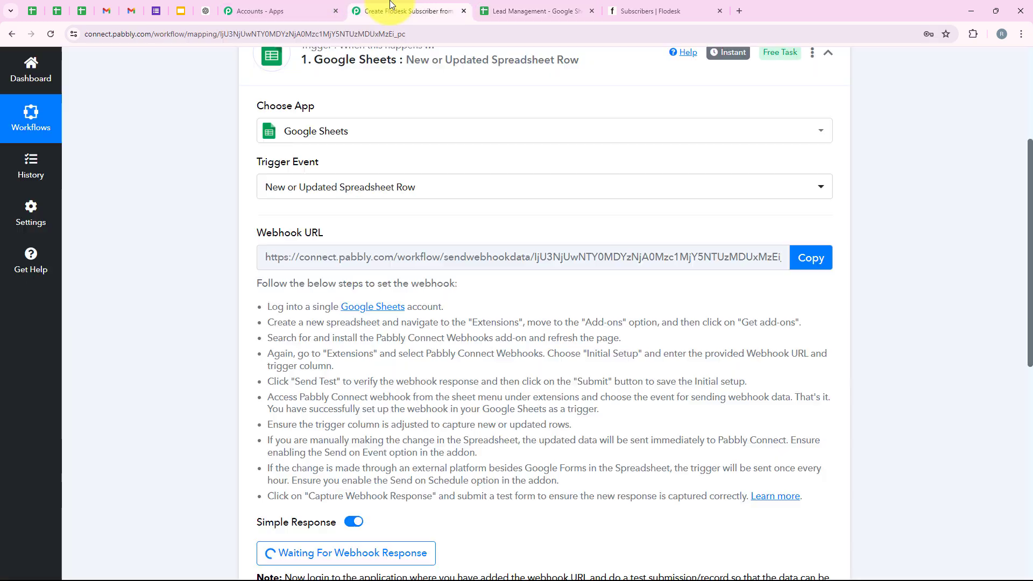
scroll(345, 301, "down", 3)
scroll(341, 337, "down", 2)
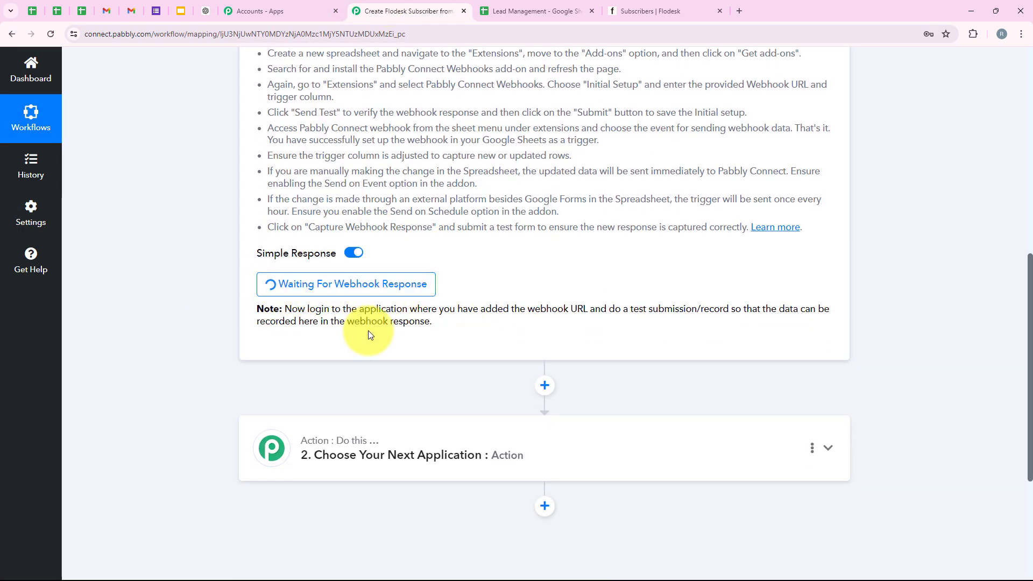
left_click_drag(609, 309, 732, 310)
left_click(443, 362)
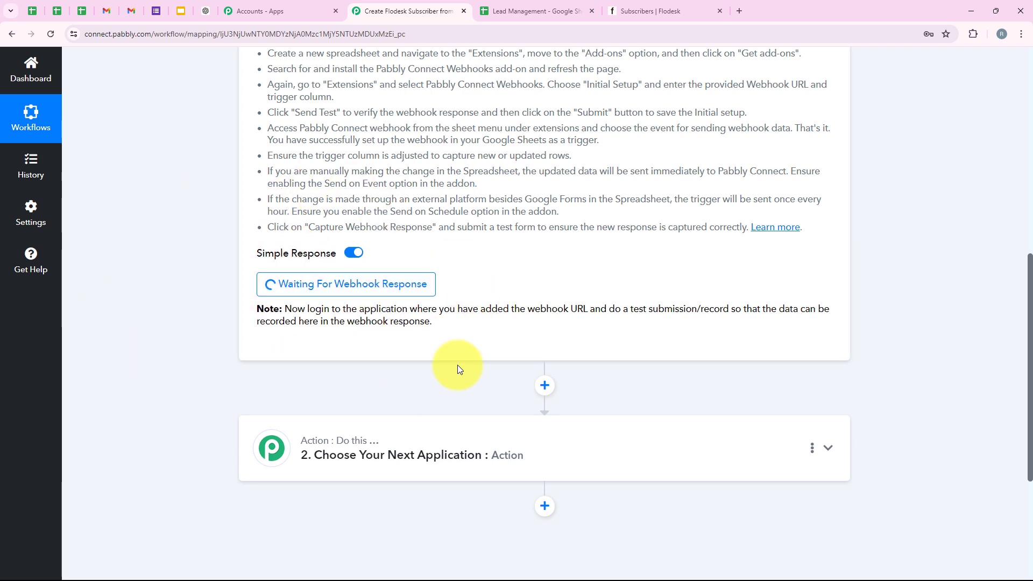
- Enable Send On Event under Extensions > Pabbly Connect Webhooks in the Lead Management sheet
left_click(548, 7)
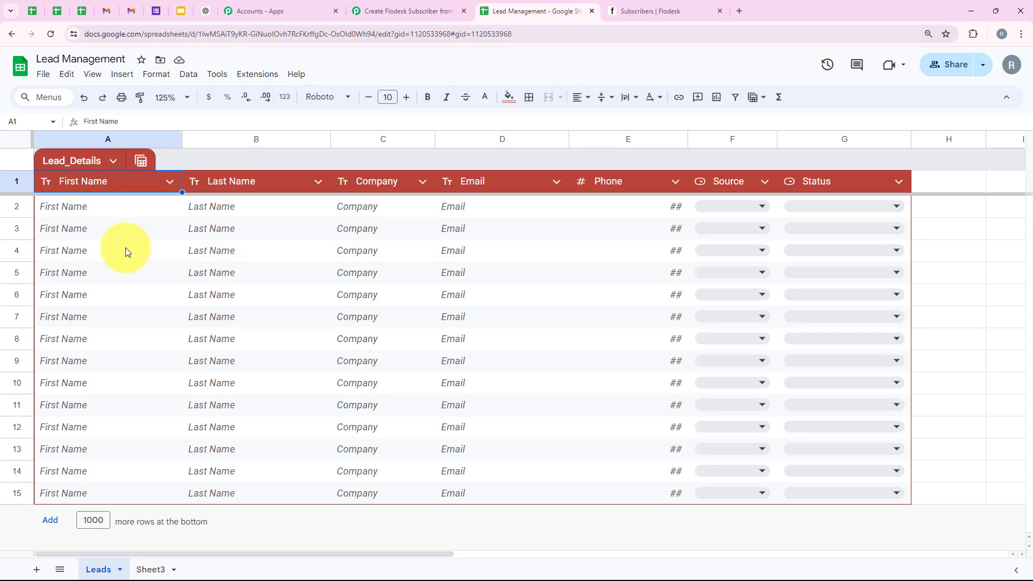
left_click(251, 79)
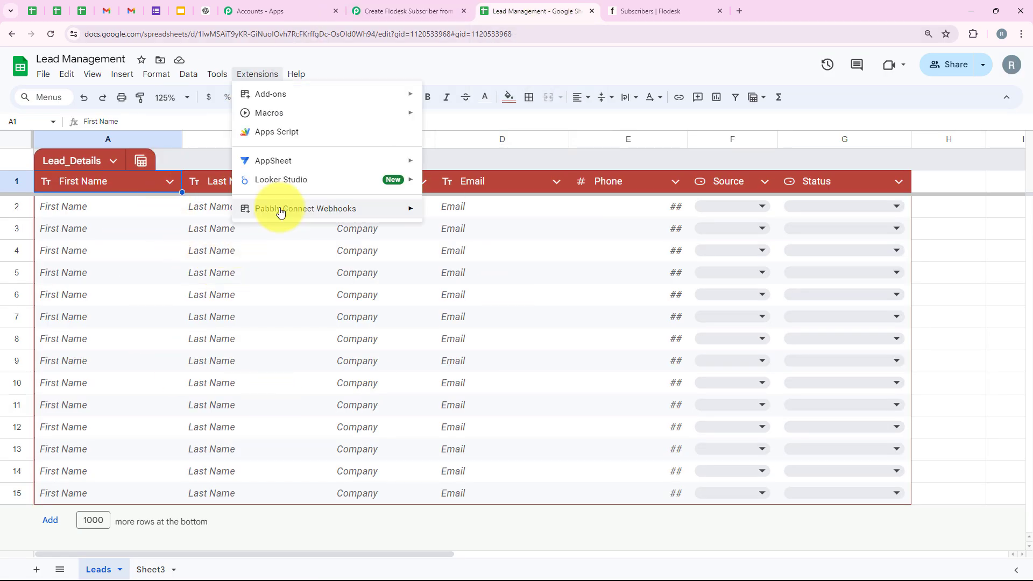
mouse_move(279, 211)
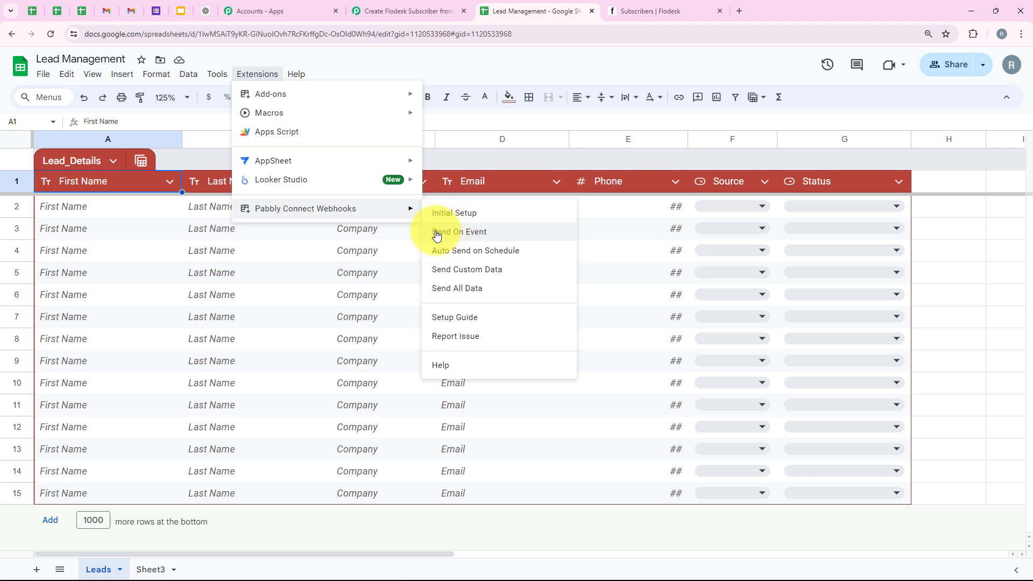
left_click(466, 233)
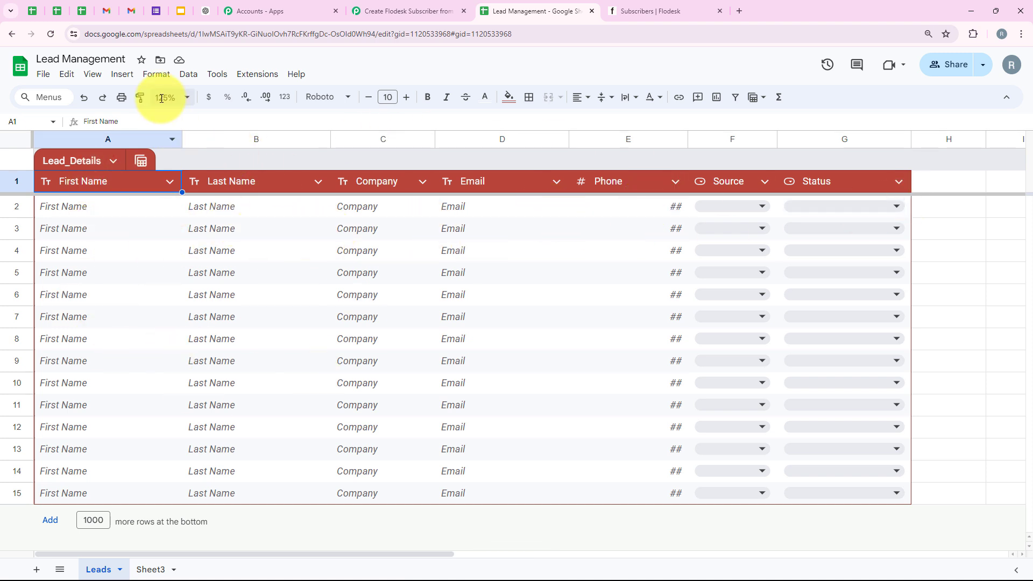
- Reopen the Pabbly Connect Webhooks menu to confirm Send On Event is checked
left_click(257, 81)
mouse_move(286, 210)
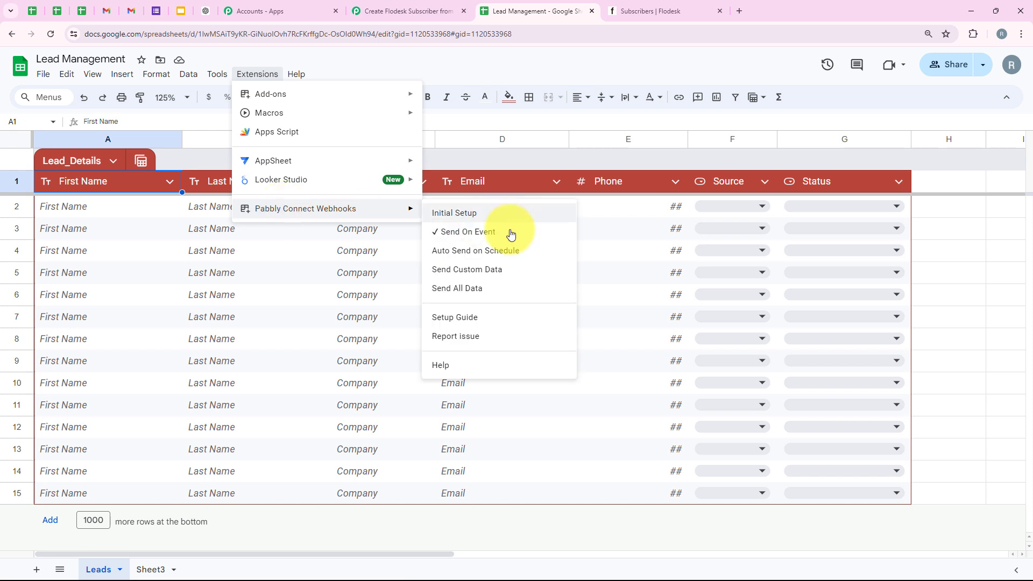
left_click(594, 213)
left_click(97, 205)
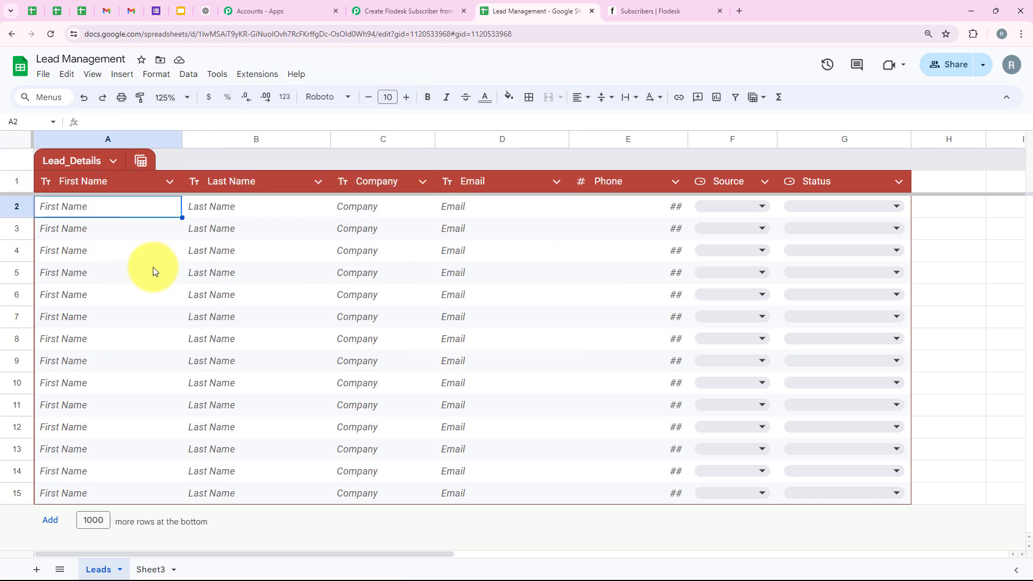
- Enter the lead's first and last name, company Pabbly Tuts, email and phone in row 2
type("Demo")
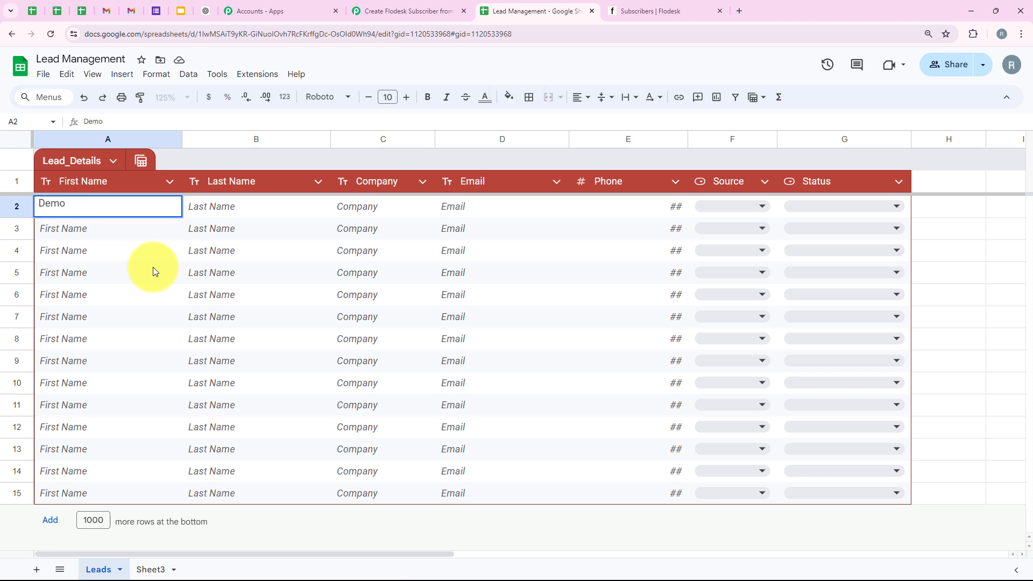
key("Tab")
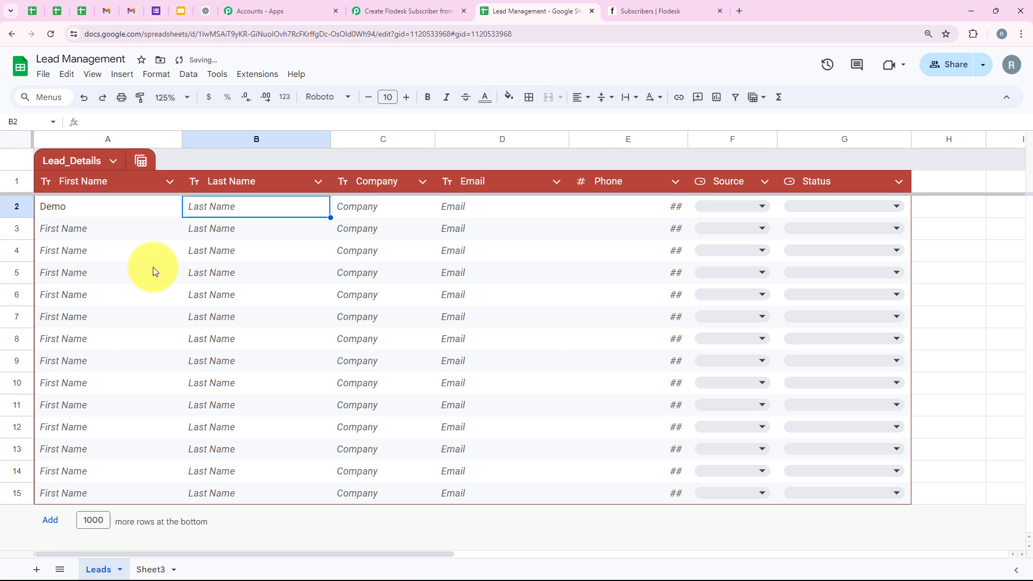
type("User")
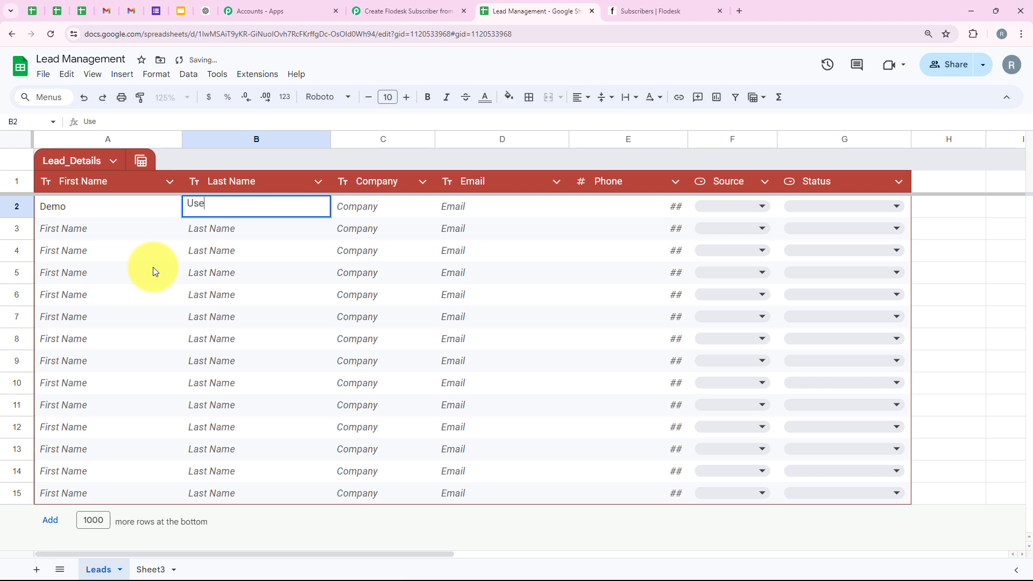
left_click(389, 209)
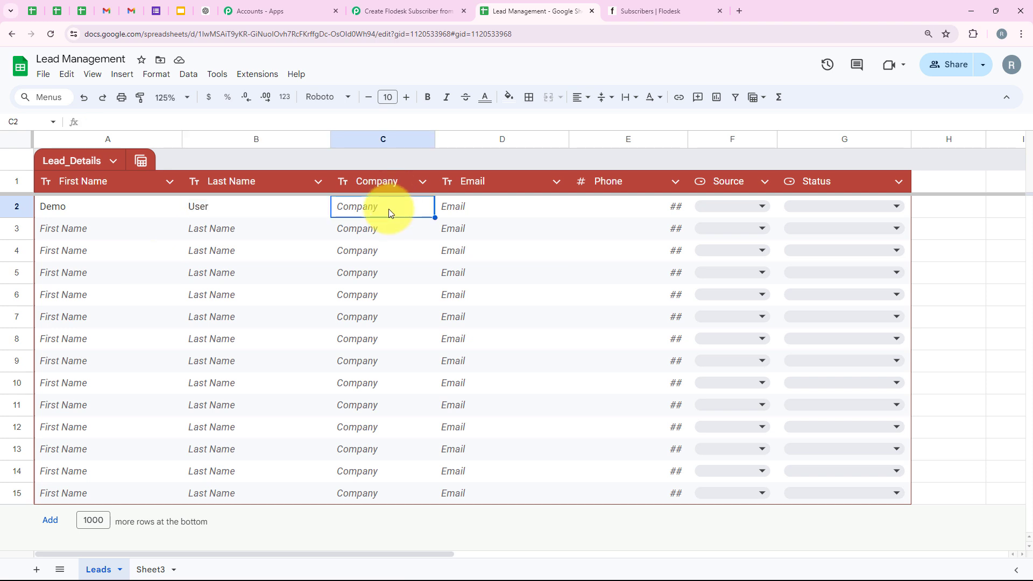
type("Pabb")
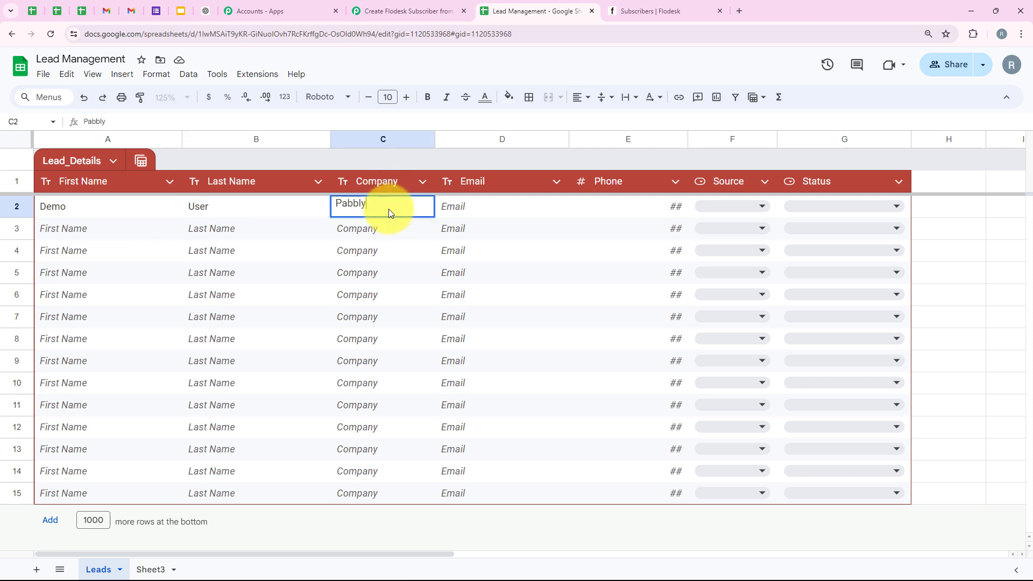
type("ly Tuts")
left_click(451, 209)
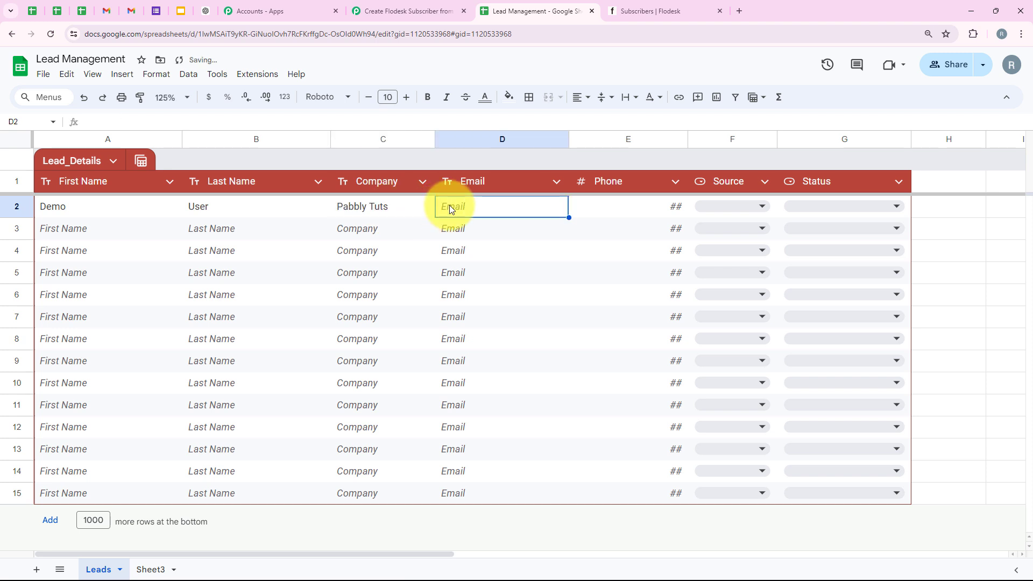
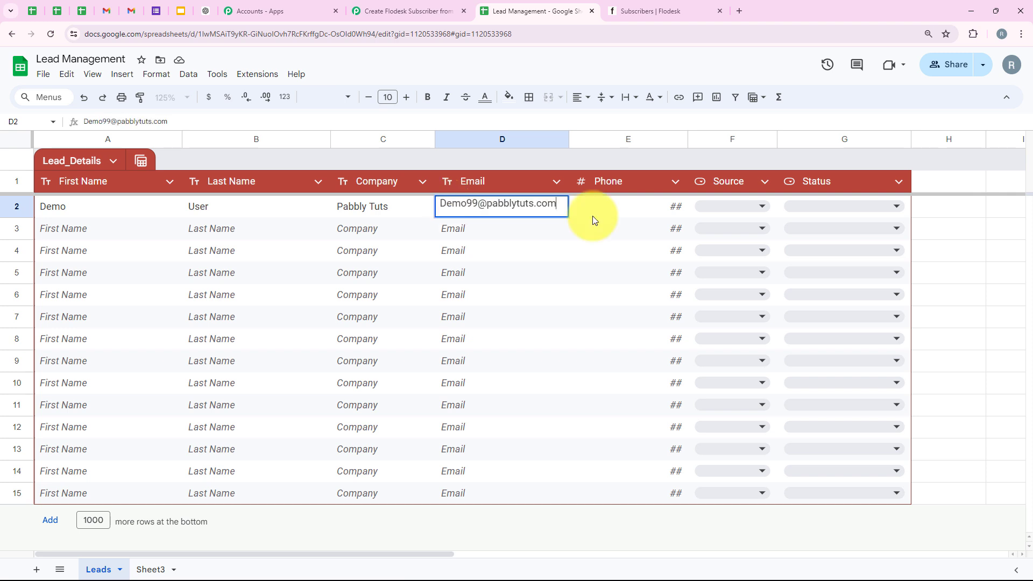
left_click(593, 211)
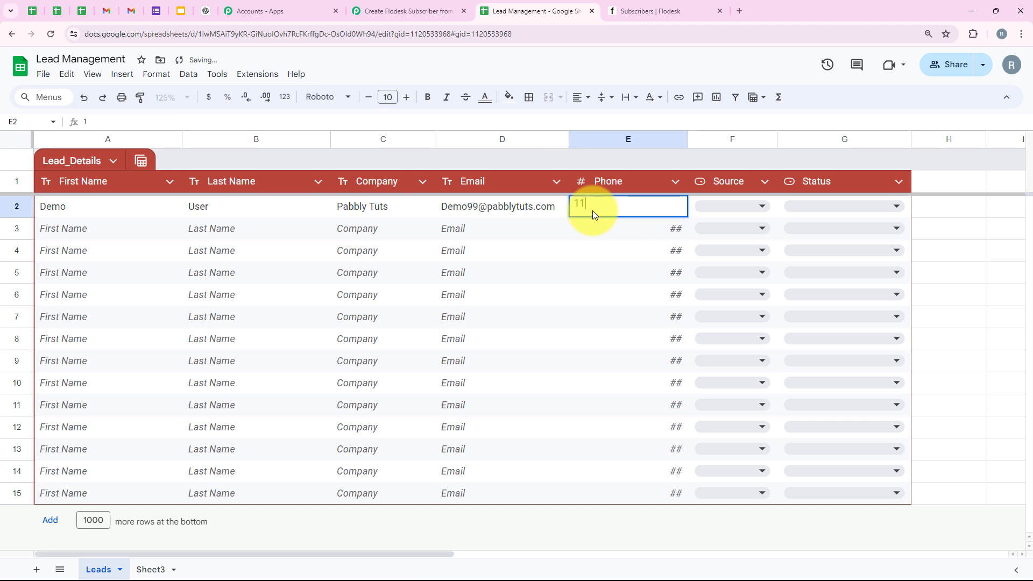
type("11111111111")
- Set row 2's Source to Website and its Status to Hot Lead
left_click(748, 206)
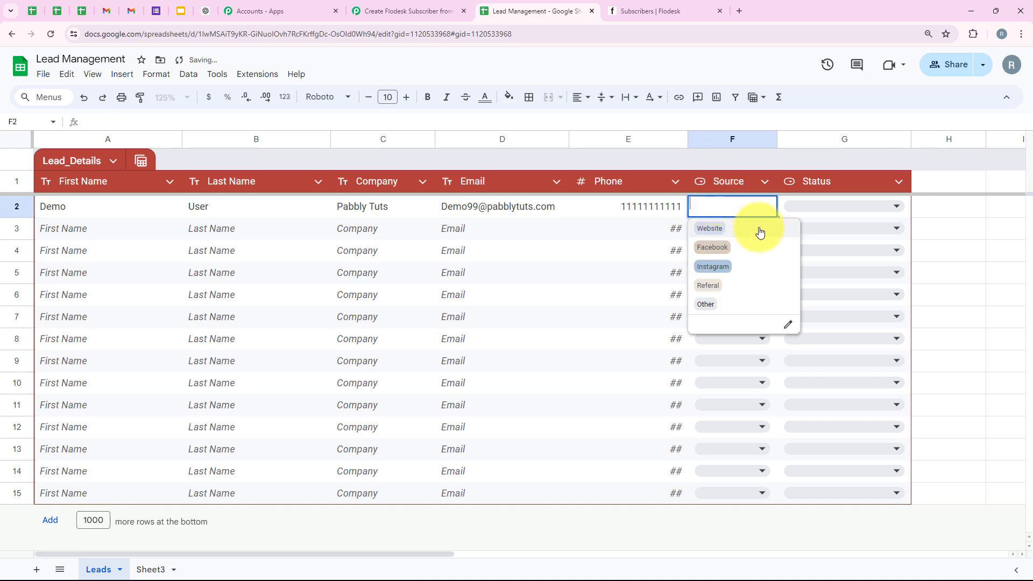
left_click(752, 226)
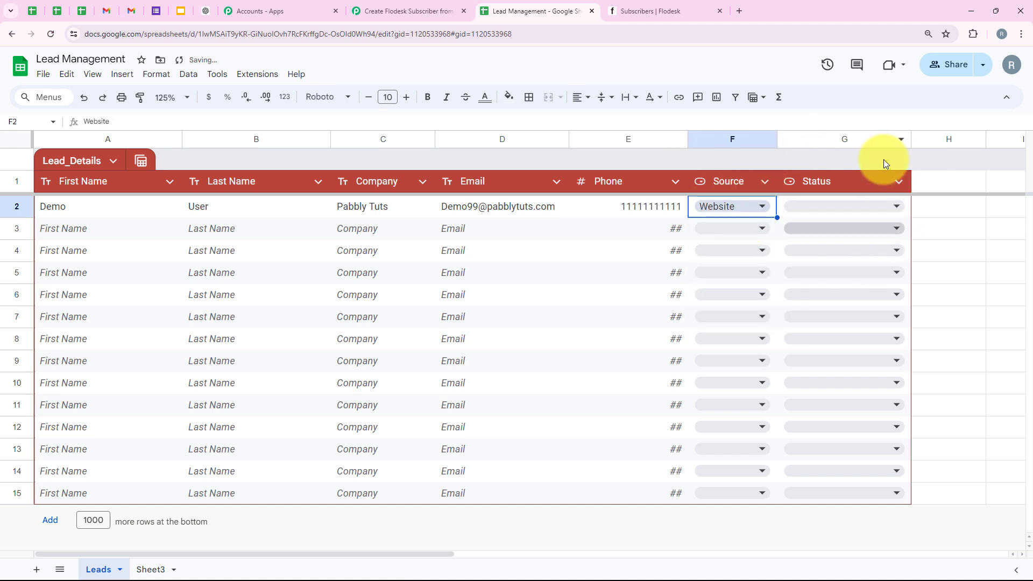
left_click(848, 209)
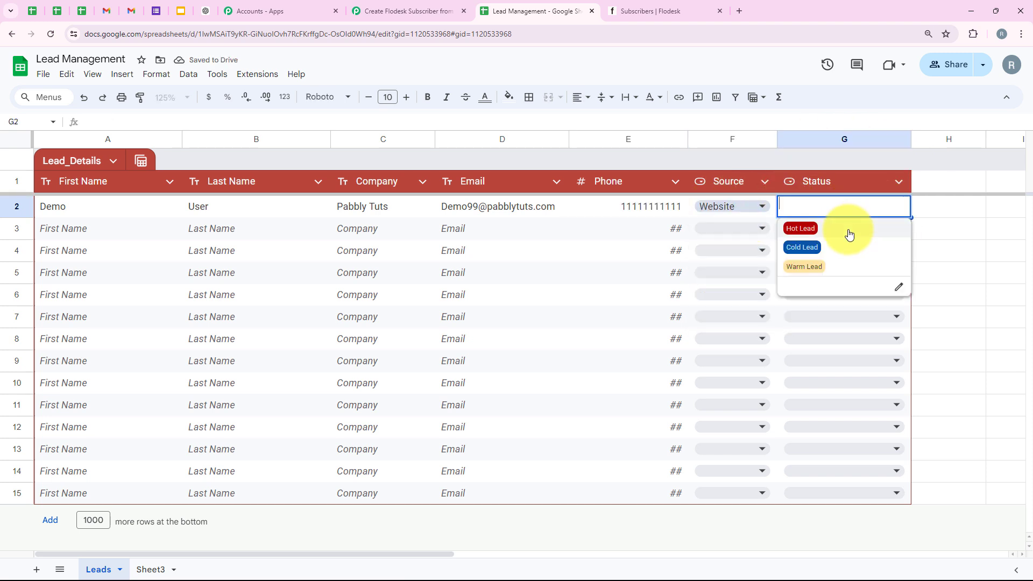
left_click(849, 231)
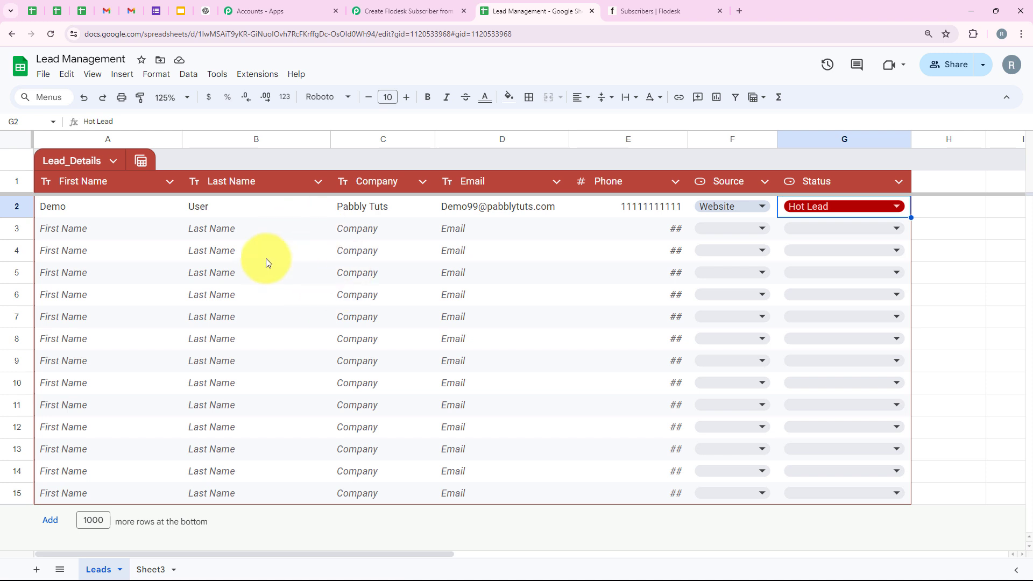
- Back in Pabbly, check the captured TriggerColumn, Status and SpreadsheetName values
left_click(404, 4)
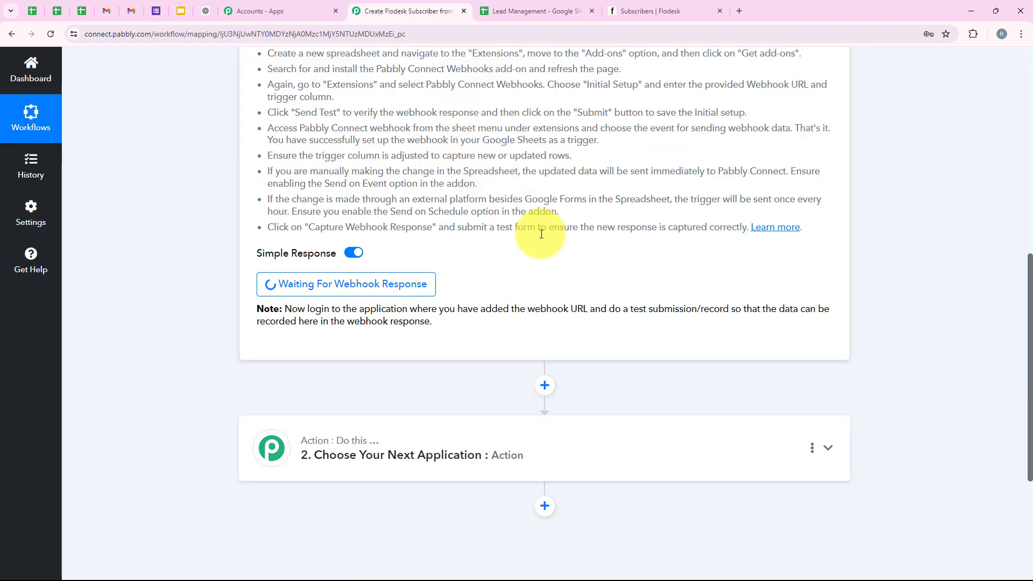
scroll(540, 200, "down", 1)
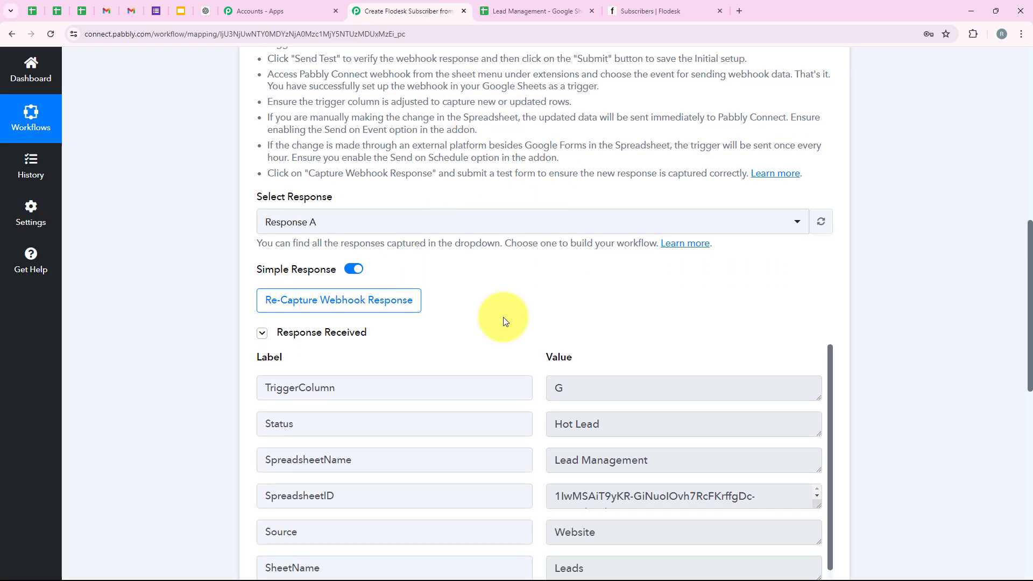
scroll(493, 111, "up", 1)
scroll(493, 110, "down", 1)
scroll(492, 109, "down", 4)
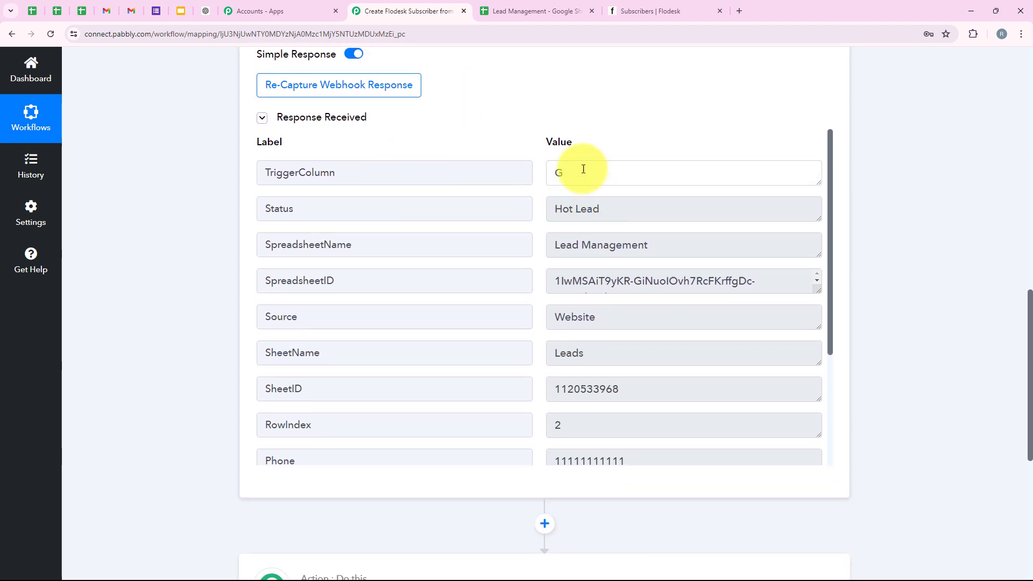
left_click(583, 169)
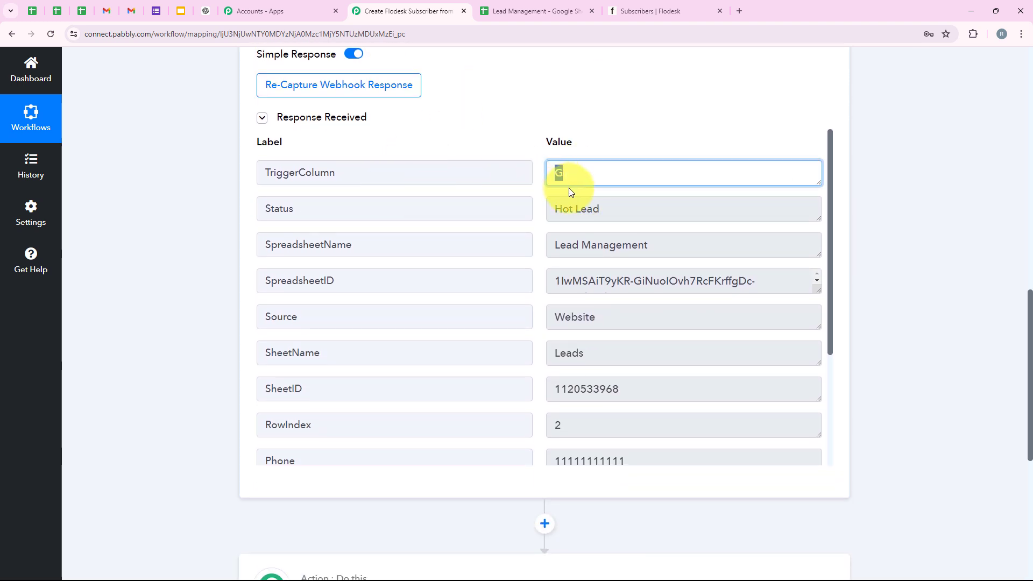
left_click(624, 222)
left_click(662, 247)
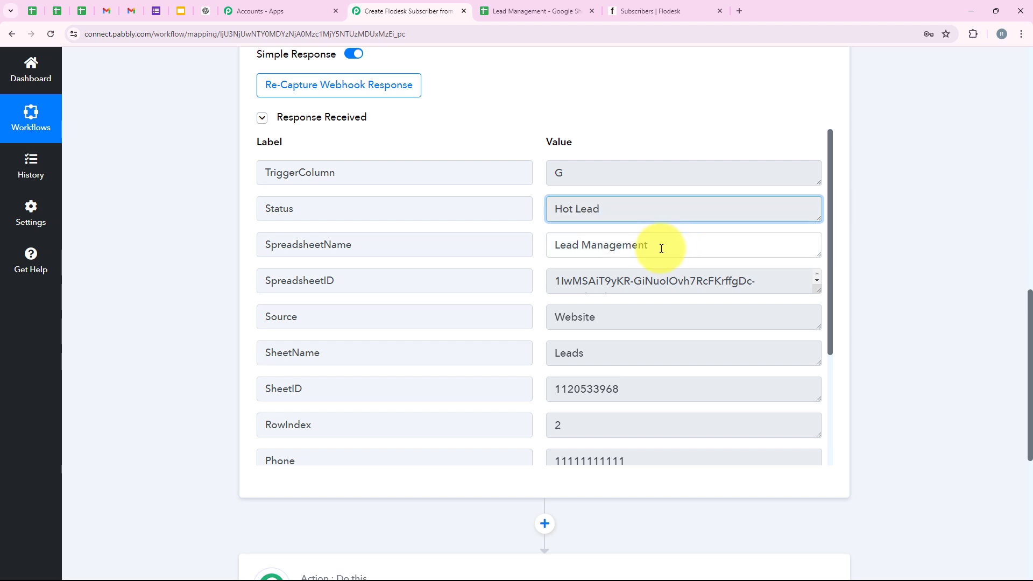
- Review the captured Last Name, Email and Company values, then scroll back to the top
left_click_drag(596, 354, 442, 363)
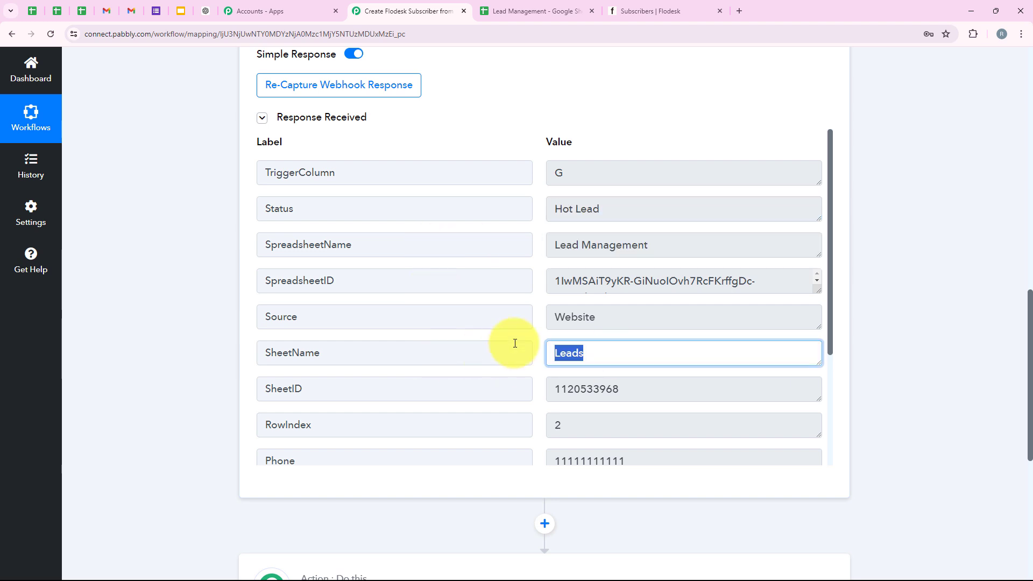
left_click_drag(611, 314, 498, 325)
scroll(500, 324, "down", 1)
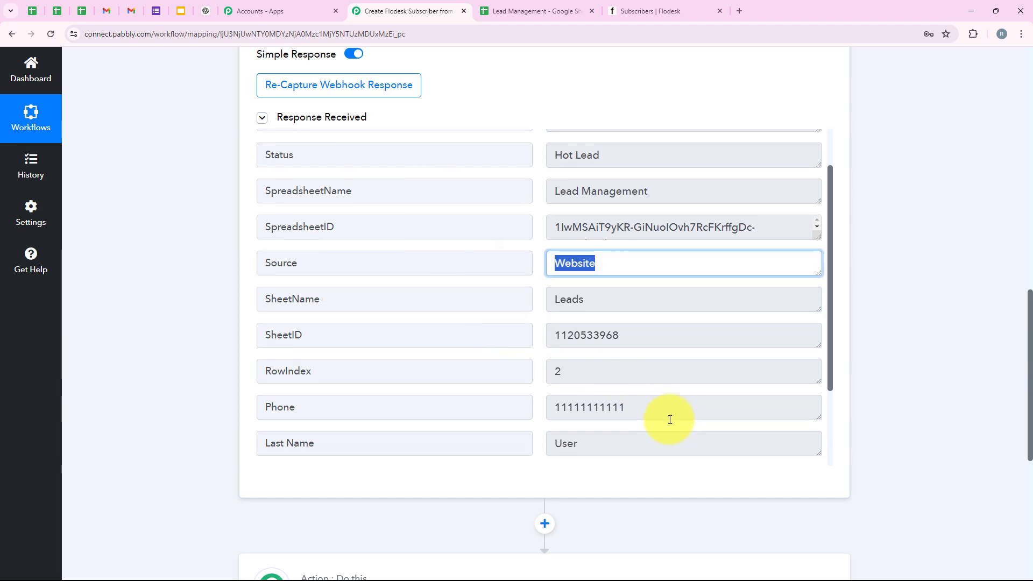
left_click_drag(666, 417, 493, 425)
scroll(523, 312, "down", 2)
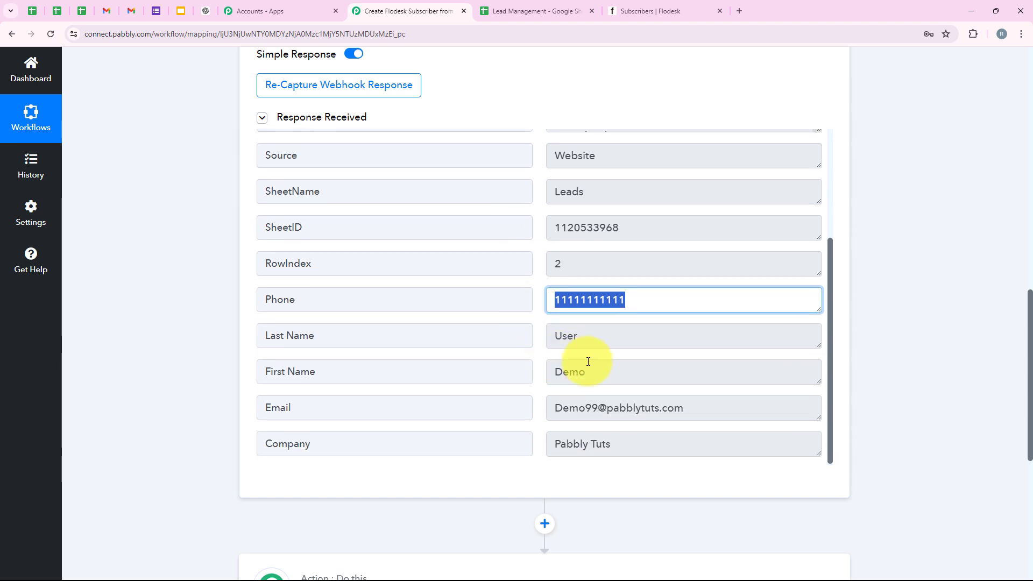
left_click_drag(589, 363, 534, 379)
double_click(581, 344)
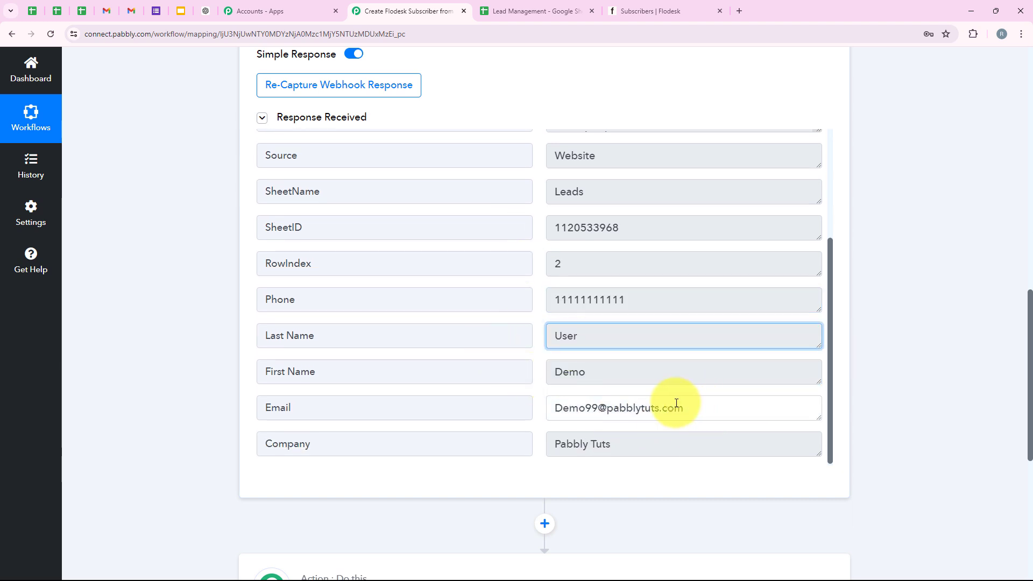
left_click_drag(676, 403, 452, 410)
left_click_drag(659, 457, 240, 432)
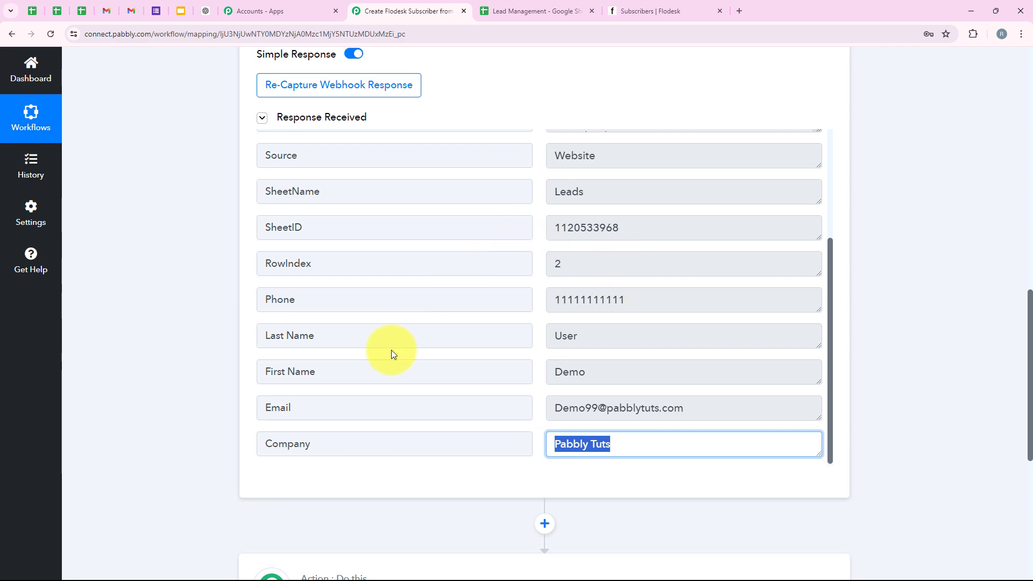
left_click(192, 382)
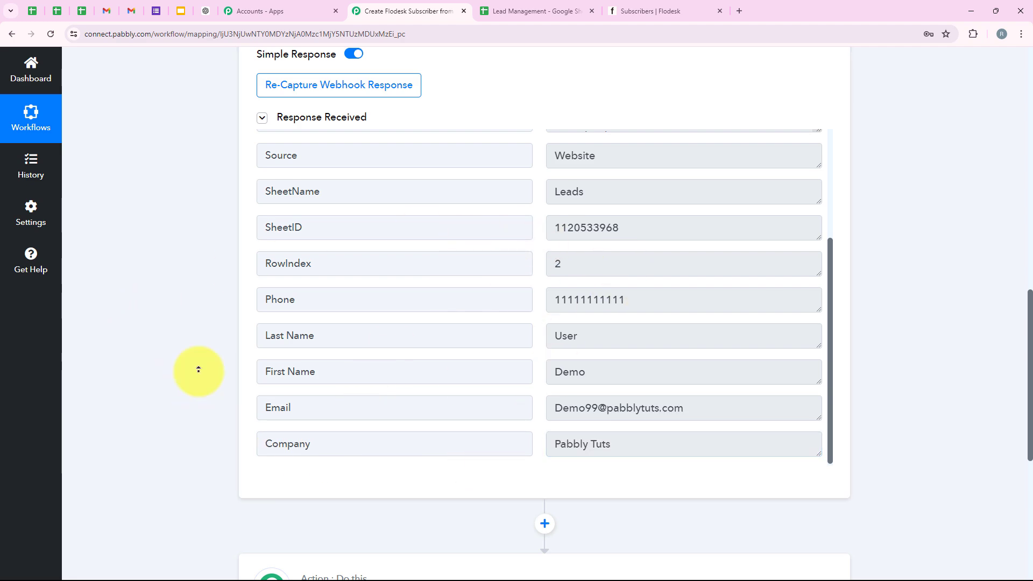
scroll(199, 369, "up", 15)
- Search for and choose Flodesk as the action step's app
left_click(366, 271)
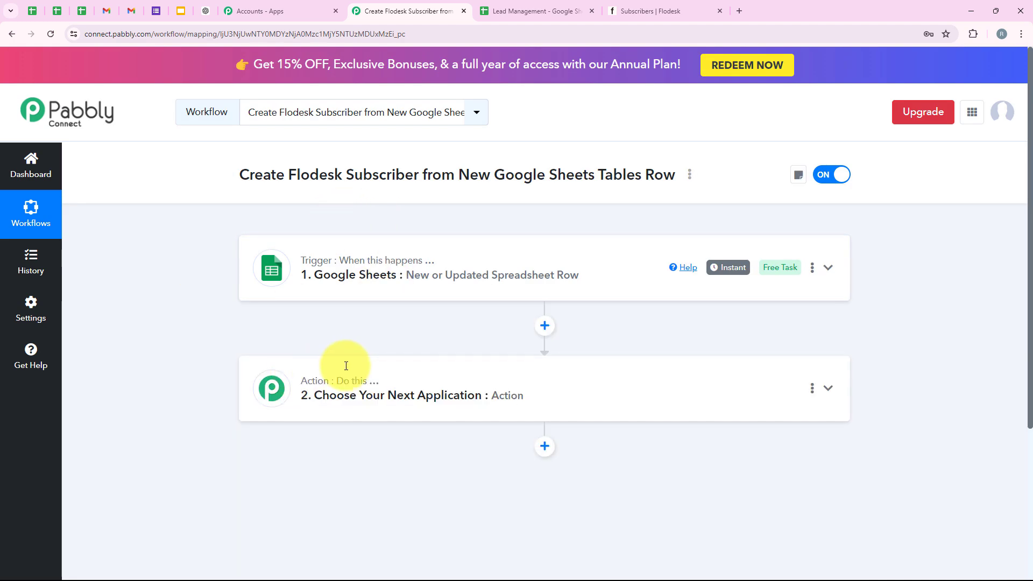
left_click(346, 373)
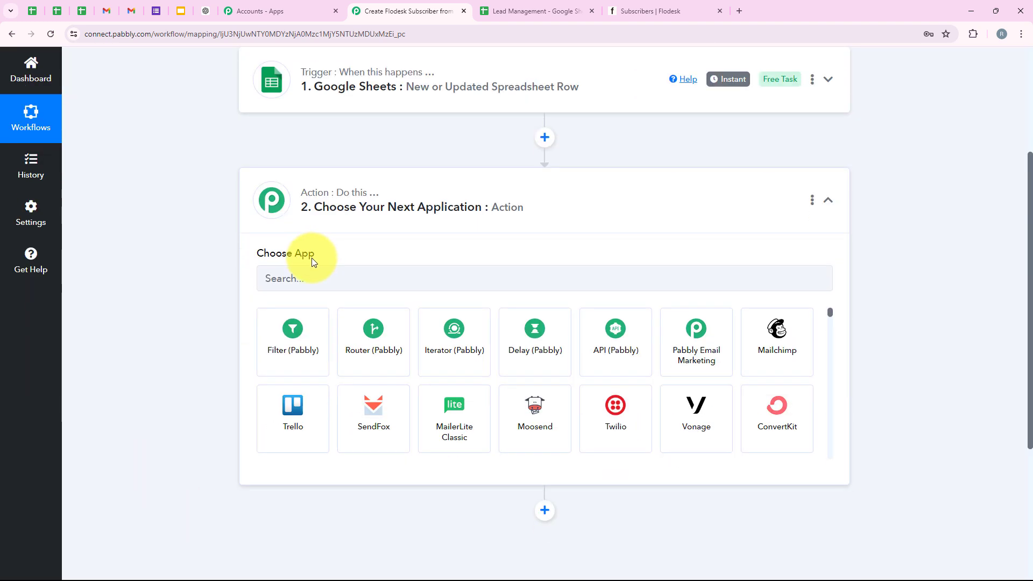
left_click(309, 269)
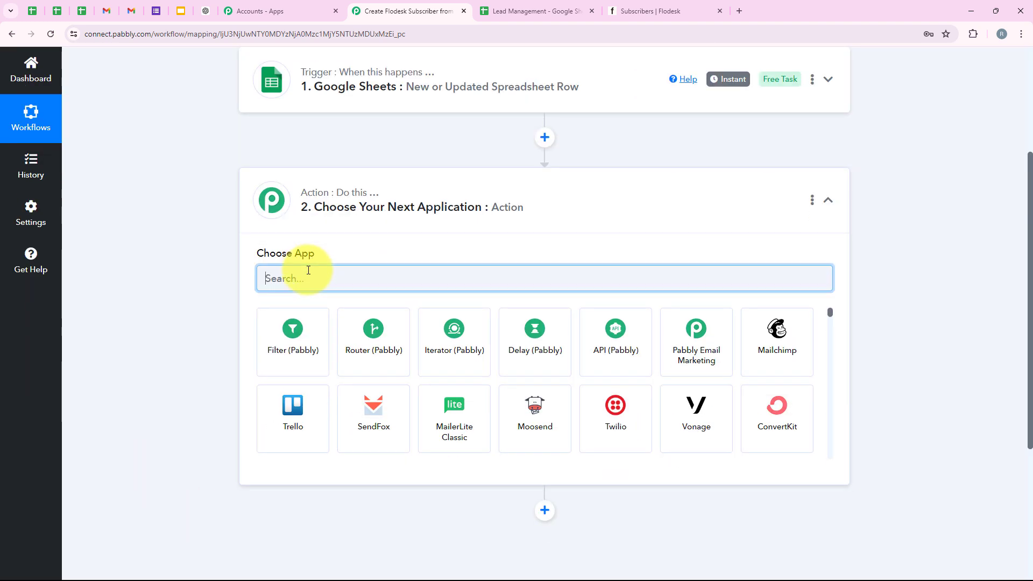
type("Flod")
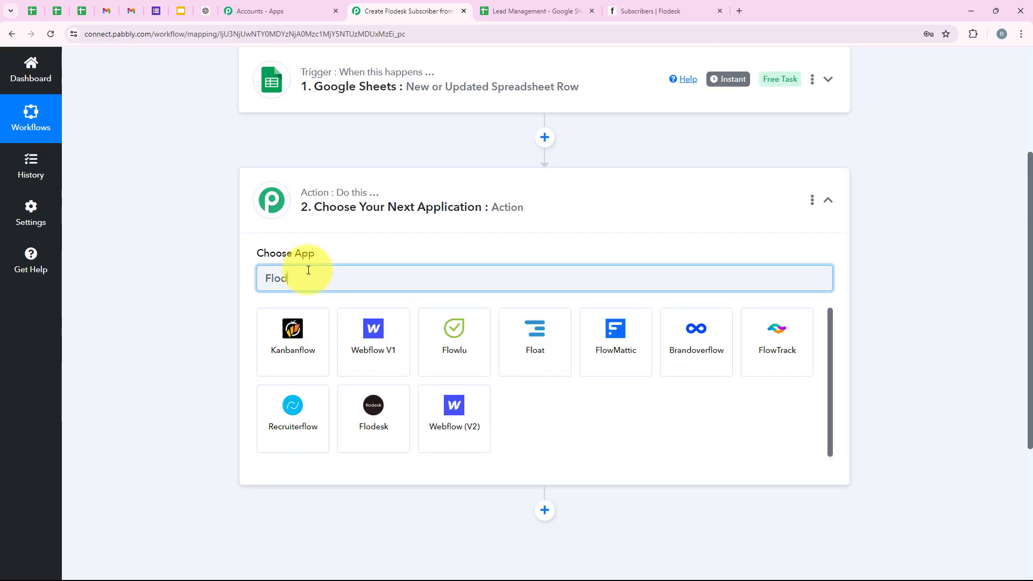
type("esk")
scroll(300, 219, "up", 3)
scroll(316, 219, "down", 3)
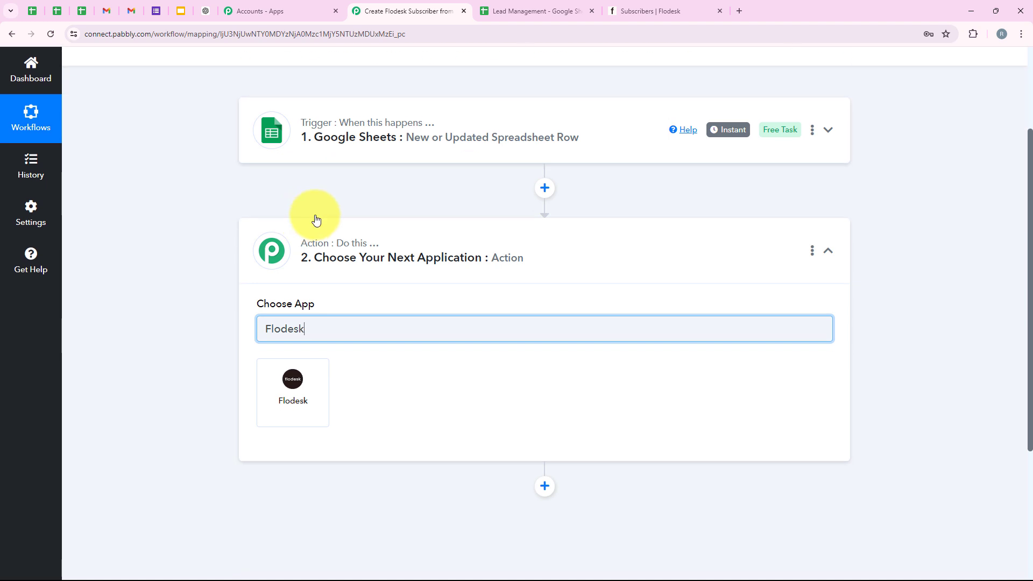
left_click(501, 11)
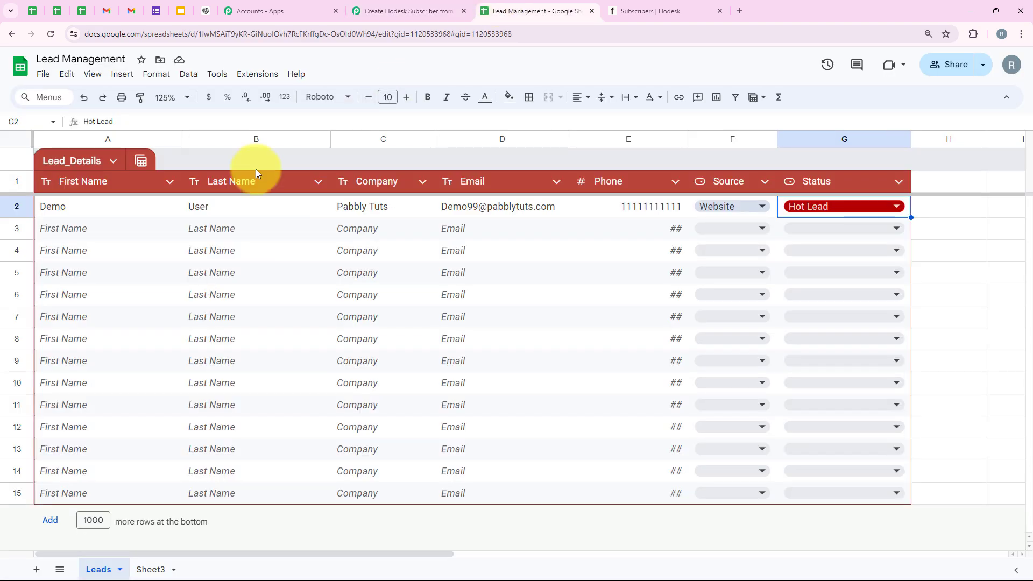
left_click(412, 10)
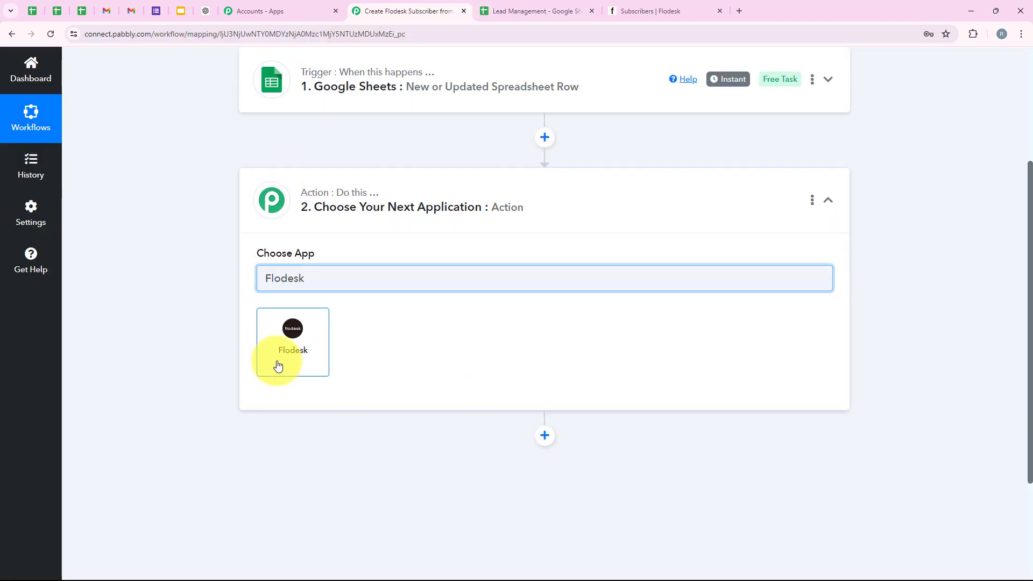
left_click(315, 366)
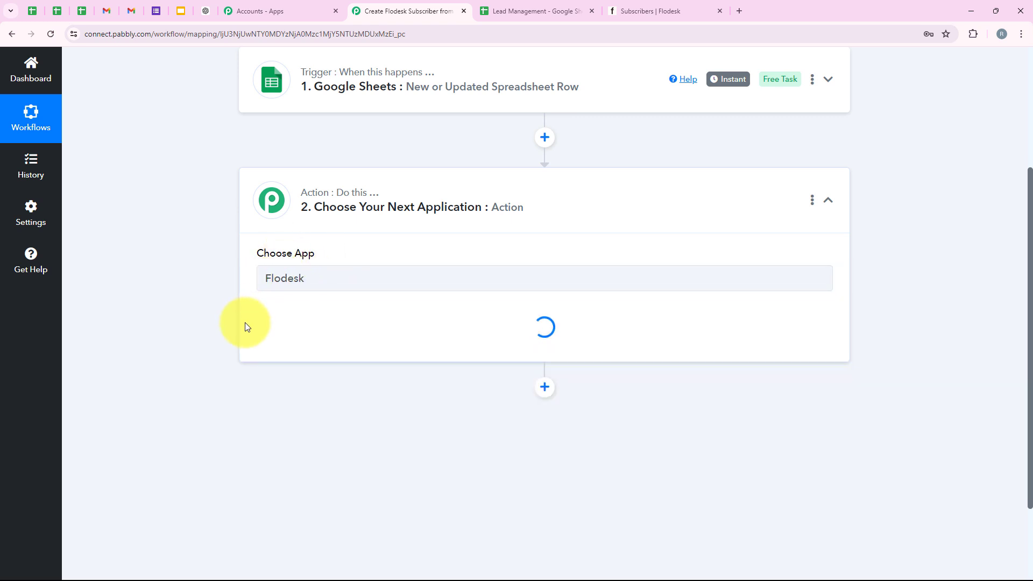
- Choose Create/Update Subscriber as the Flodesk action event
left_click_drag(257, 317, 330, 307)
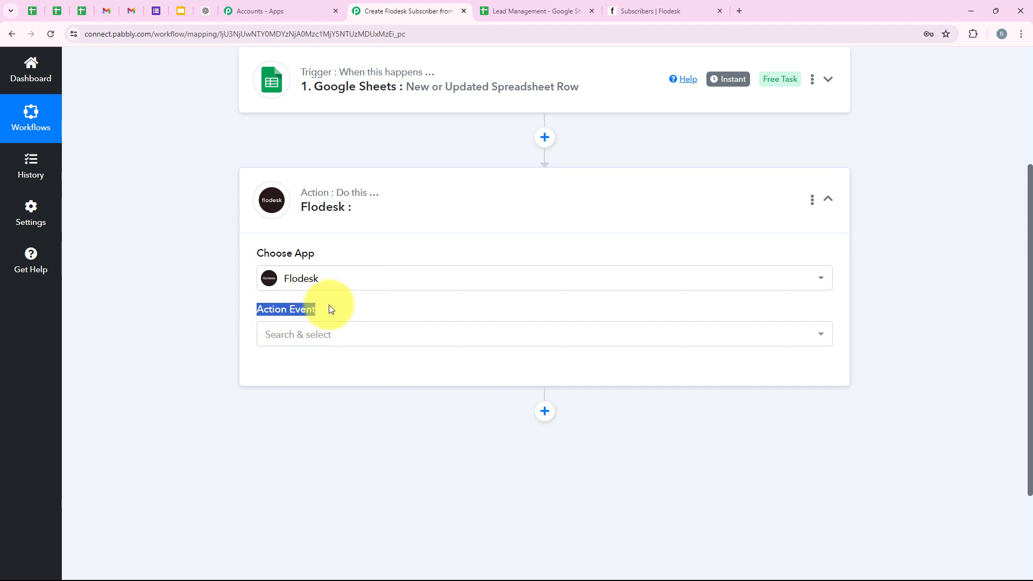
left_click(325, 335)
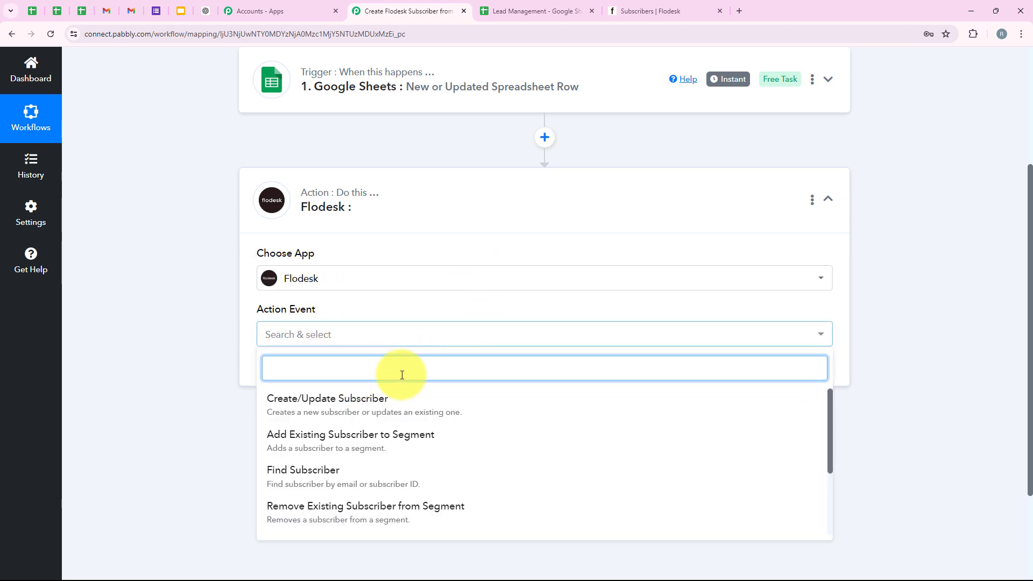
left_click(281, 413)
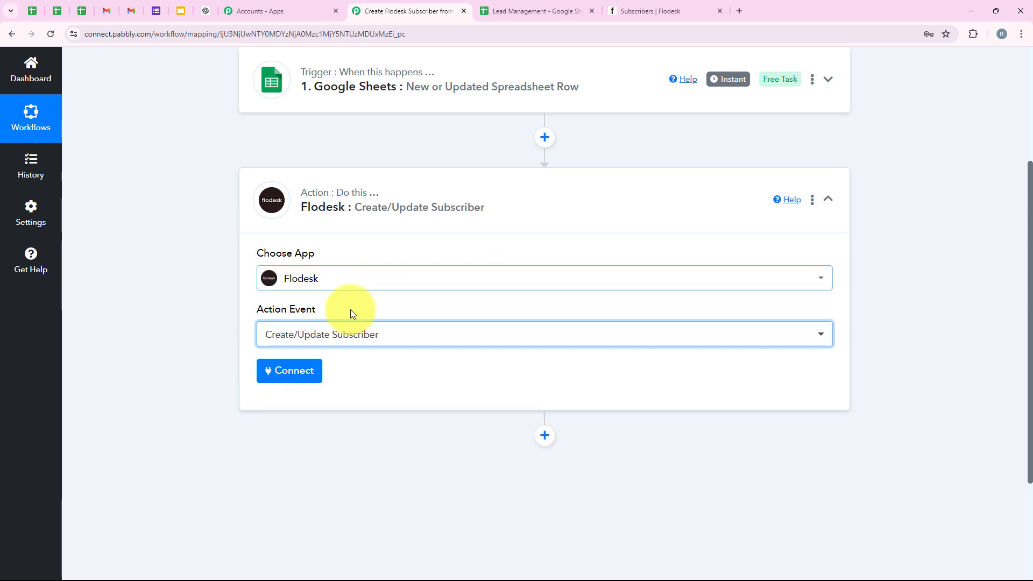
- Start connecting Flodesk and choose to add a new connection
left_click(314, 383)
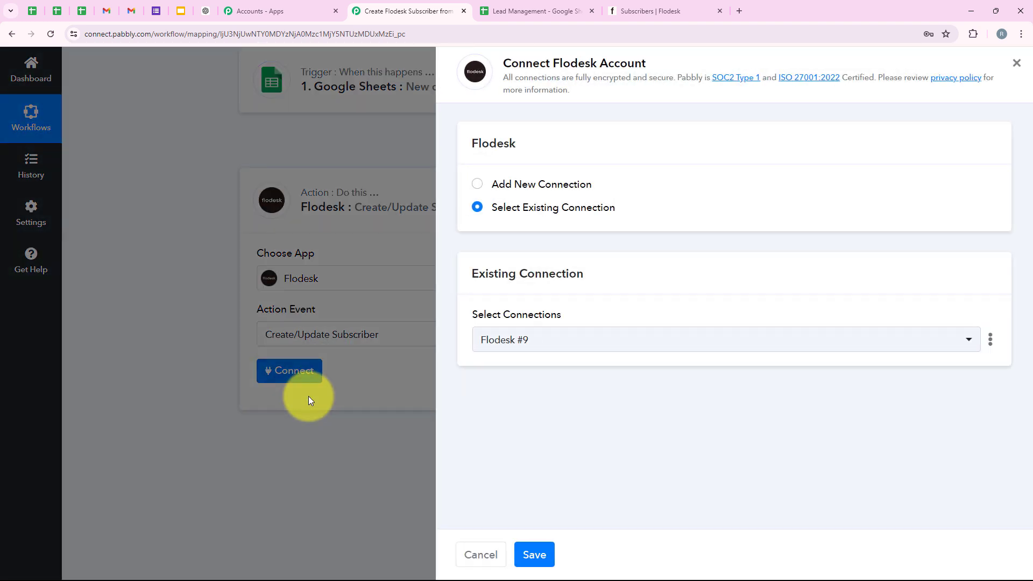
left_click_drag(493, 185, 593, 182)
left_click_drag(496, 209, 639, 197)
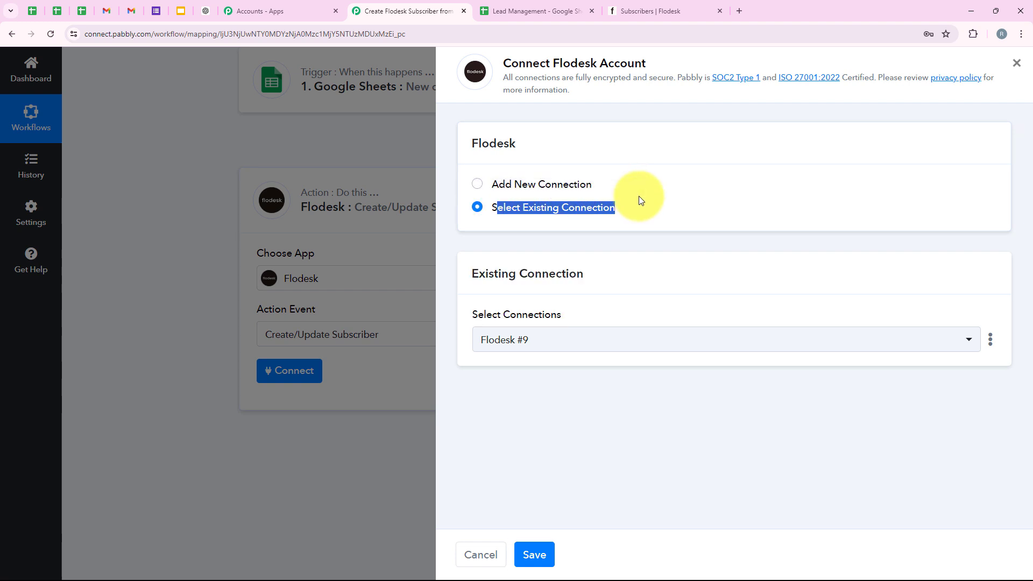
left_click(638, 197)
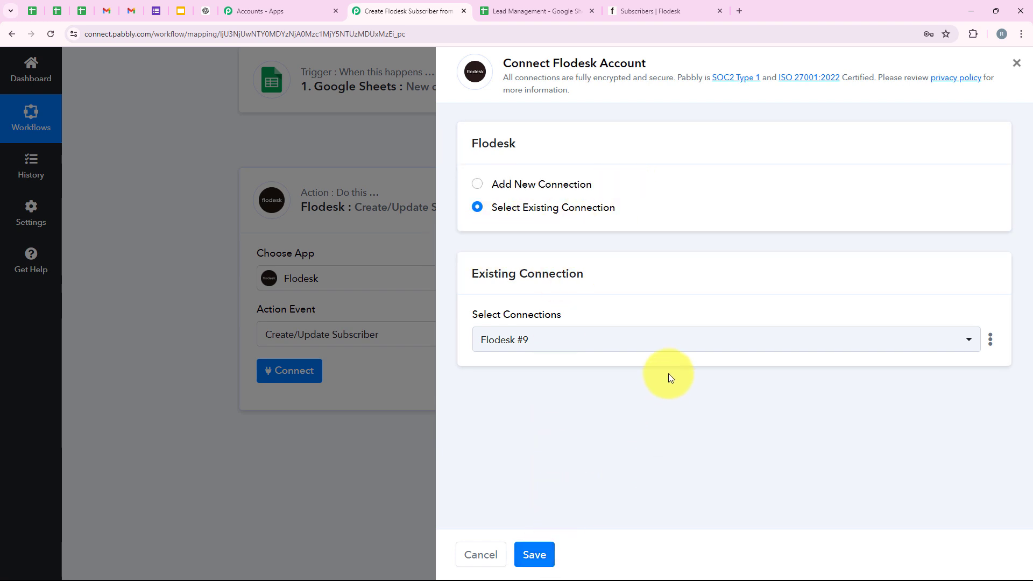
left_click(564, 181)
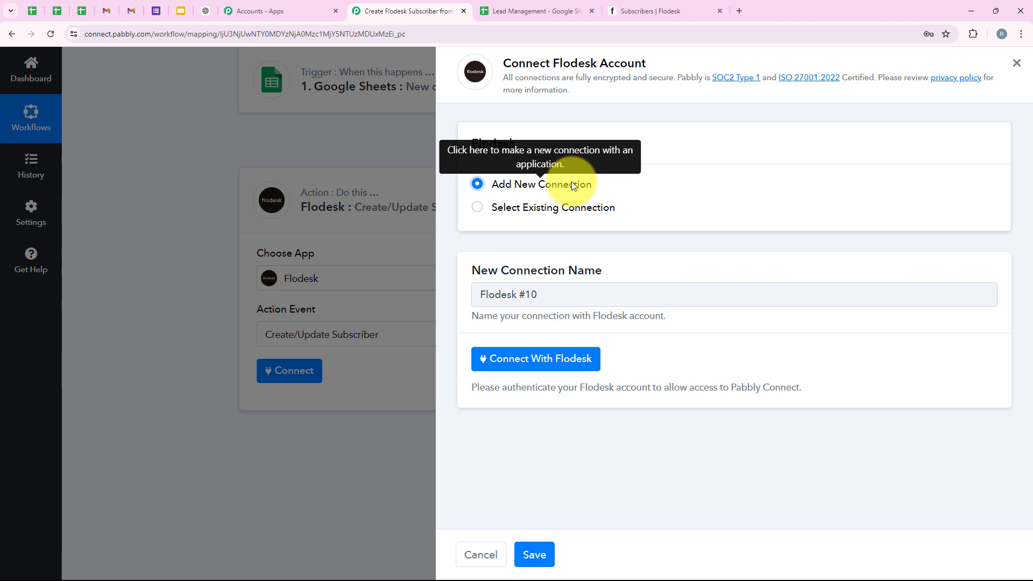
- Sign in to Flodesk and allow Pabbly access to the account
left_click(545, 359)
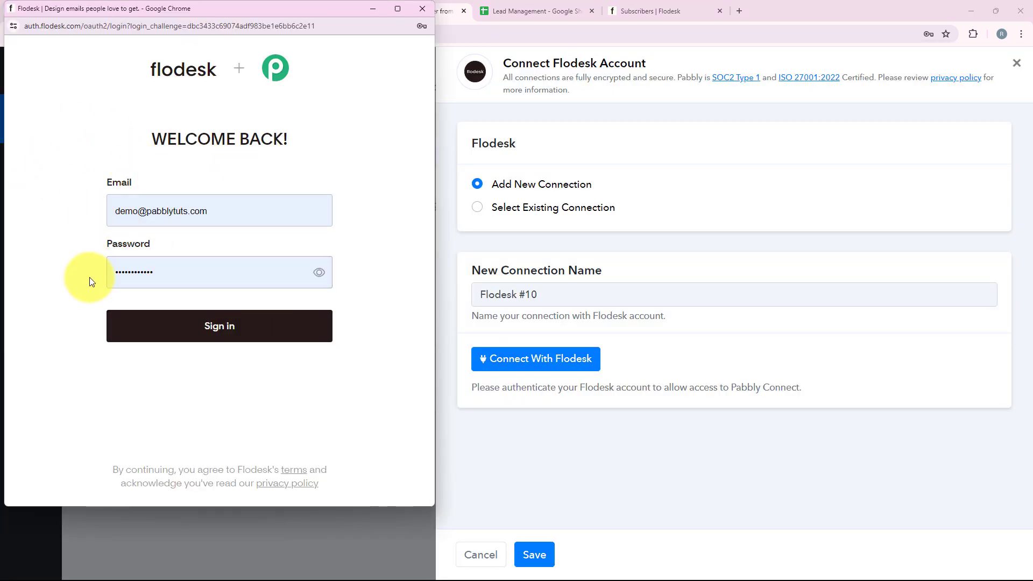
left_click(201, 331)
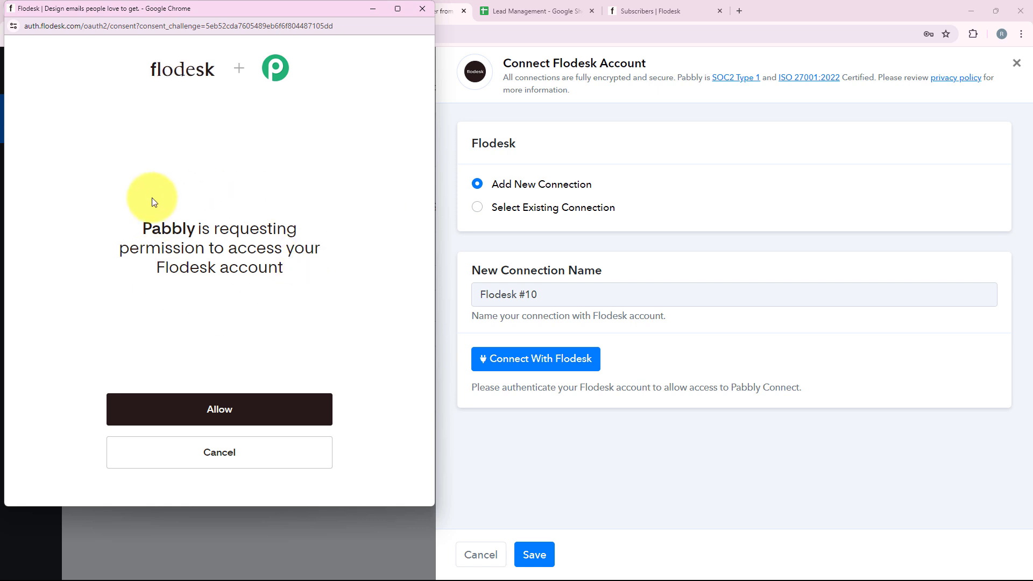
left_click(315, 424)
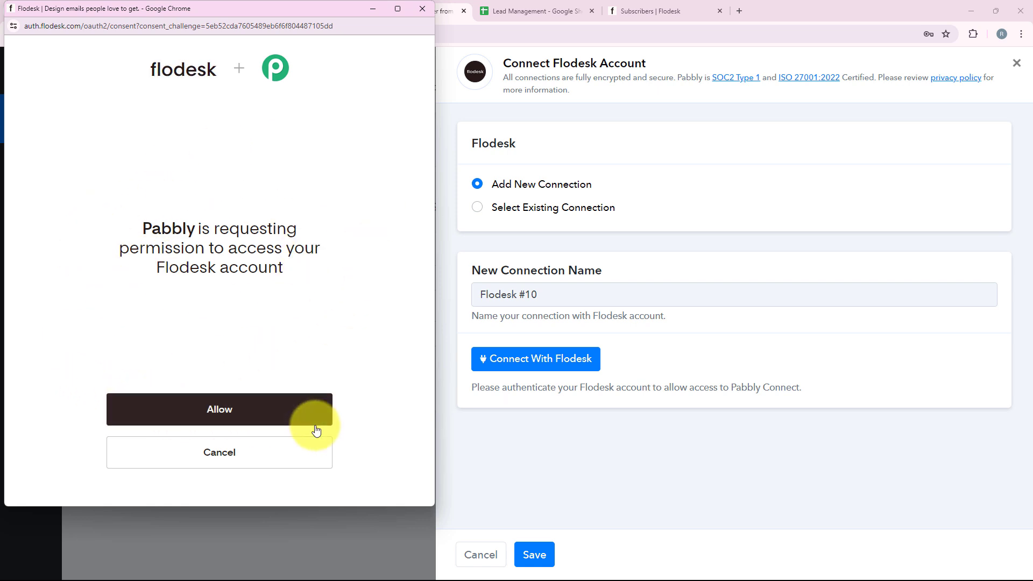
left_click(274, 420)
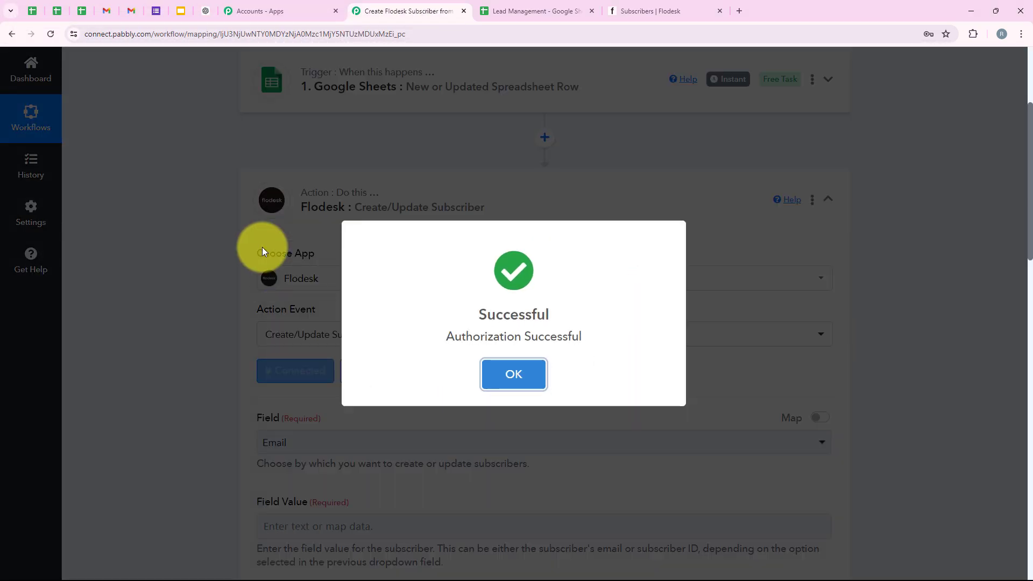
- Keep Email as the Flodesk subscriber lookup field
scroll(420, 319, "down", 3)
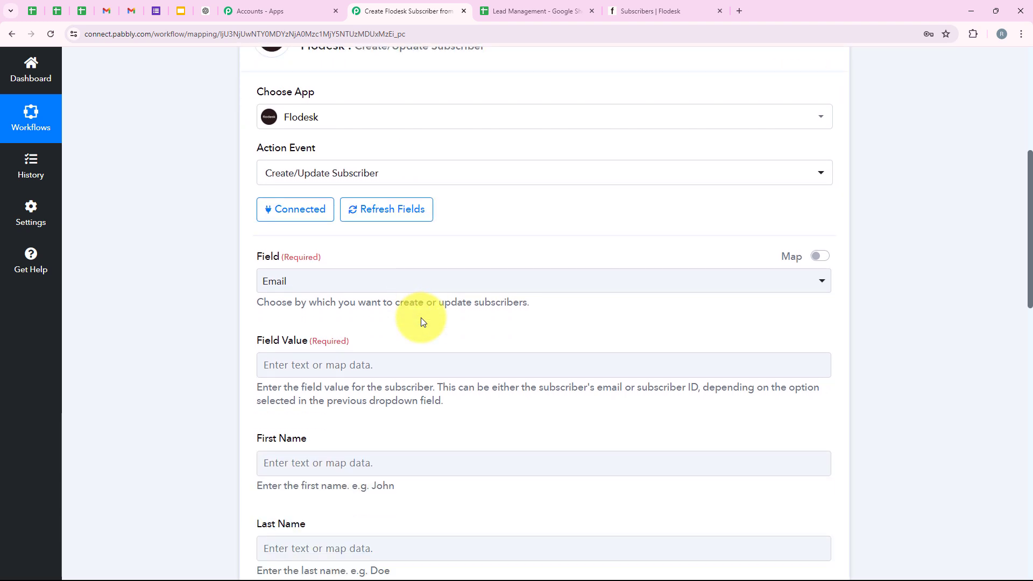
scroll(421, 322, "down", 1)
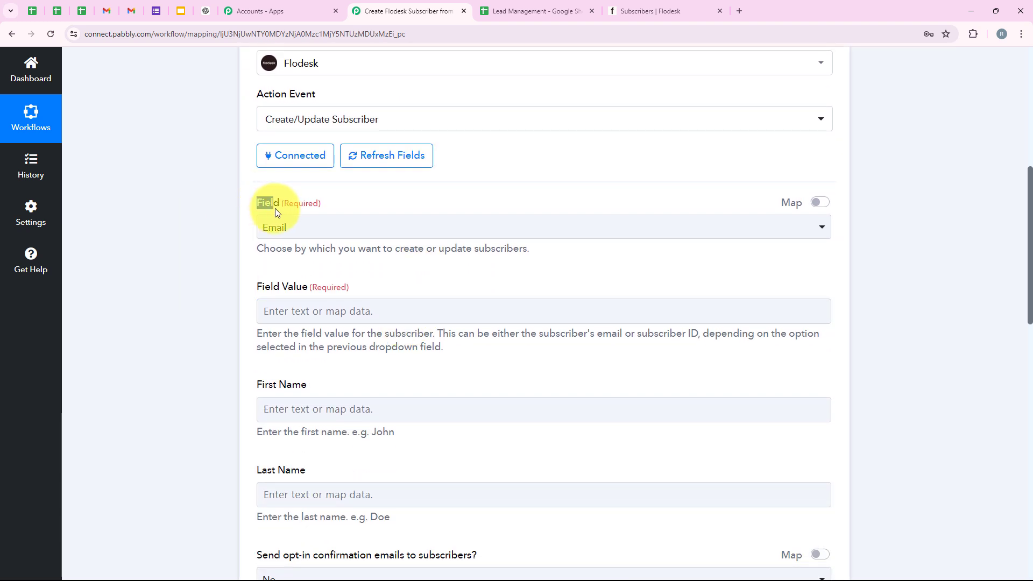
left_click_drag(276, 211, 280, 205)
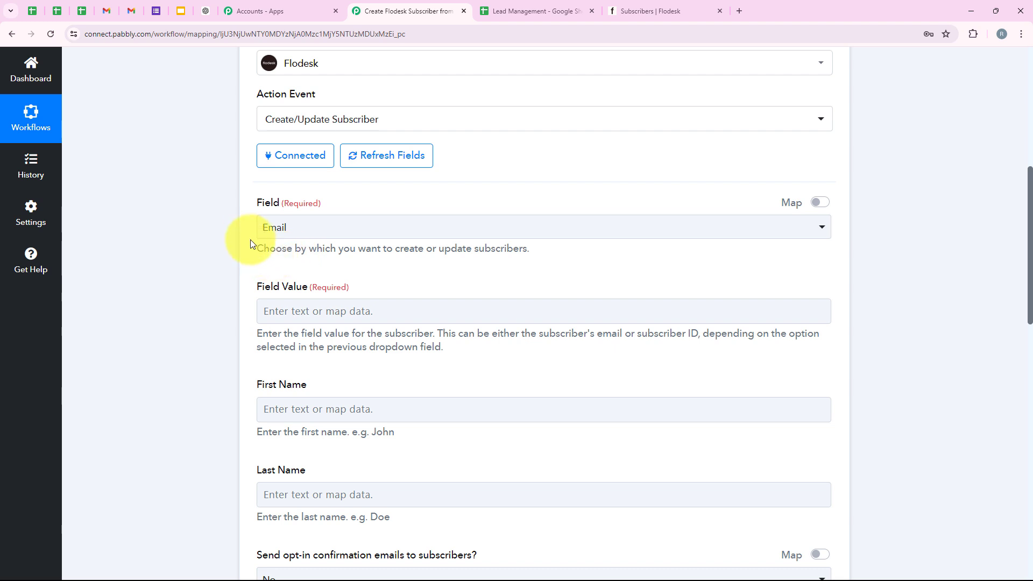
left_click_drag(251, 243, 509, 258)
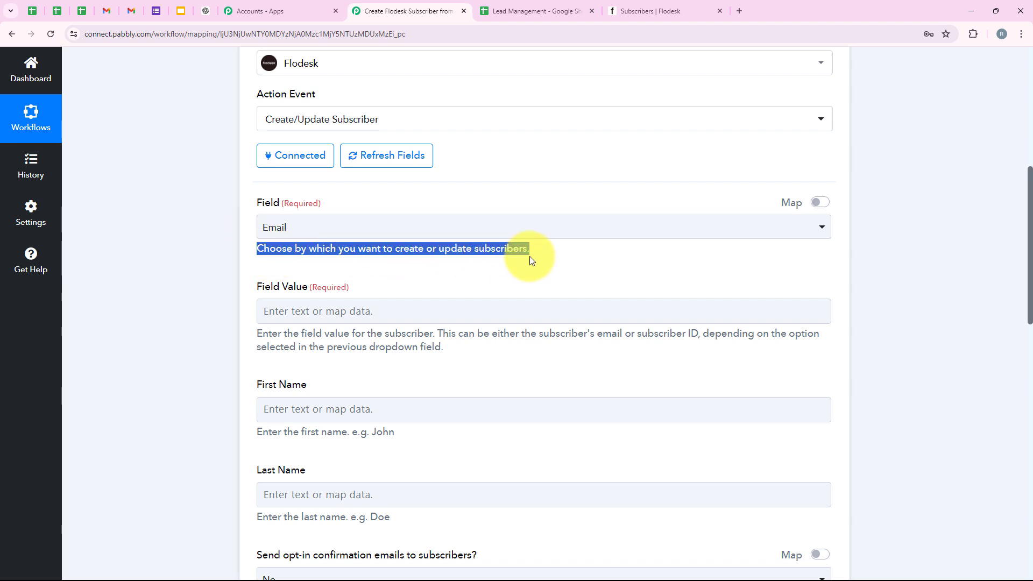
left_click(457, 260)
left_click(364, 227)
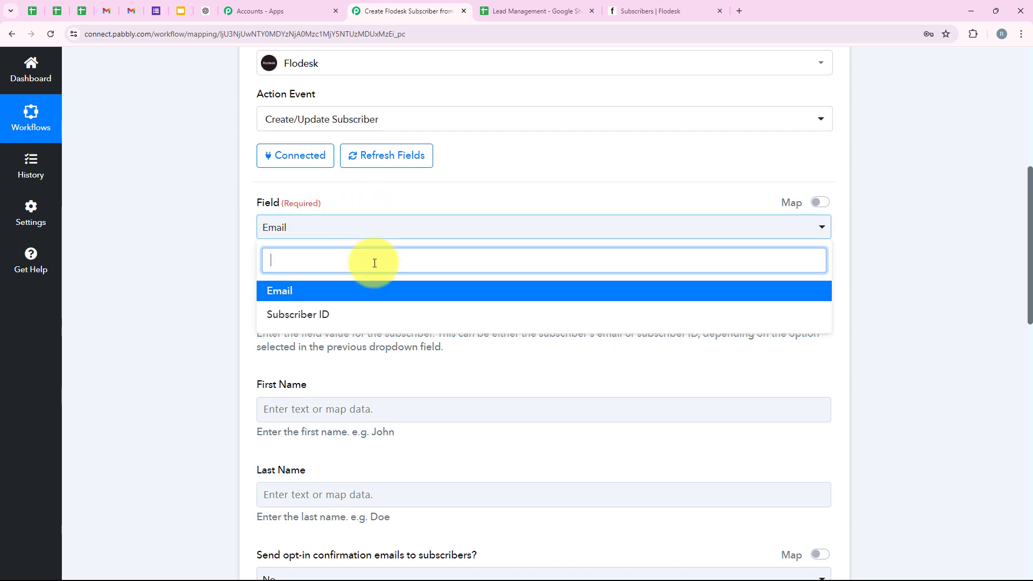
left_click(242, 246)
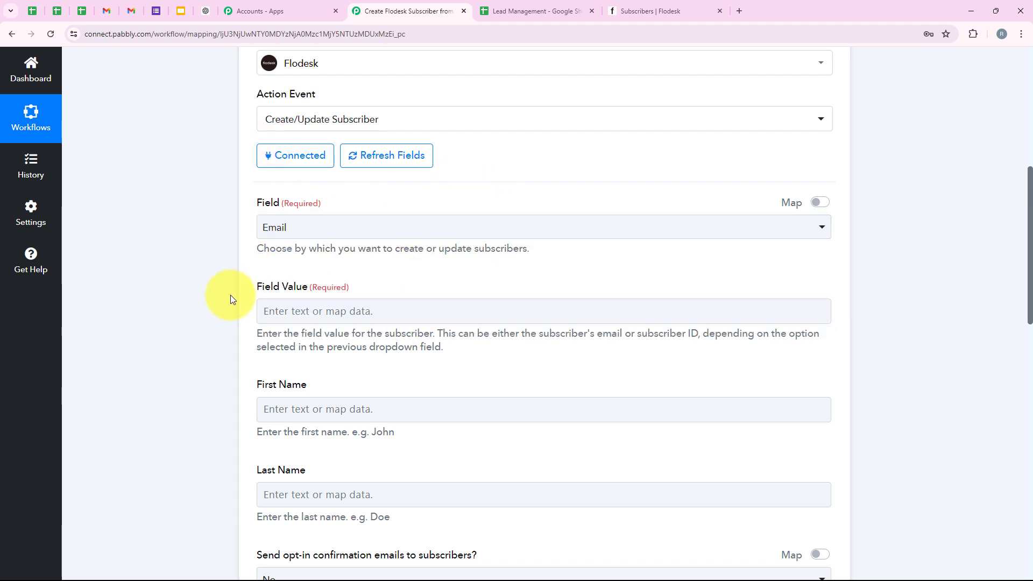
- Type a sample subscriber email address into Field Value
scroll(265, 282, "down", 1)
left_click_drag(253, 234, 305, 237)
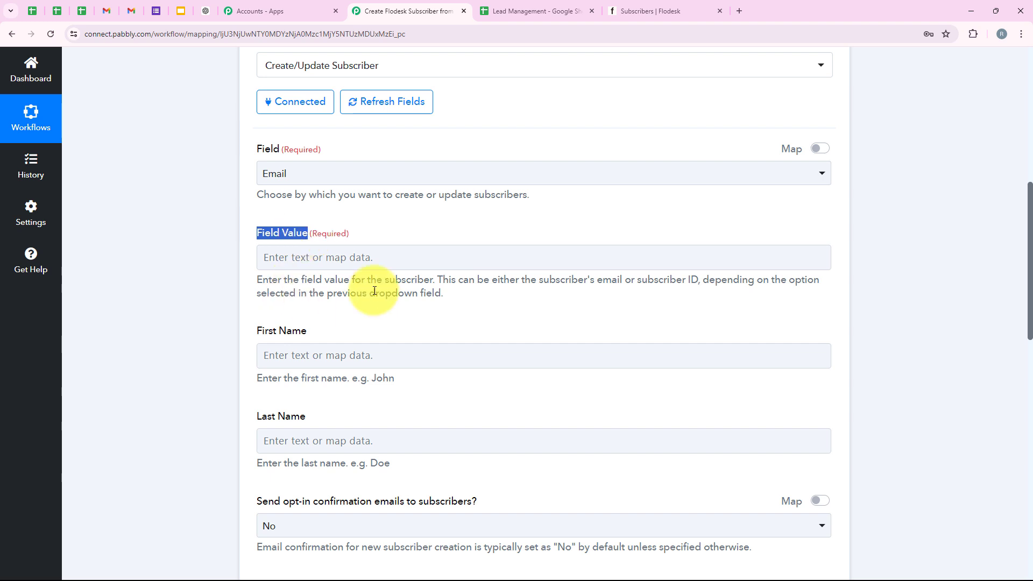
left_click(287, 257)
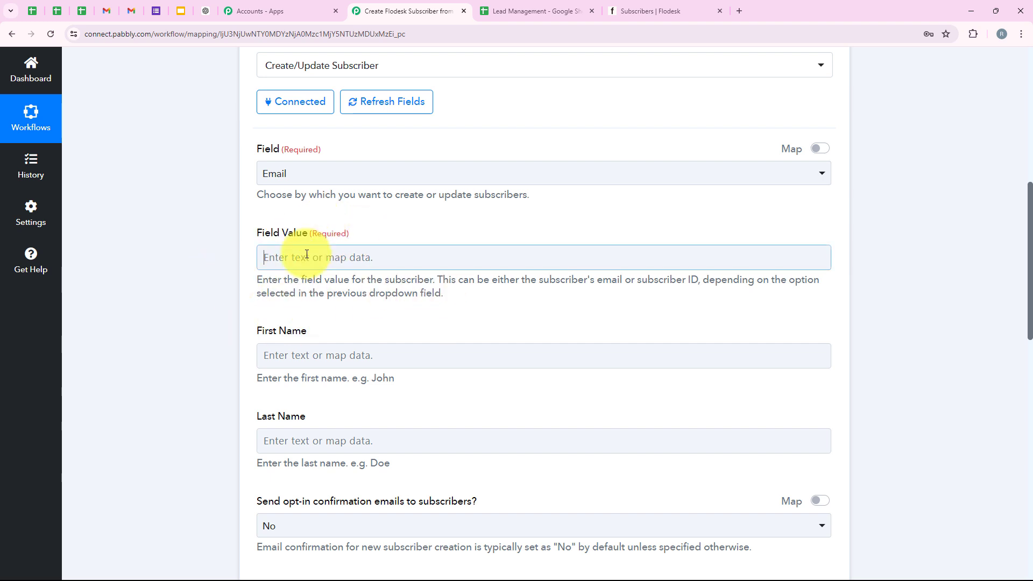
left_click_drag(256, 149, 281, 149)
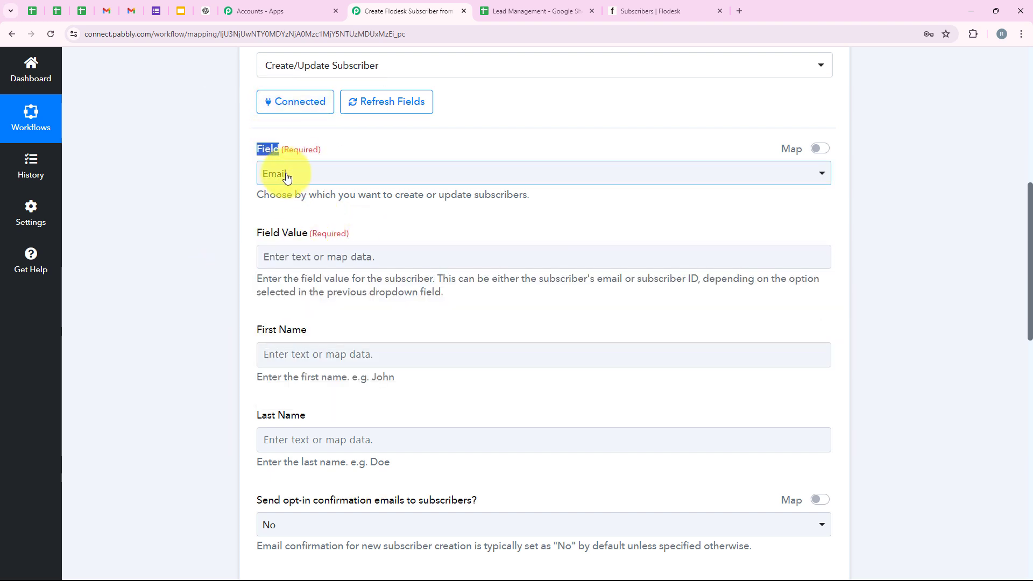
left_click(305, 256)
left_click_drag(257, 235, 303, 231)
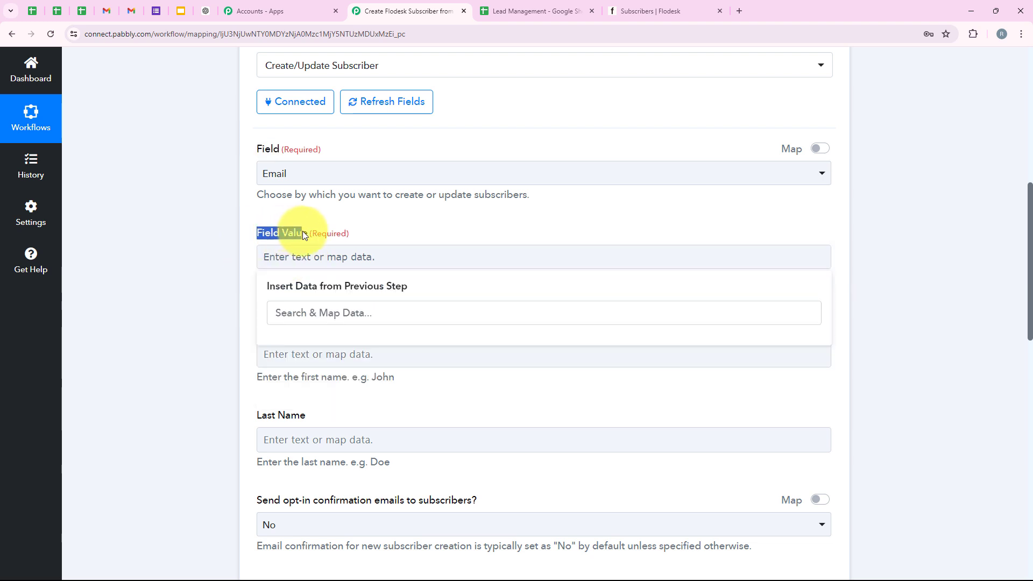
left_click(332, 253)
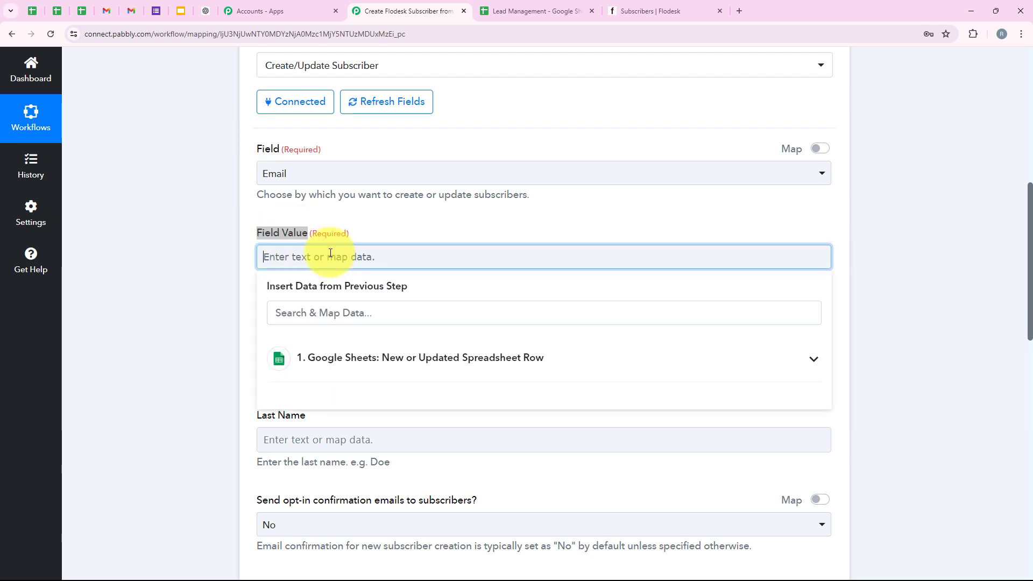
scroll(358, 231, "down", 1)
left_click(326, 200)
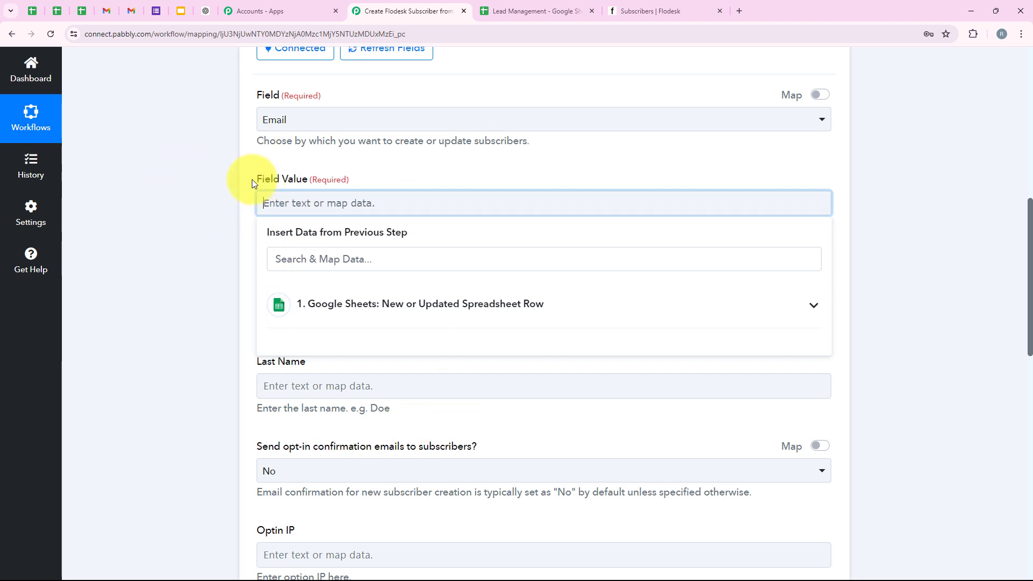
left_click_drag(252, 181, 308, 180)
left_click(298, 208)
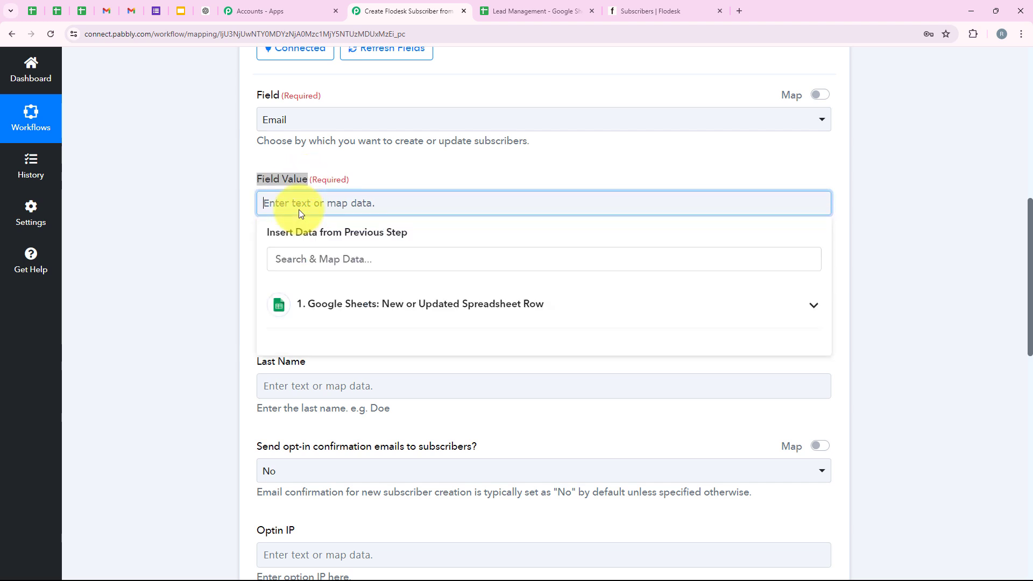
left_click_drag(412, 196, 234, 203)
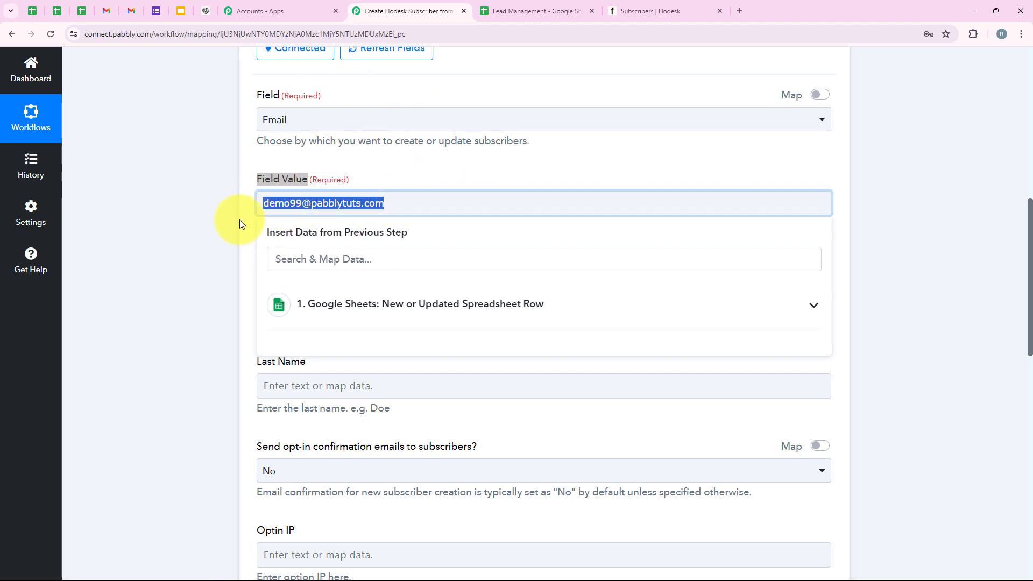
- Replace the typed email in Field Value with the sheet's mapped Email value
key("BackSpace")
left_click(420, 319)
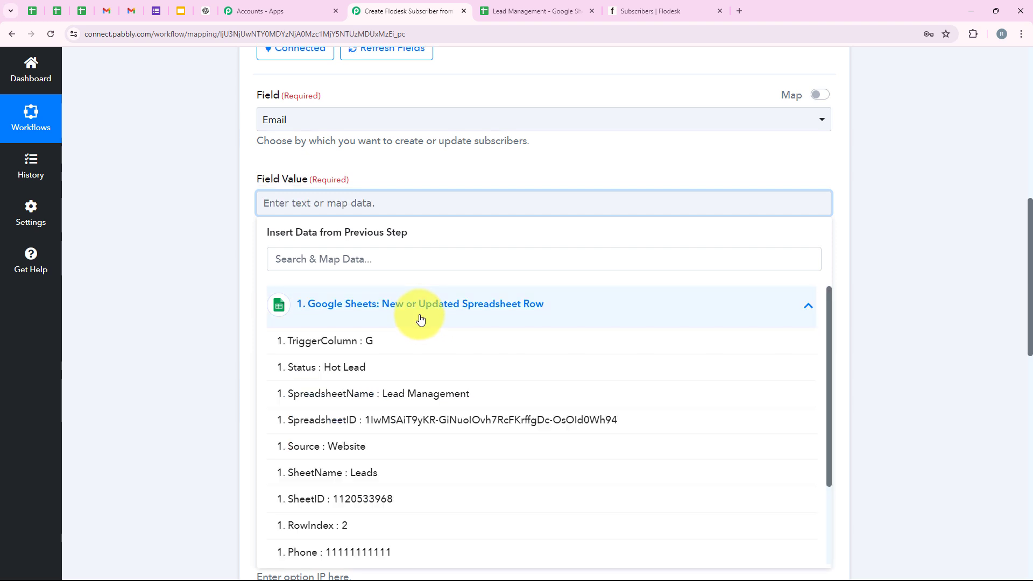
left_click(359, 261)
type("e")
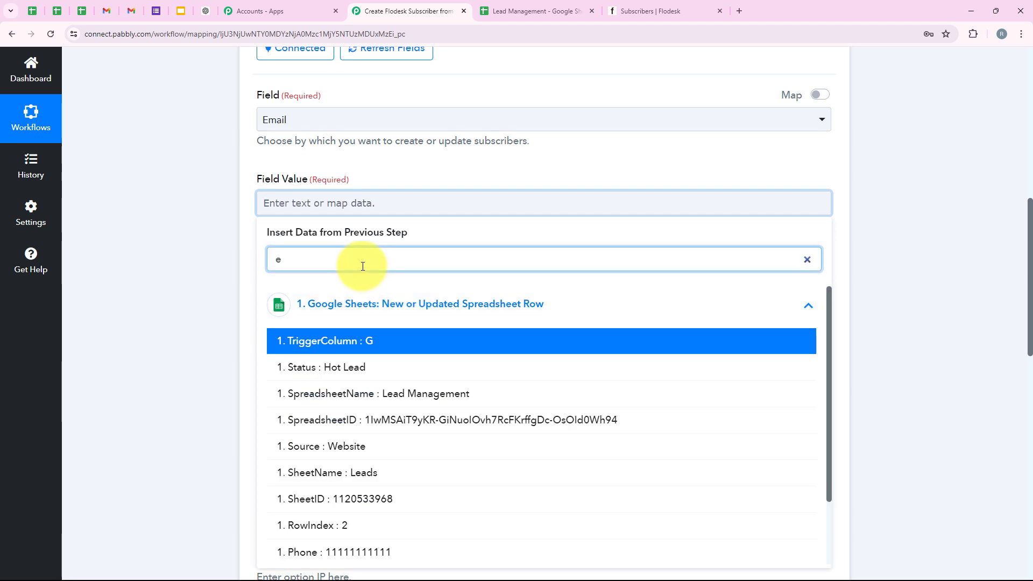
type("ma")
left_click(415, 339)
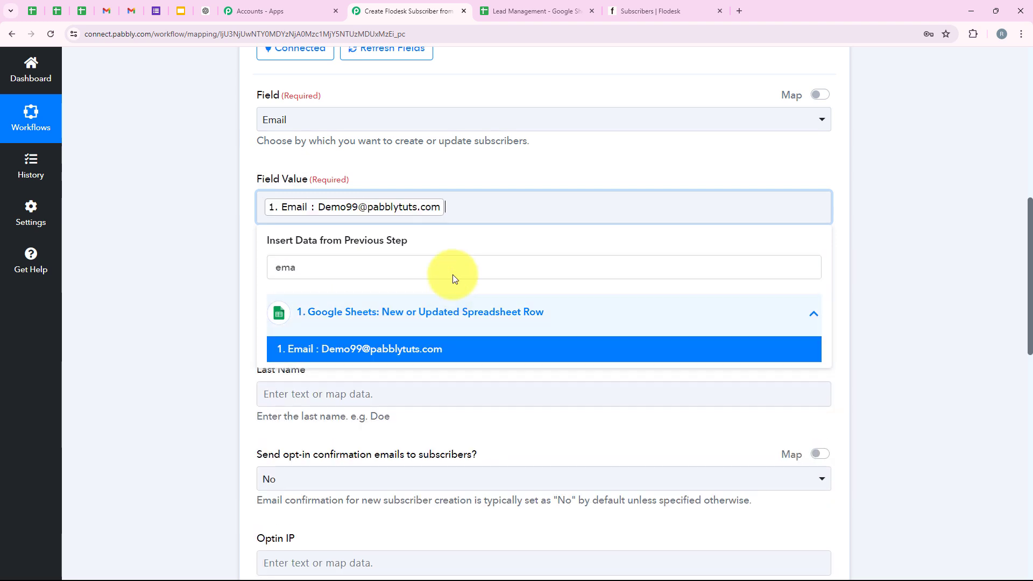
left_click(192, 241)
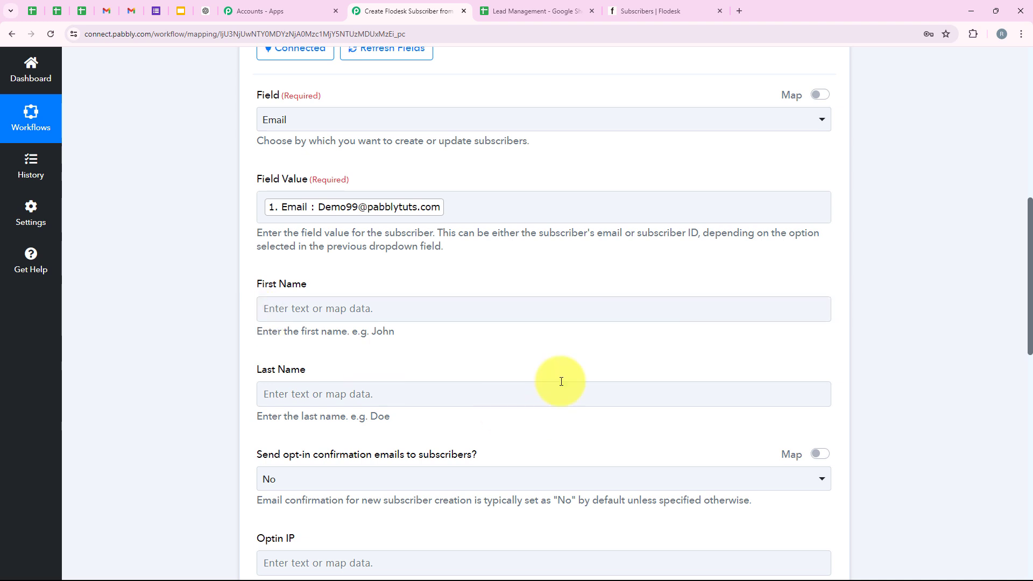
- Map First Name from the sheet's '1. First Name' value
scroll(504, 258, "down", 1)
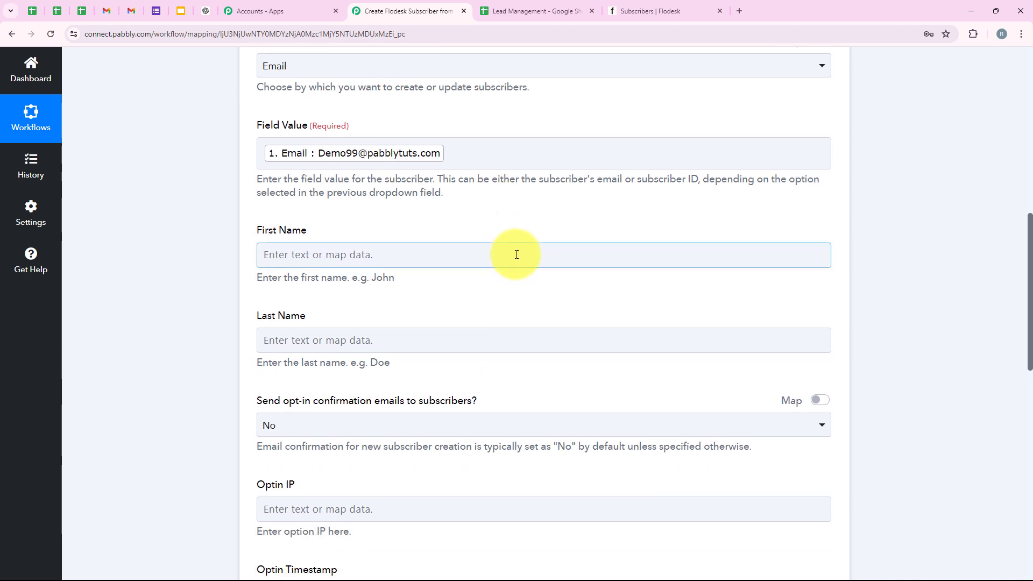
scroll(516, 254, "down", 1)
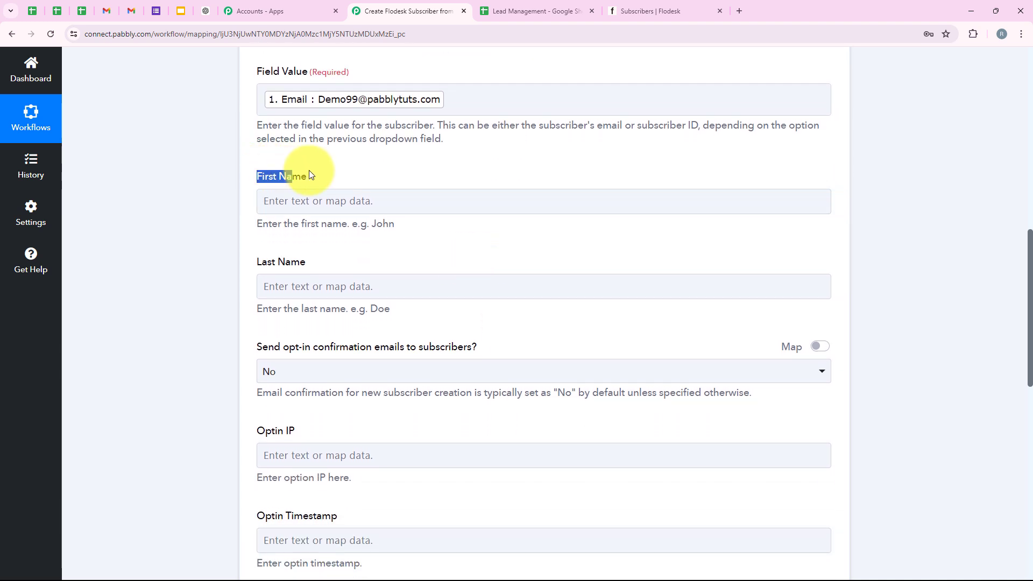
left_click_drag(309, 171, 319, 175)
left_click_drag(247, 254, 316, 255)
left_click(318, 202)
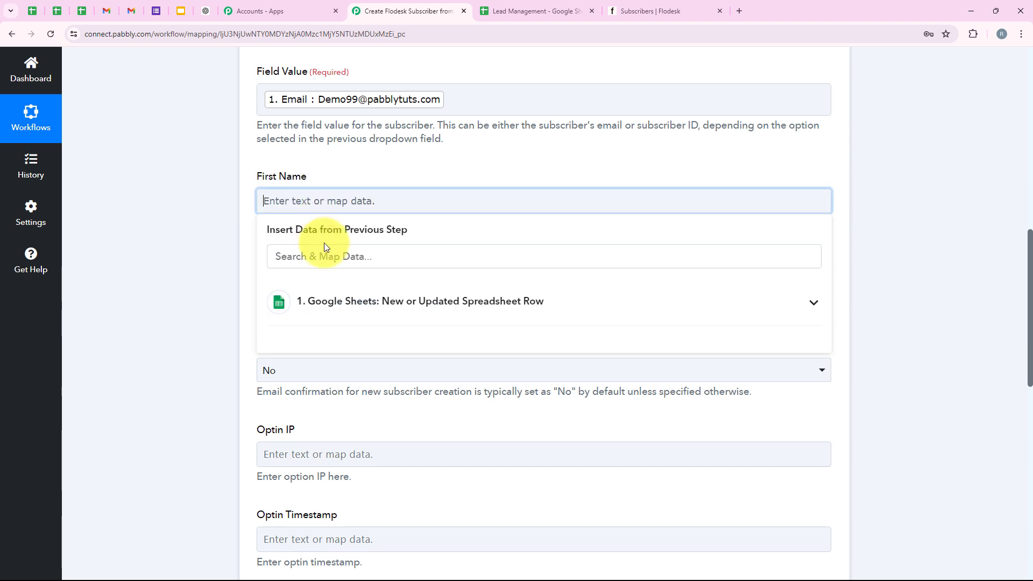
left_click(329, 258)
type("fi")
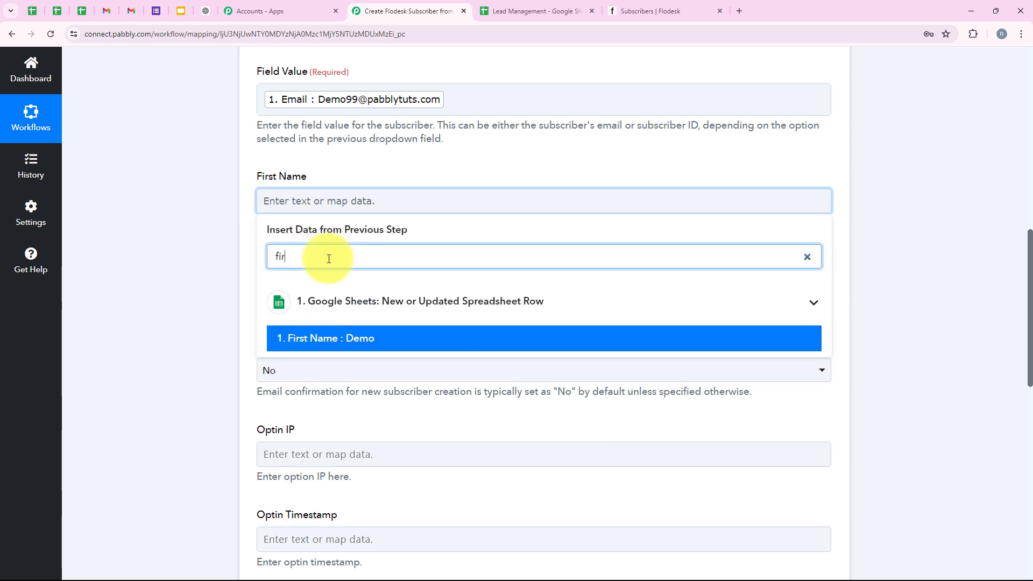
type("r")
left_click(337, 339)
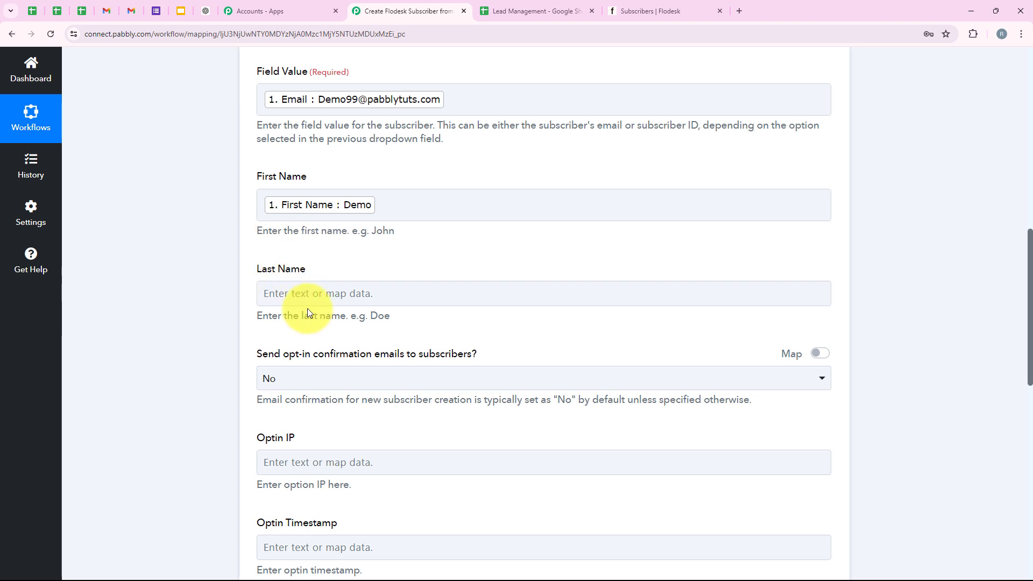
- Map Last Name from the sheet's '1. Last Name' value
left_click(312, 295)
scroll(342, 302, "up", 1)
scroll(337, 291, "down", 2)
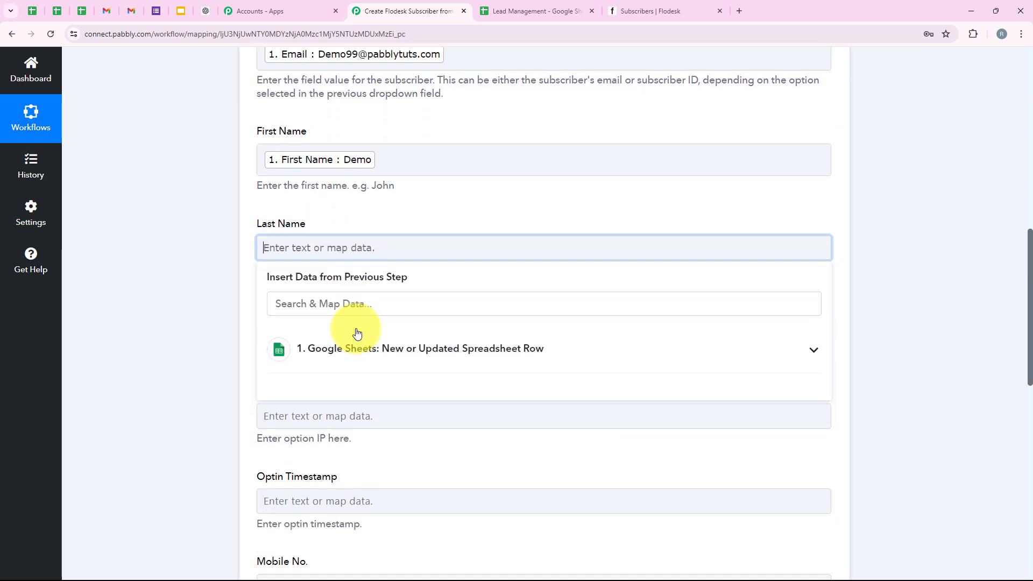
scroll(356, 333, "down", 2)
left_click(363, 199)
type("la")
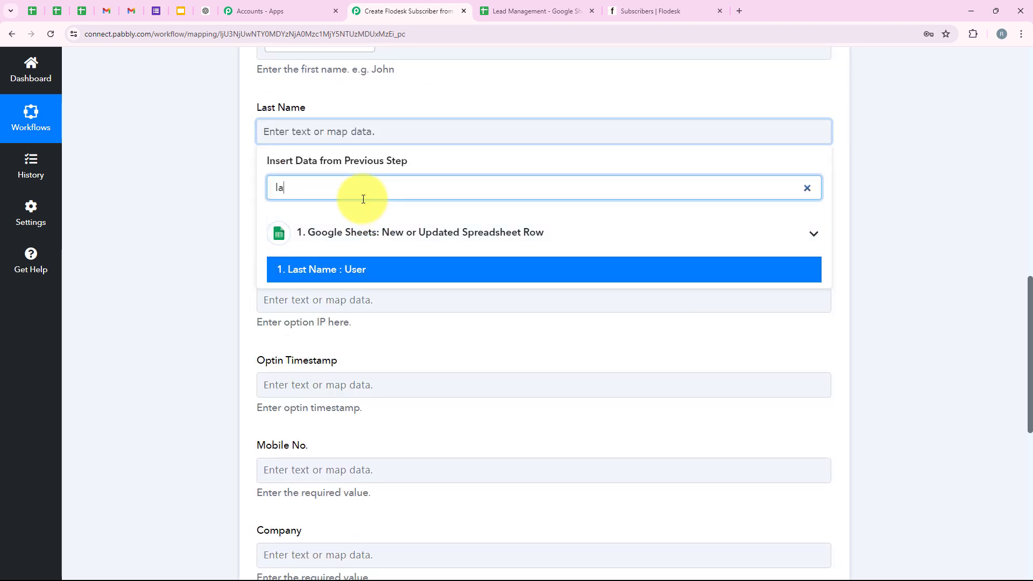
type("st")
left_click(356, 269)
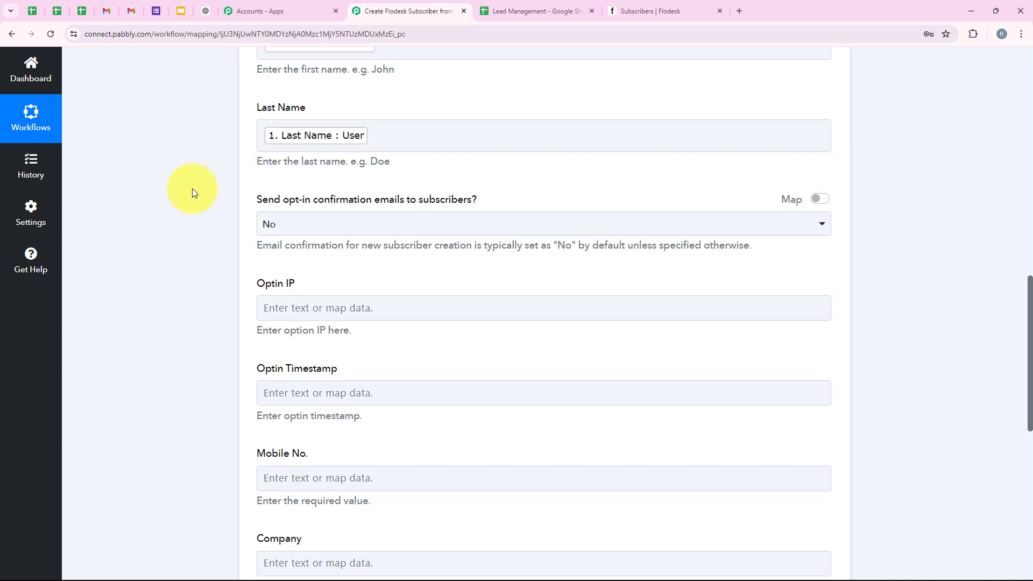
- Keep opt-in confirmation emails set to No
left_click_drag(246, 205, 492, 202)
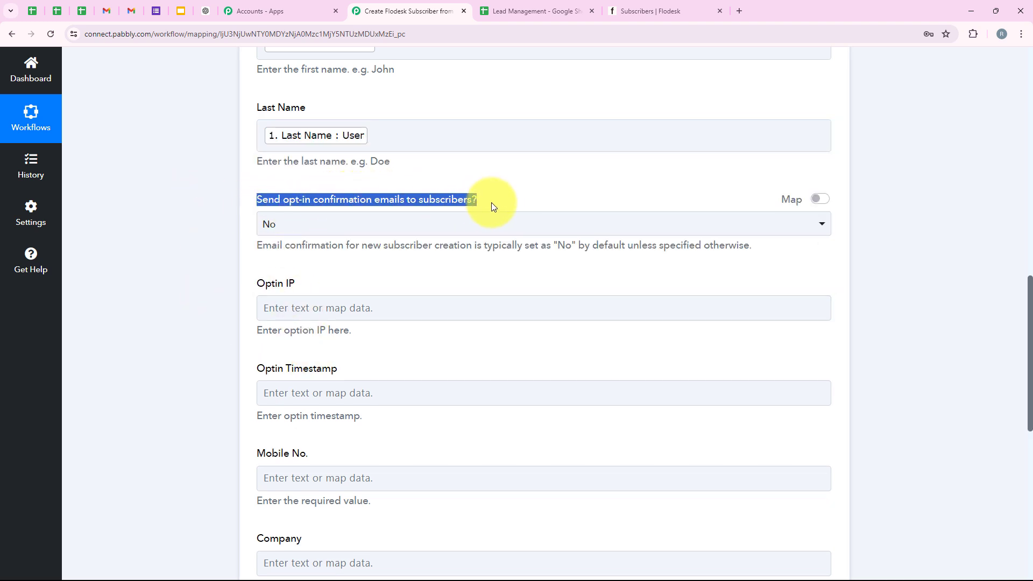
left_click(323, 227)
left_click(293, 293)
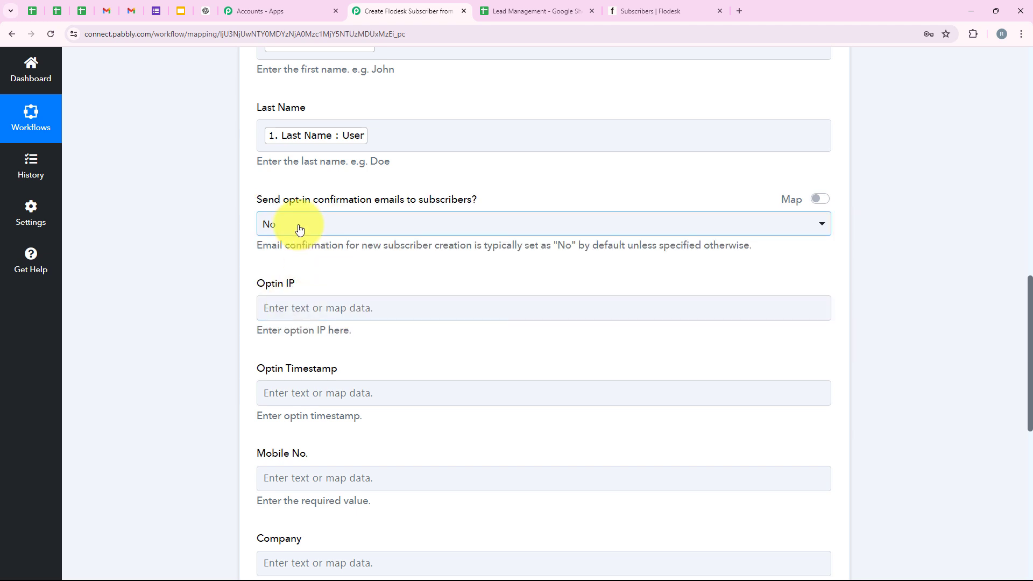
left_click(300, 228)
left_click(299, 288)
- Map Mobile No. from the sheet's '1. Phone' value
scroll(302, 325, "down", 1)
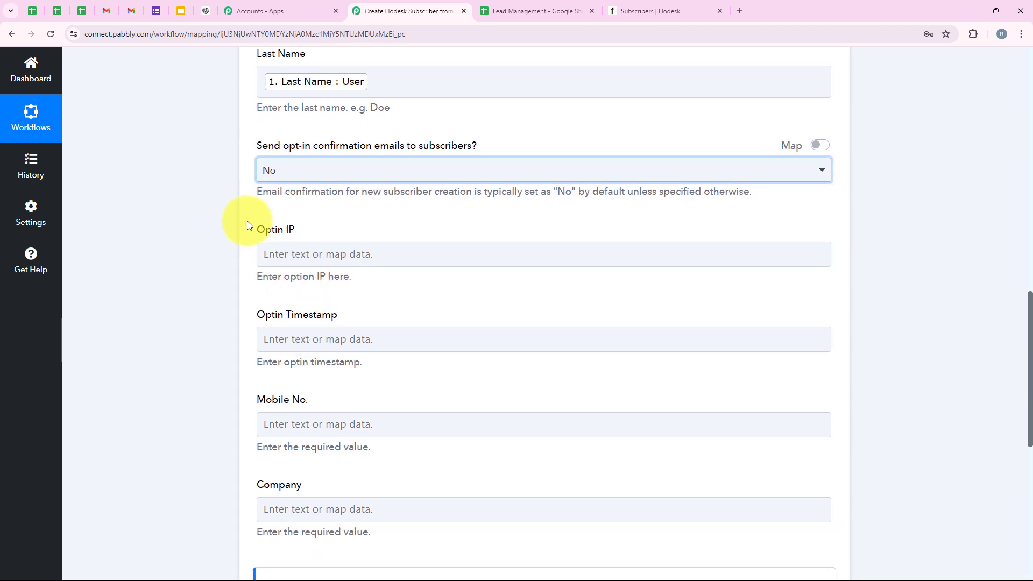
left_click_drag(253, 229, 281, 231)
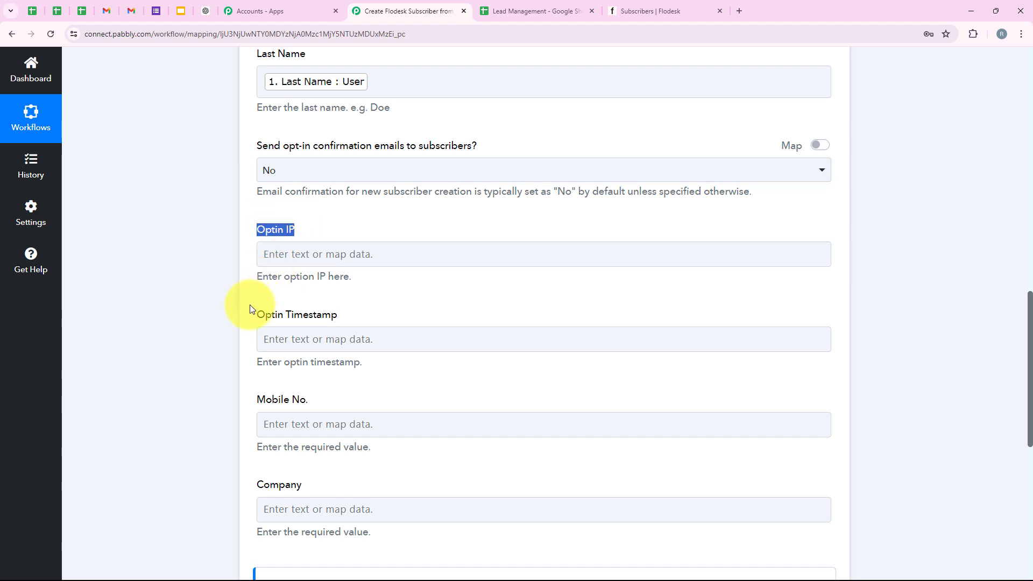
left_click_drag(252, 305, 344, 294)
left_click(345, 297)
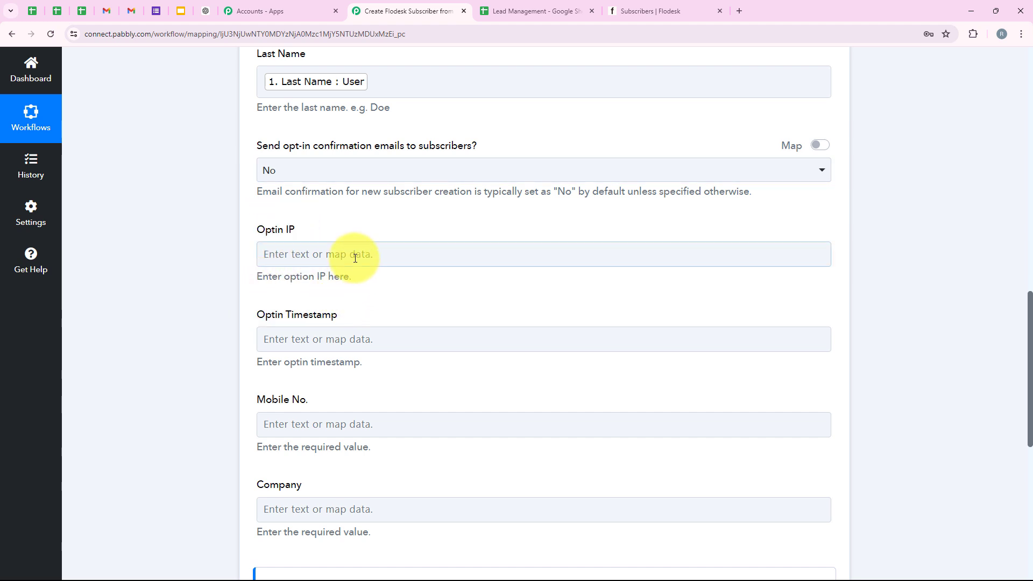
left_click(386, 331)
scroll(385, 329, "down", 2)
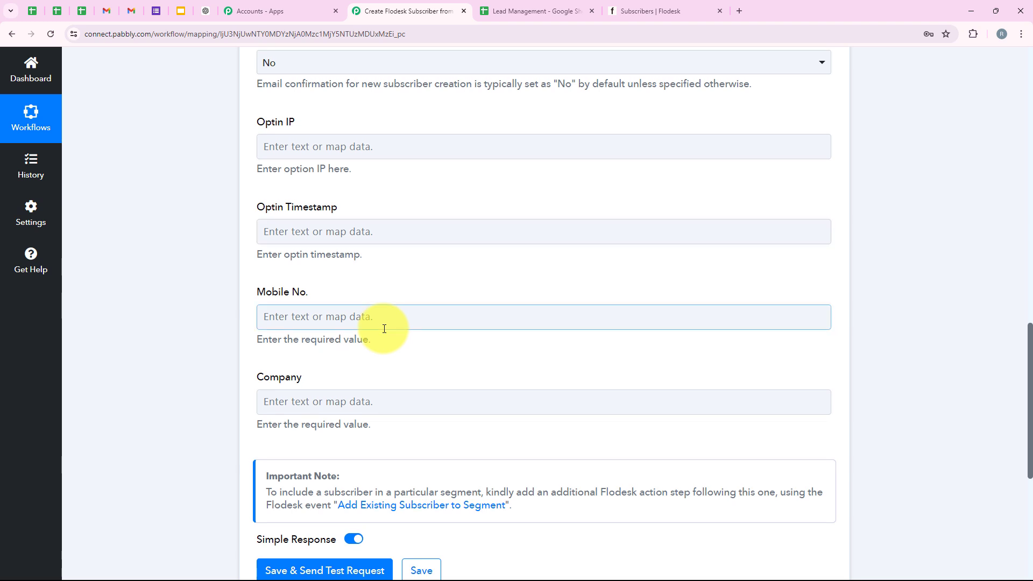
scroll(384, 329, "down", 1)
scroll(384, 329, "down", 1)
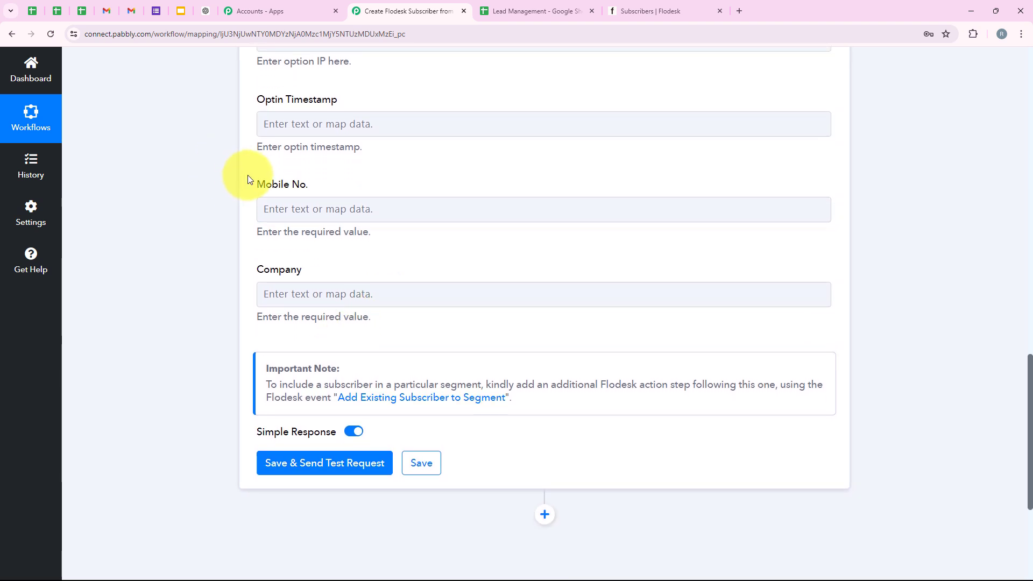
left_click_drag(325, 183, 347, 216)
left_click(347, 209)
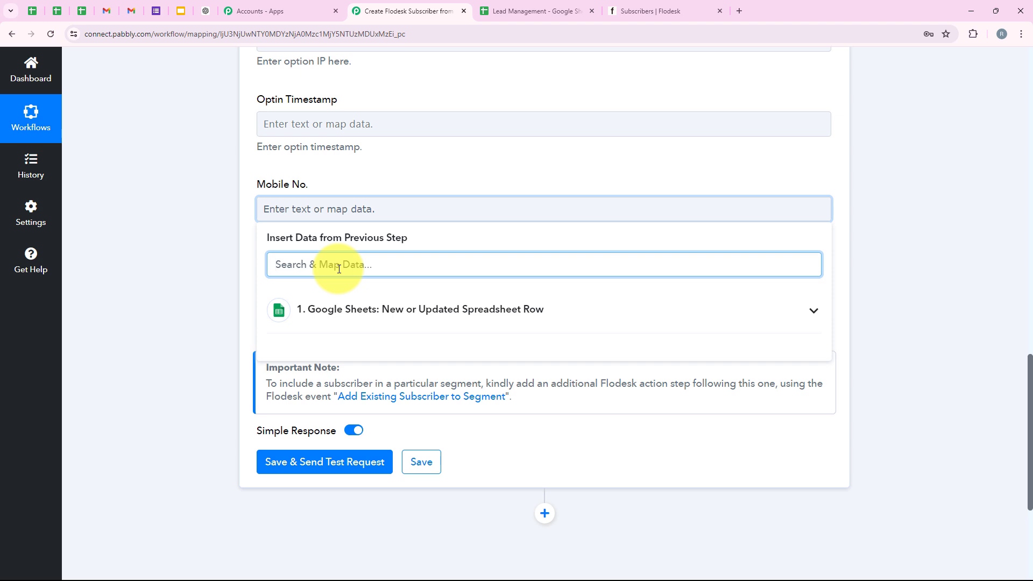
type("n")
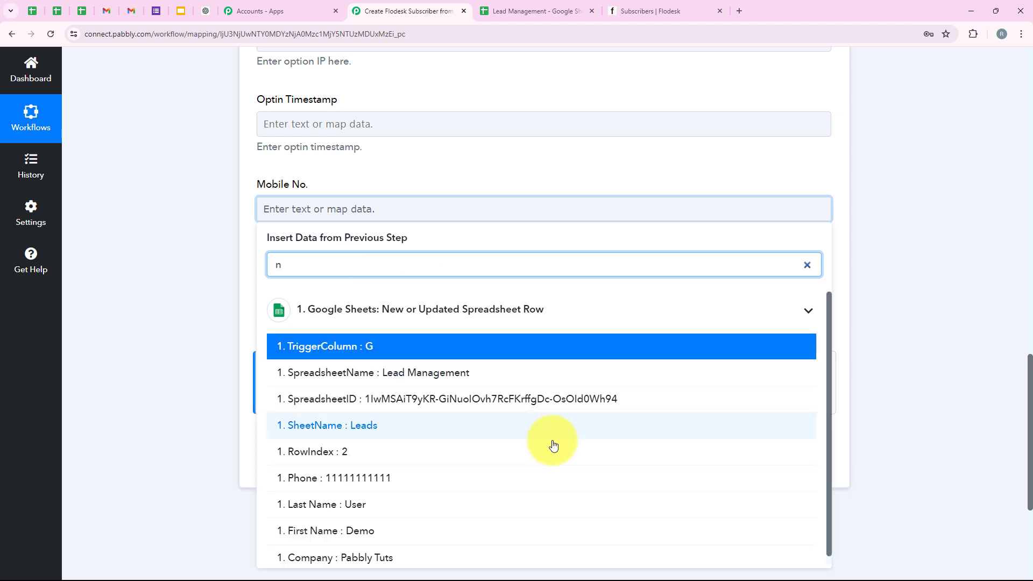
left_click(382, 477)
left_click(202, 225)
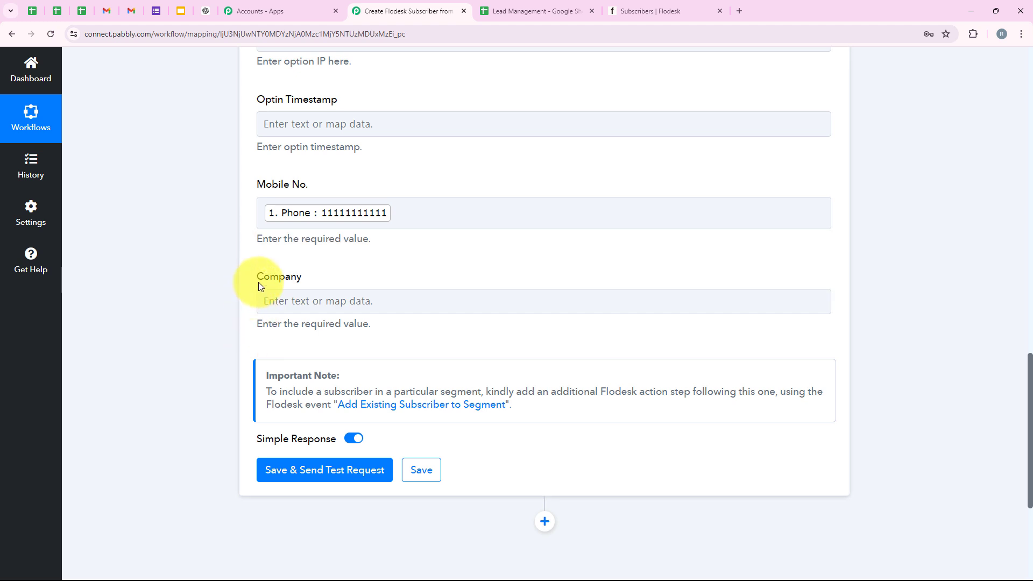
- Map Company from the sheet's '1. Company : Pabbly Tuts' value
left_click(270, 295)
scroll(386, 271, "down", 2)
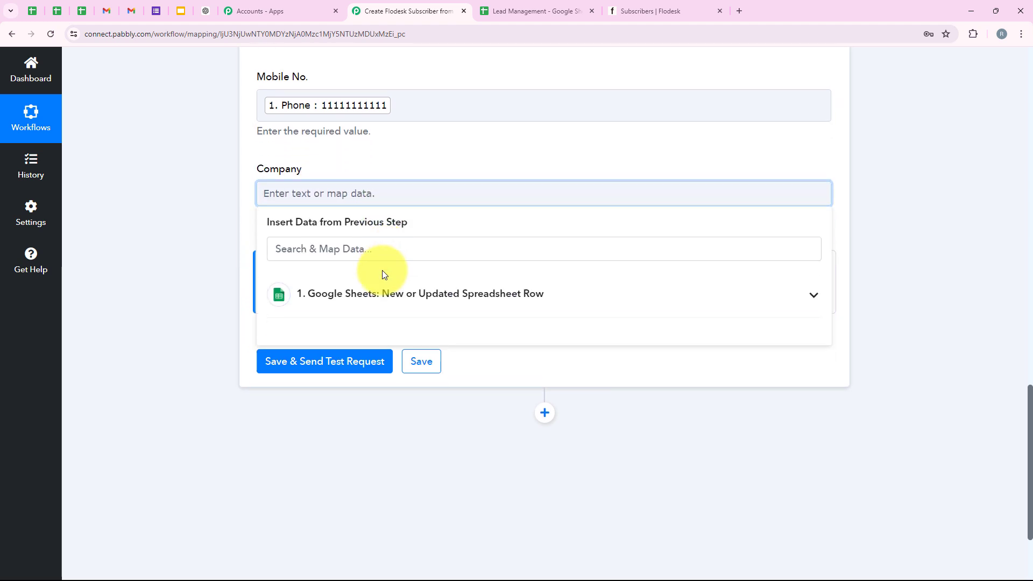
left_click(364, 257)
type("com")
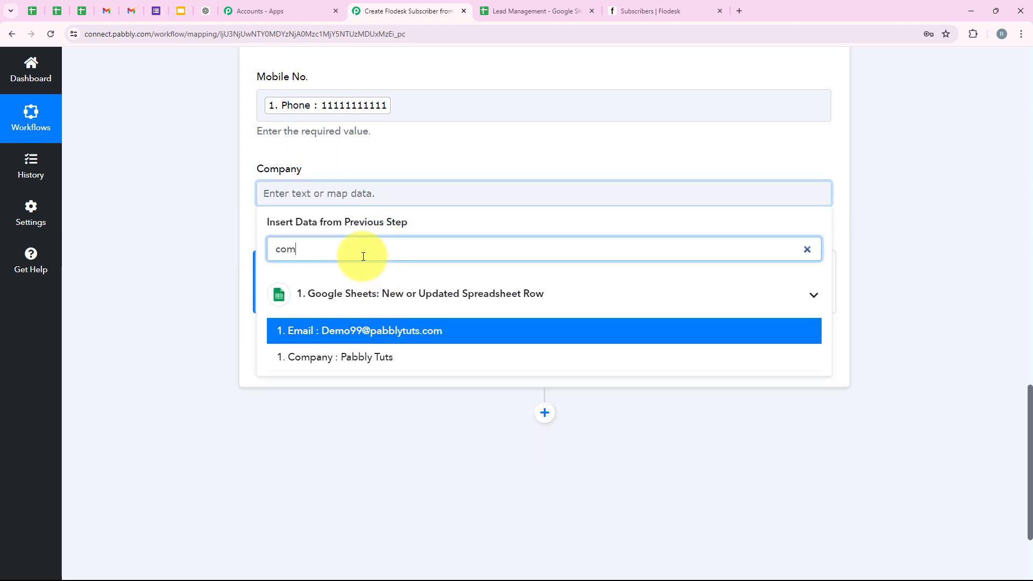
left_click(361, 356)
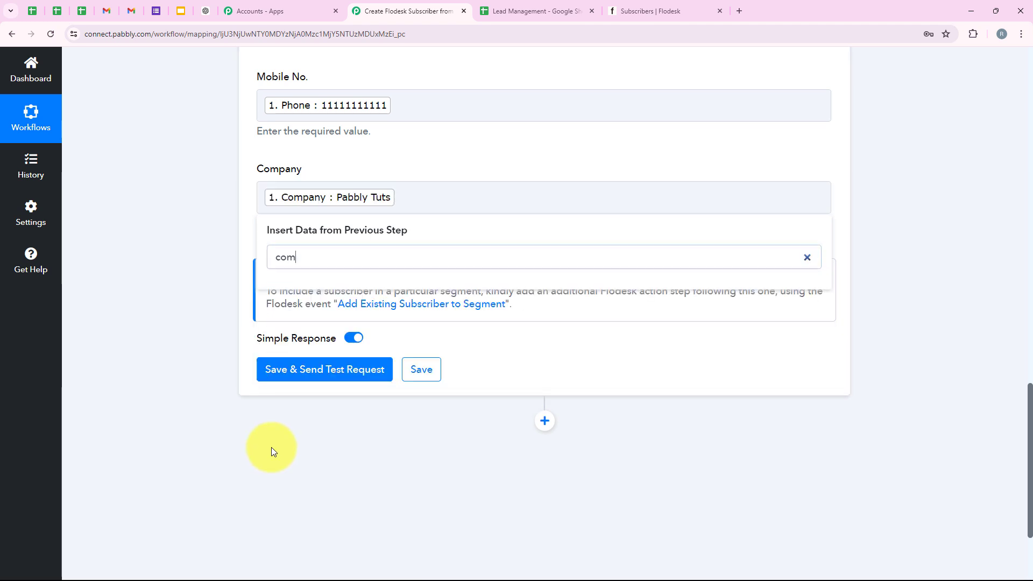
scroll(480, 339, "down", 2)
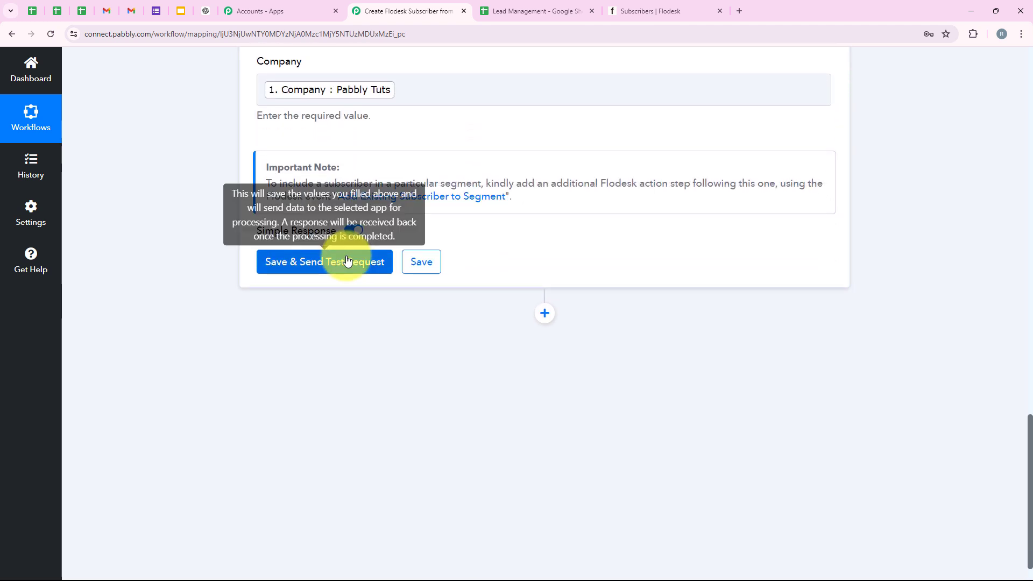
- Save and send the Flodesk test, check the returned subscriber email, then view Flodesk's subscribers
left_click(366, 261)
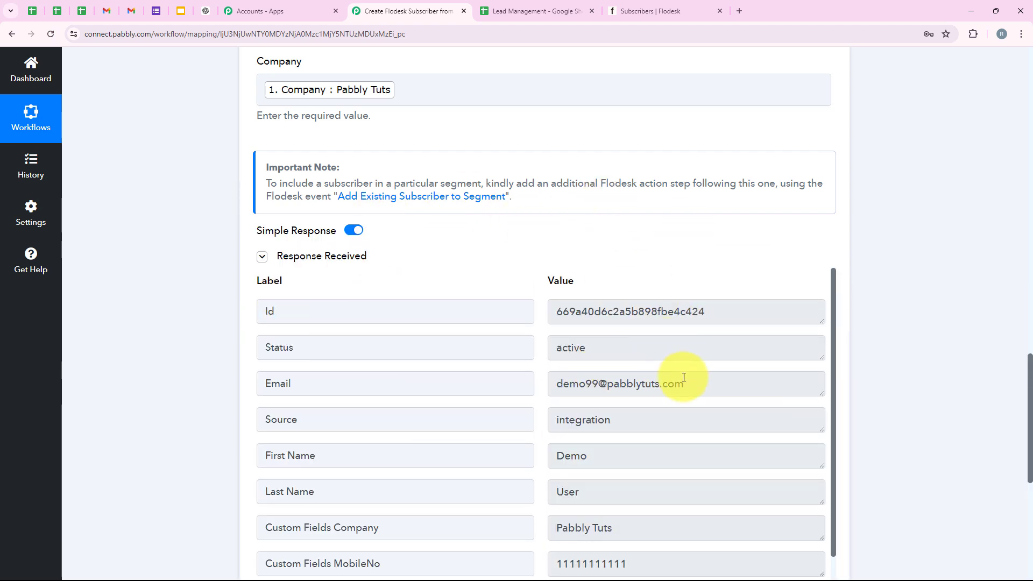
left_click_drag(718, 384, 493, 384)
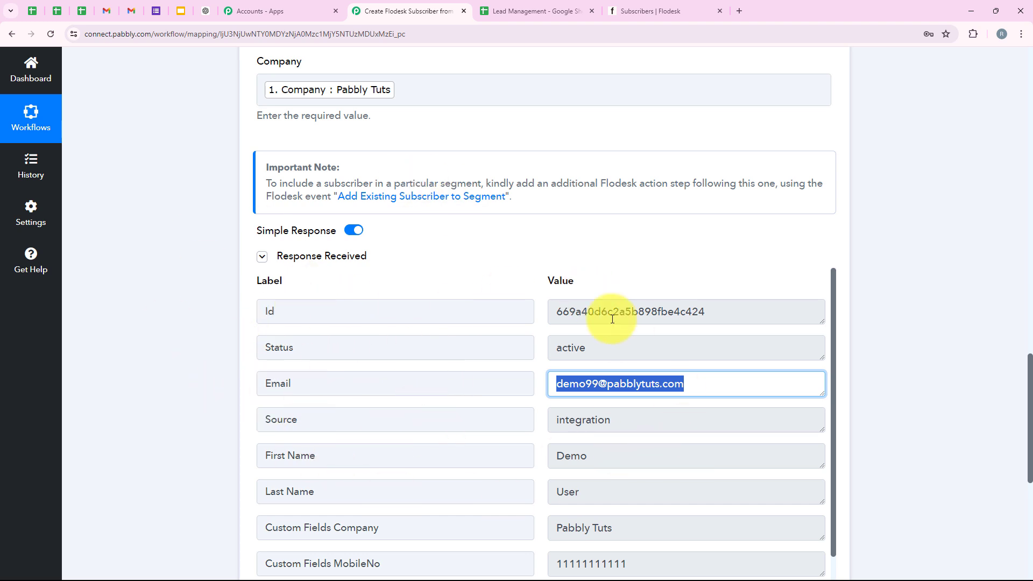
left_click(686, 386)
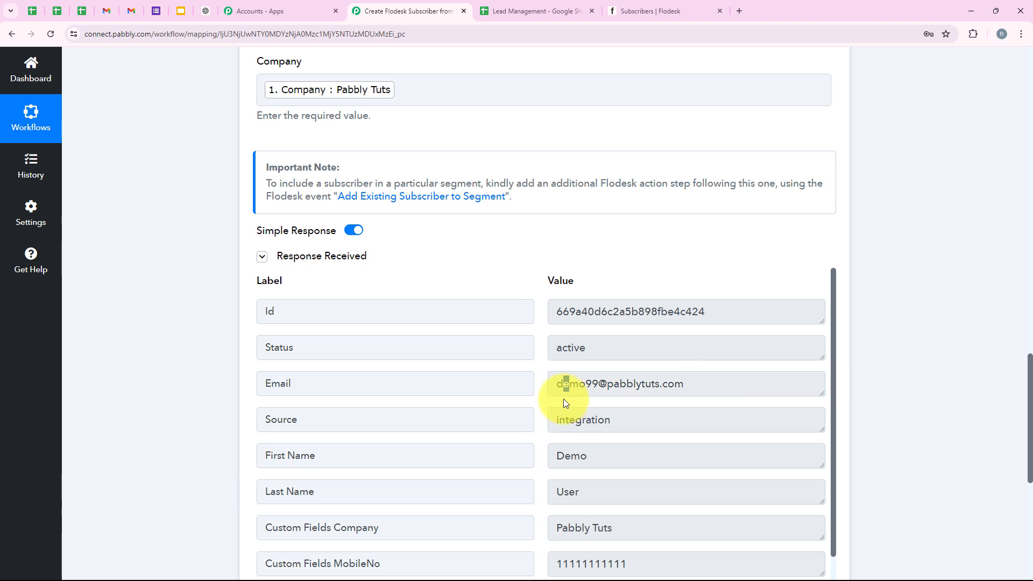
left_click(630, 8)
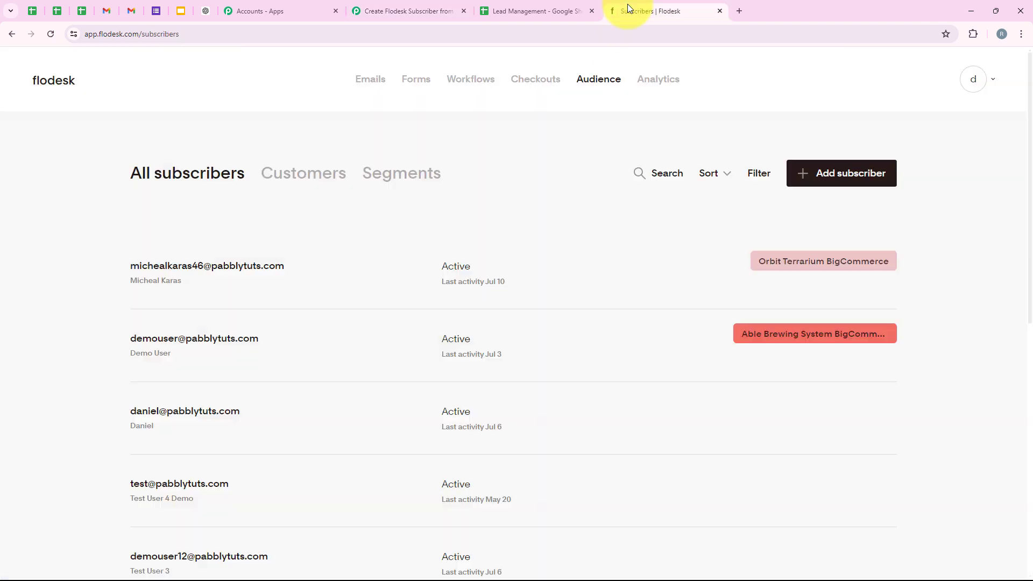
- Reload Flodesk's subscriber list and open the new subscriber's Segments & data
left_click(50, 34)
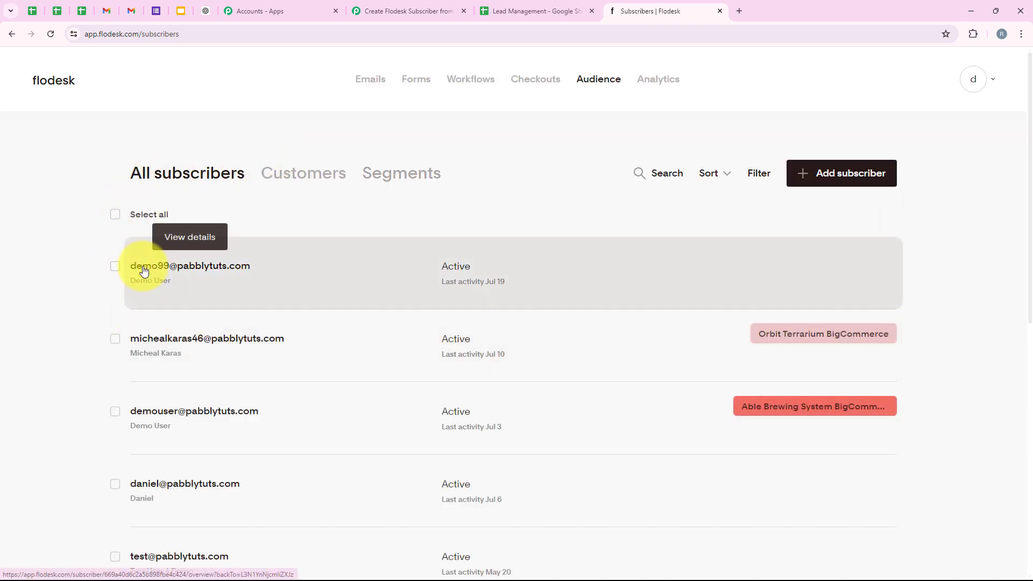
left_click(207, 269)
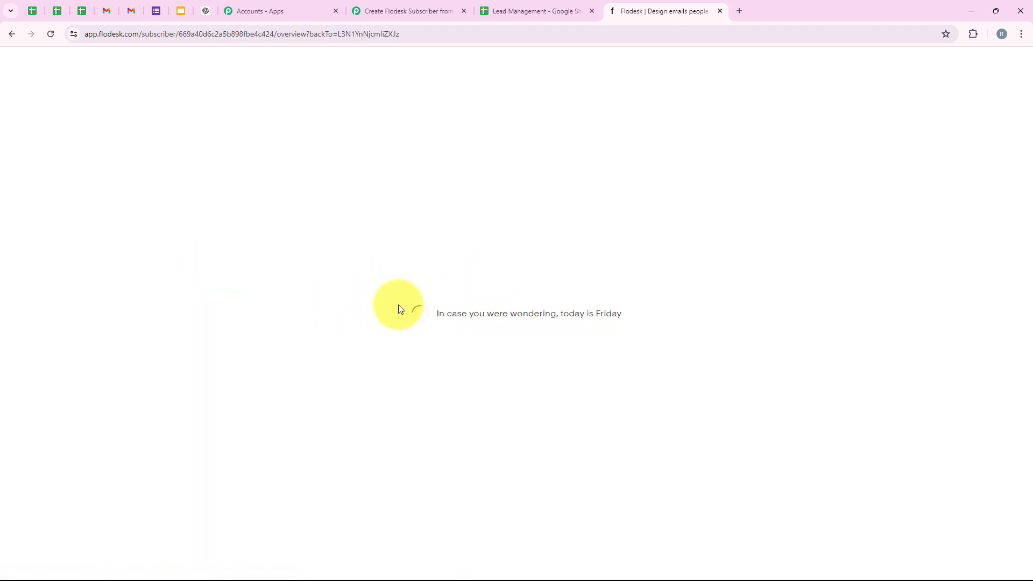
scroll(545, 295, "down", 3)
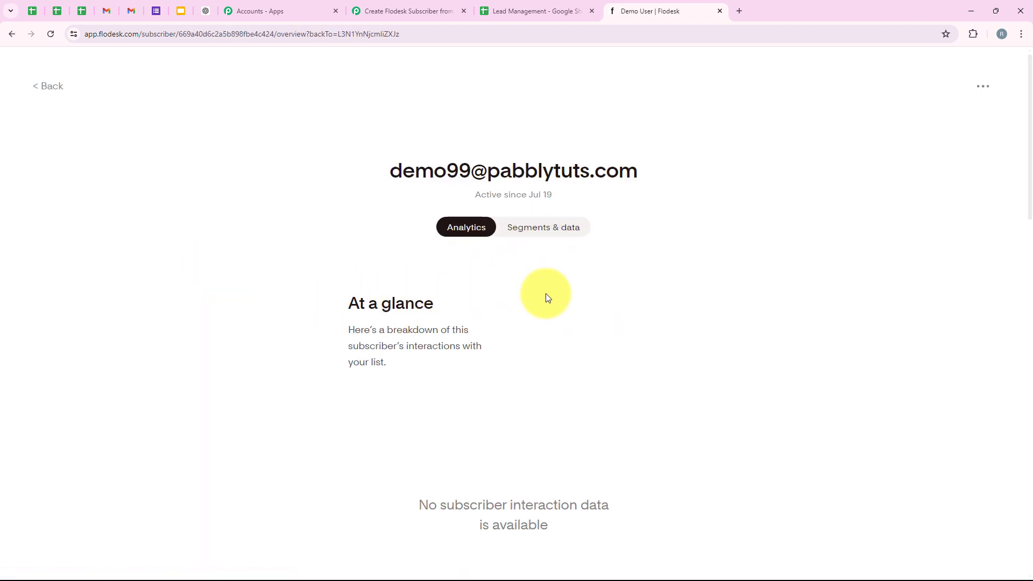
scroll(530, 173, "up", 2)
left_click(528, 191)
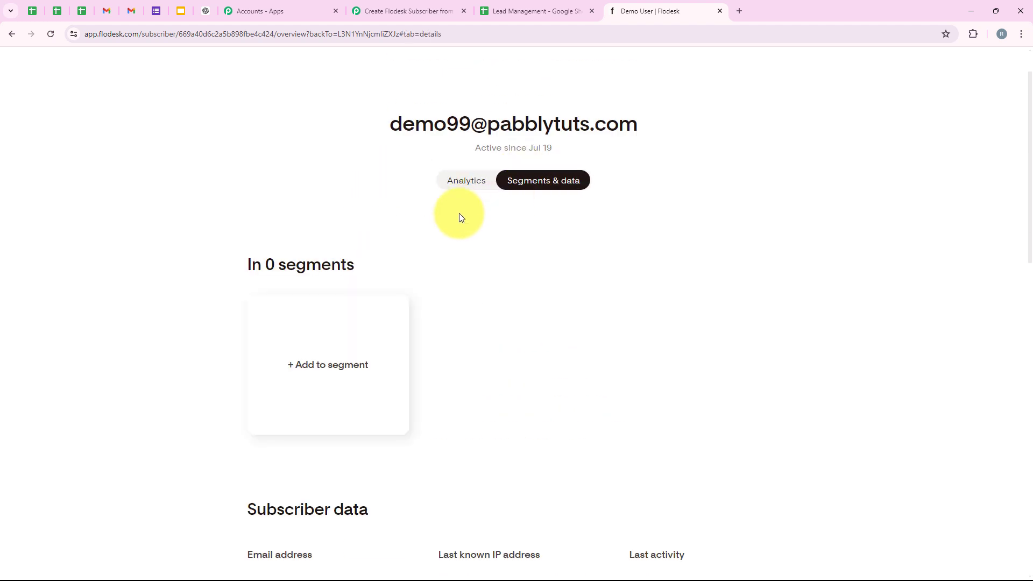
- Check the stored first name, last name and company Pabbly Tuts, then return to Pabbly
scroll(460, 216, "down", 5)
scroll(462, 220, "down", 7)
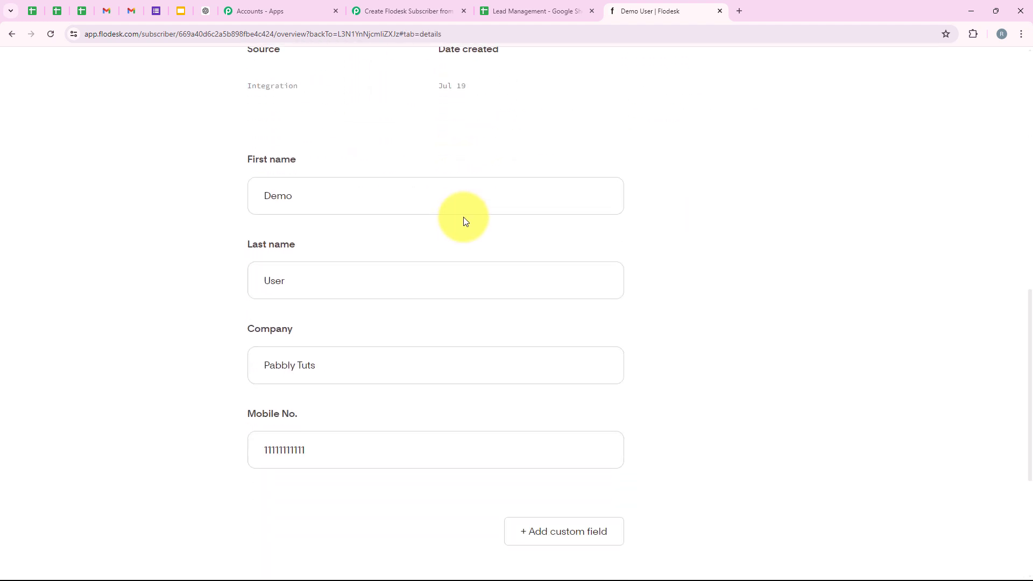
double_click(295, 164)
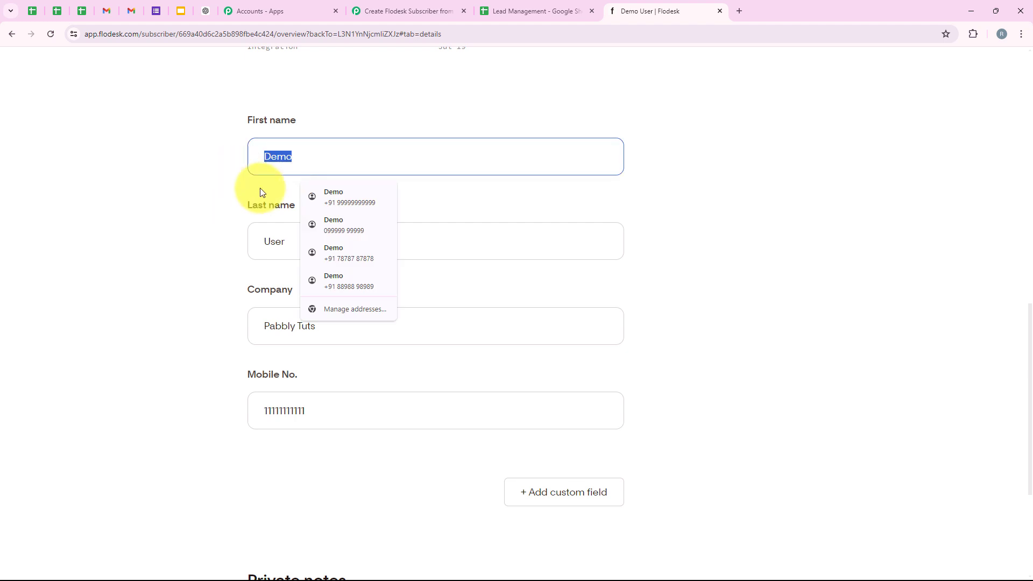
left_click(270, 237)
left_click(477, 300)
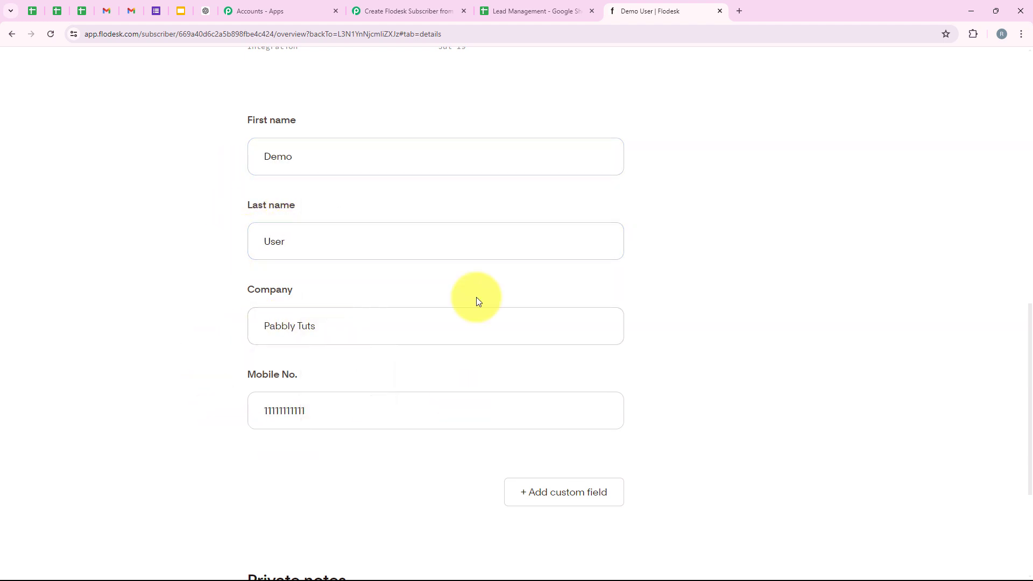
scroll(277, 307, "up", 7)
key("ctrl+shift+Tab")
key("ctrl+shift+Tab")
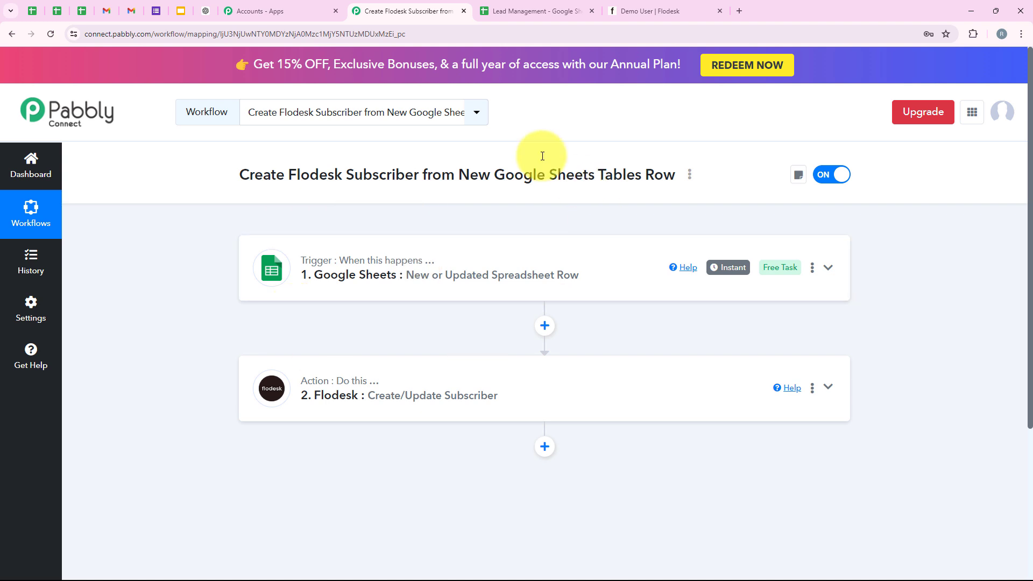
- Enter the test lead's first and last name, company Pabbly Con, e-mail and phone in row 3
left_click(515, 16)
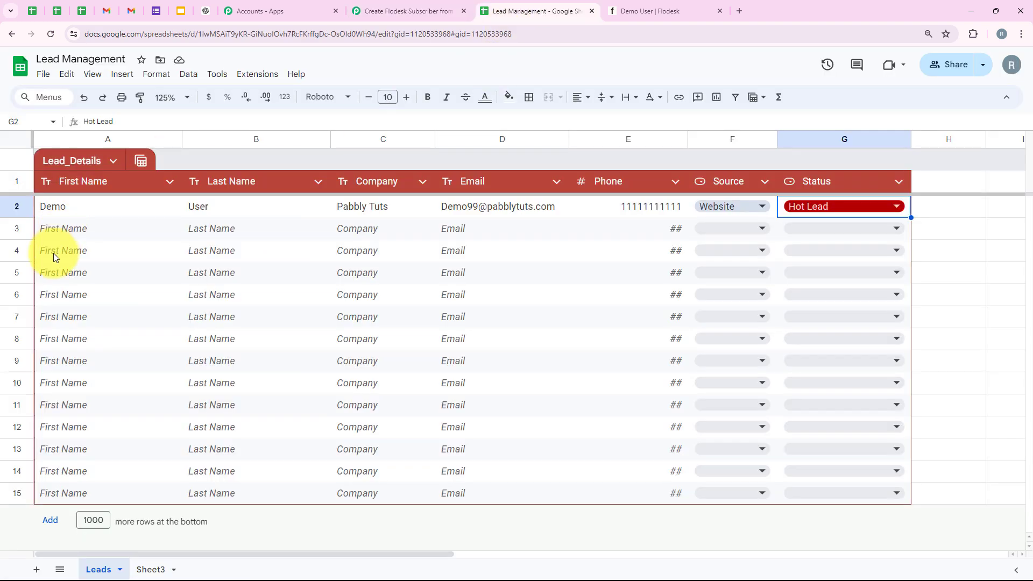
left_click(84, 230)
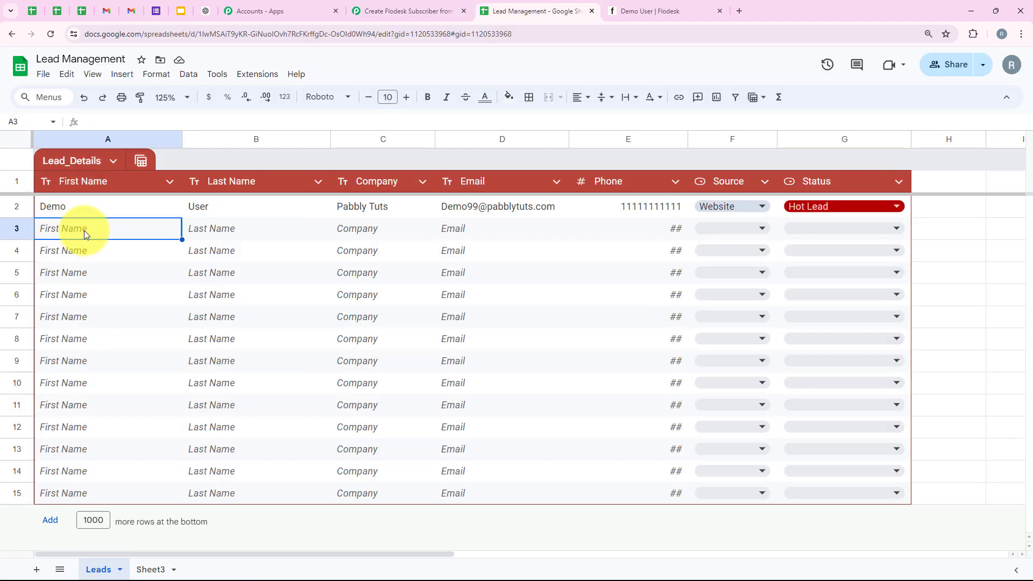
type("Test")
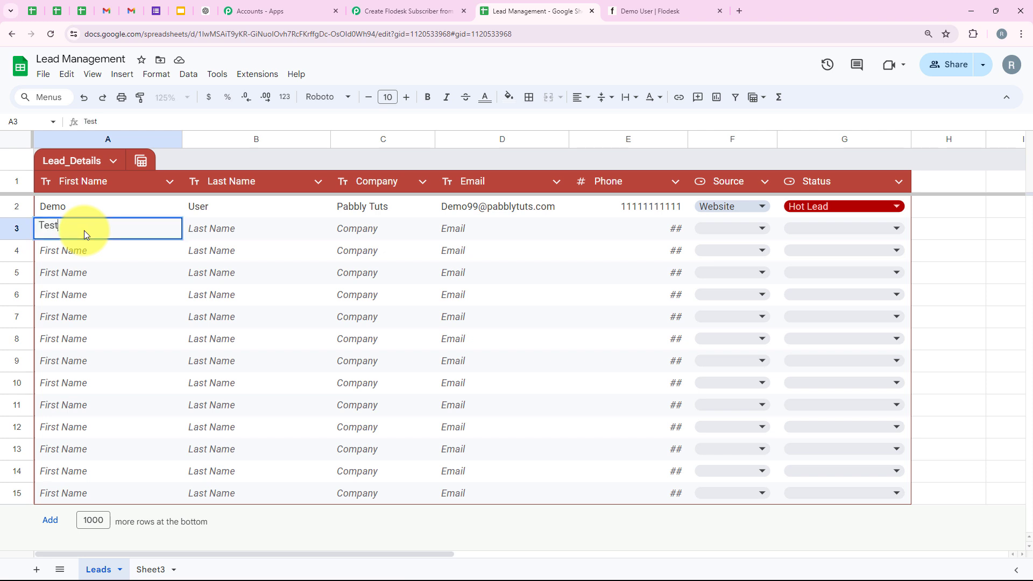
key("Tab")
type("Us")
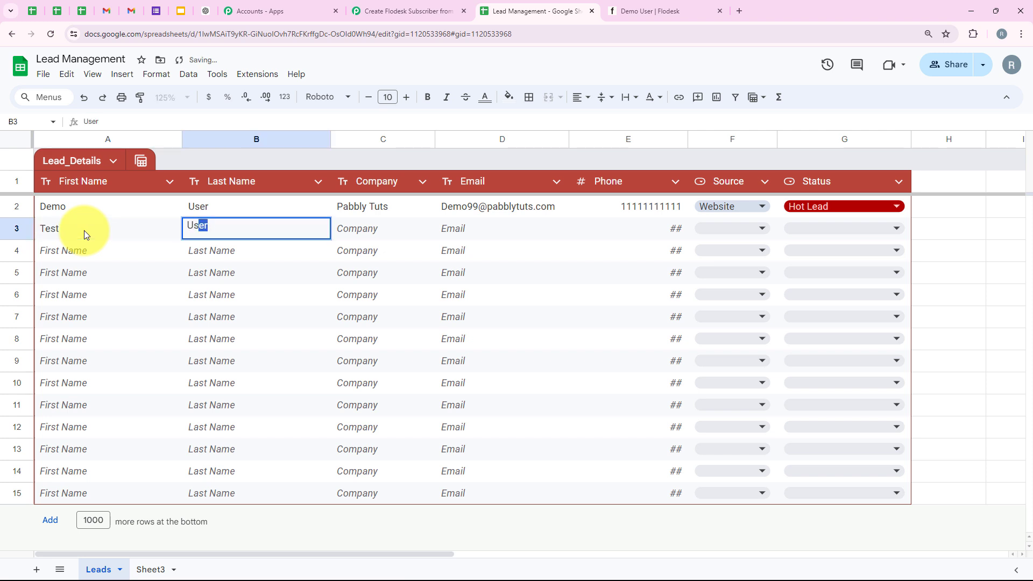
key("Tab")
type("P")
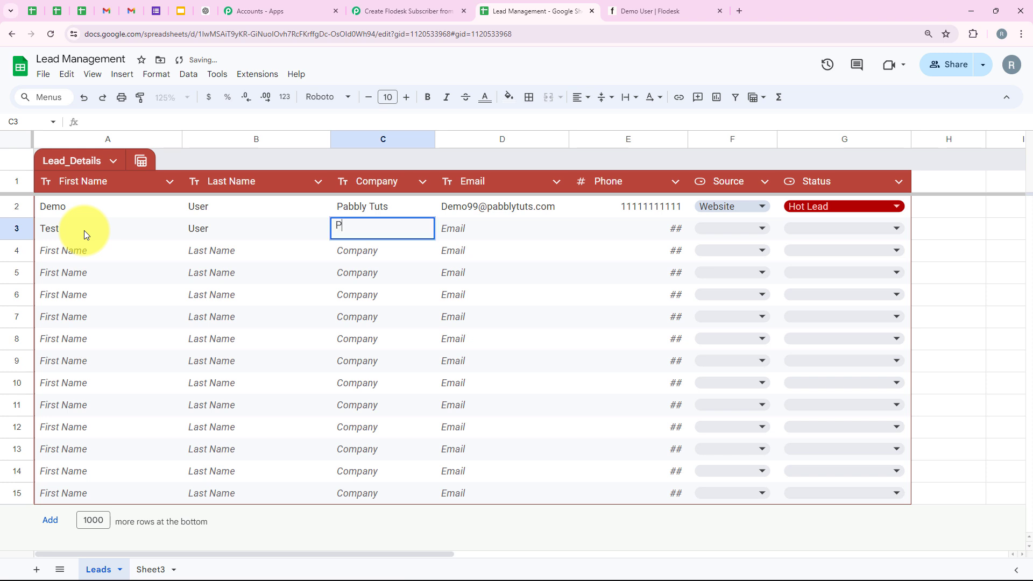
type("abbly")
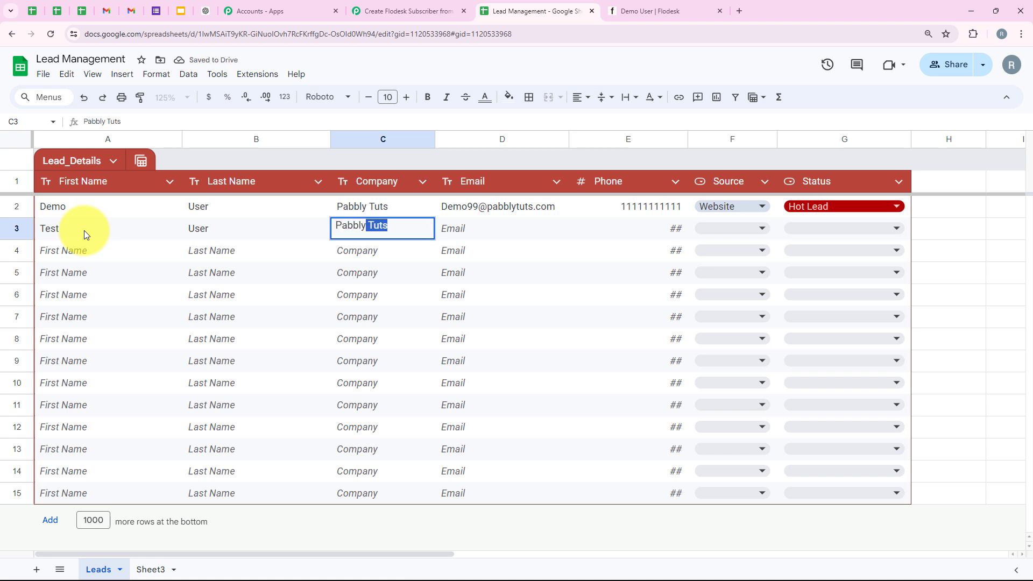
type("T")
key("BackSpace")
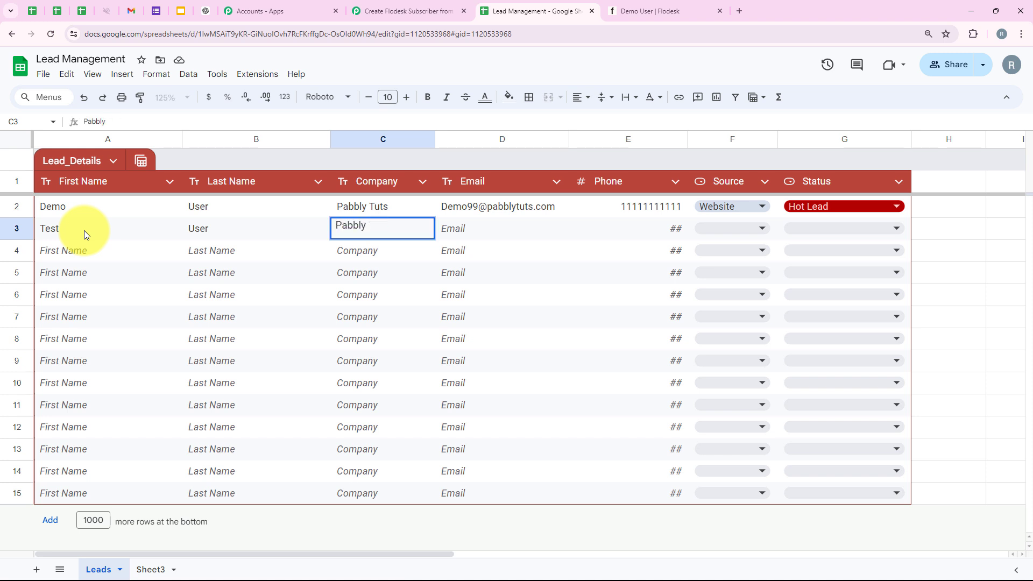
type("Con")
key("Tab")
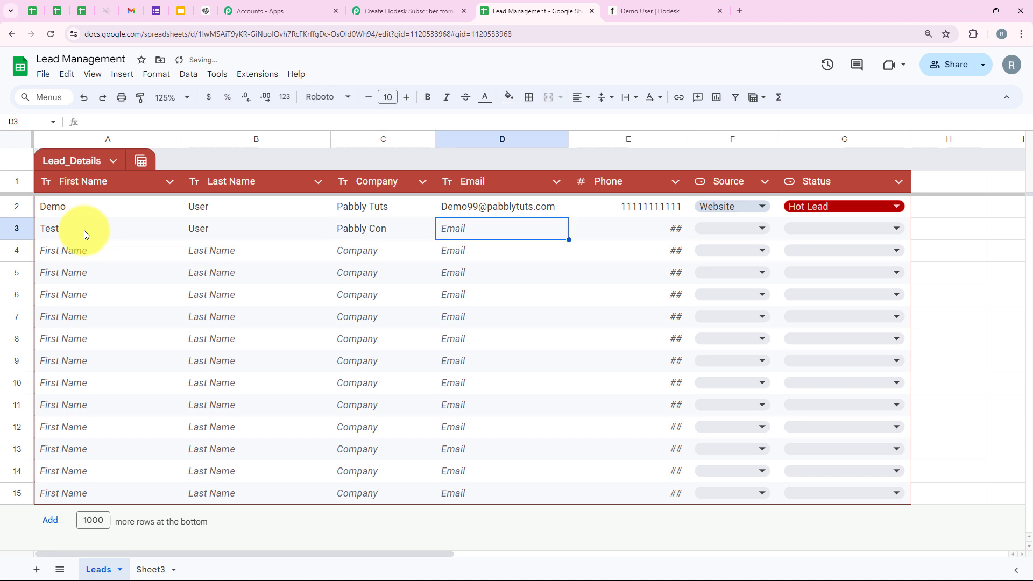
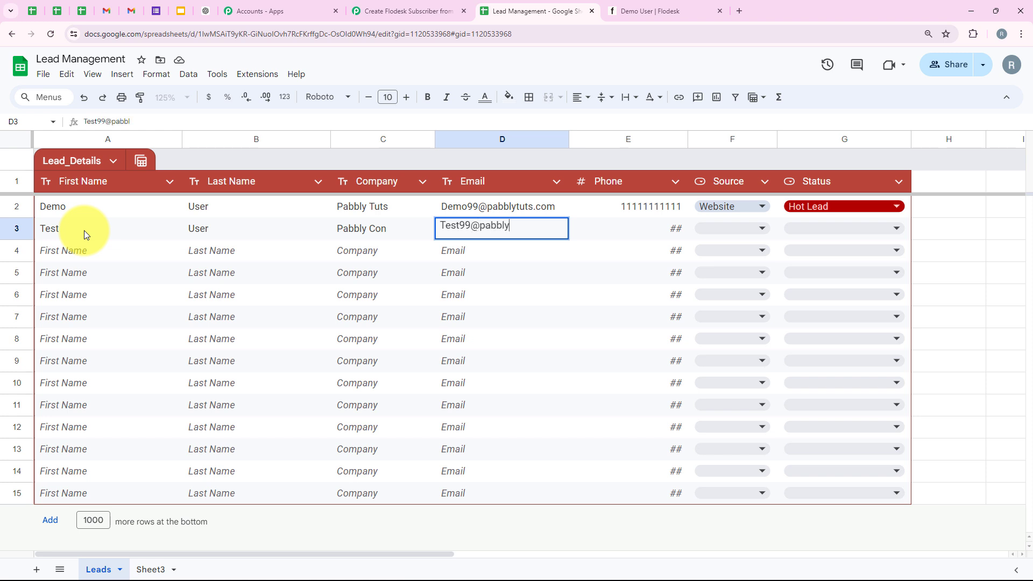
key("Tab")
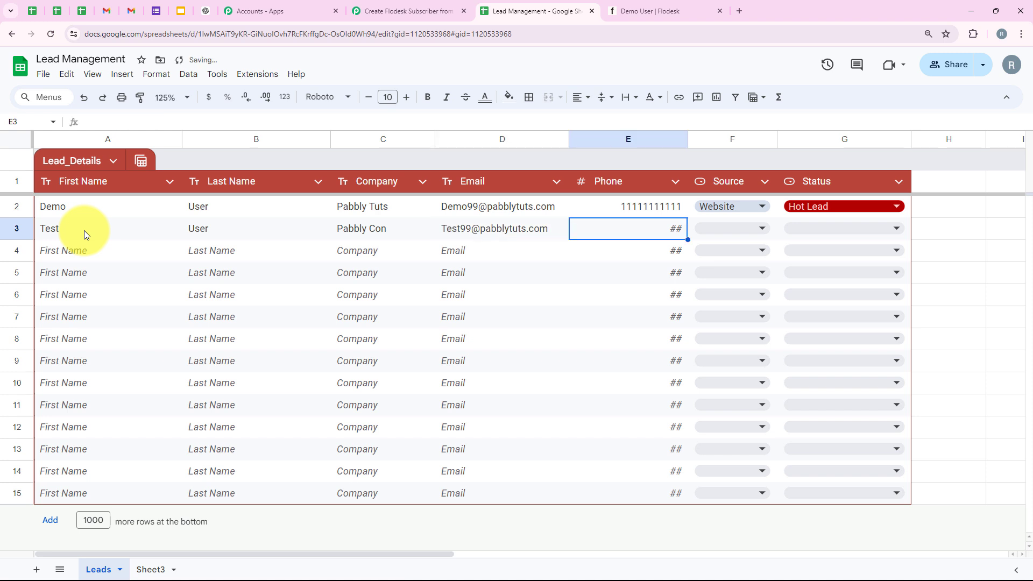
type("22222222222")
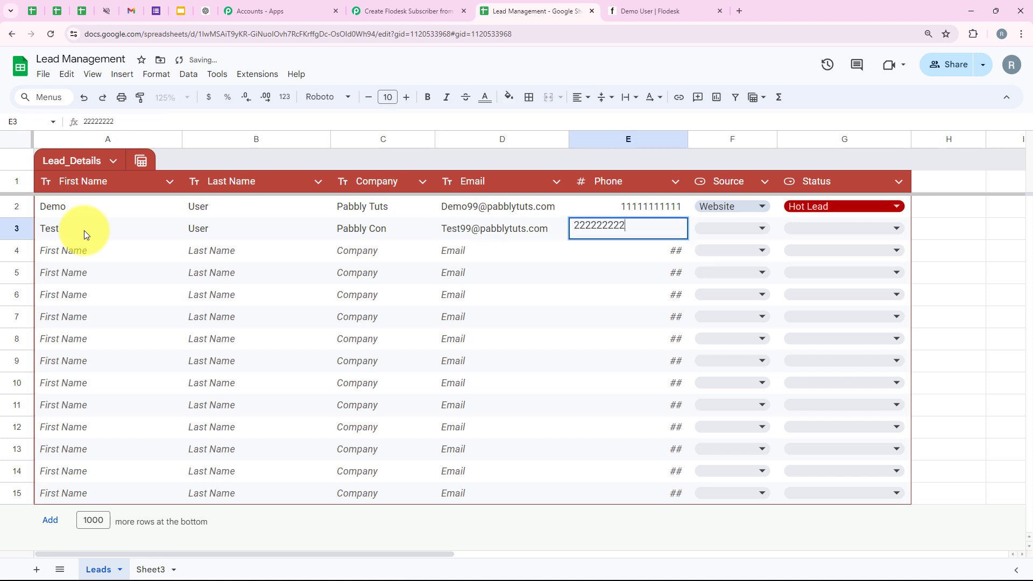
key("Tab")
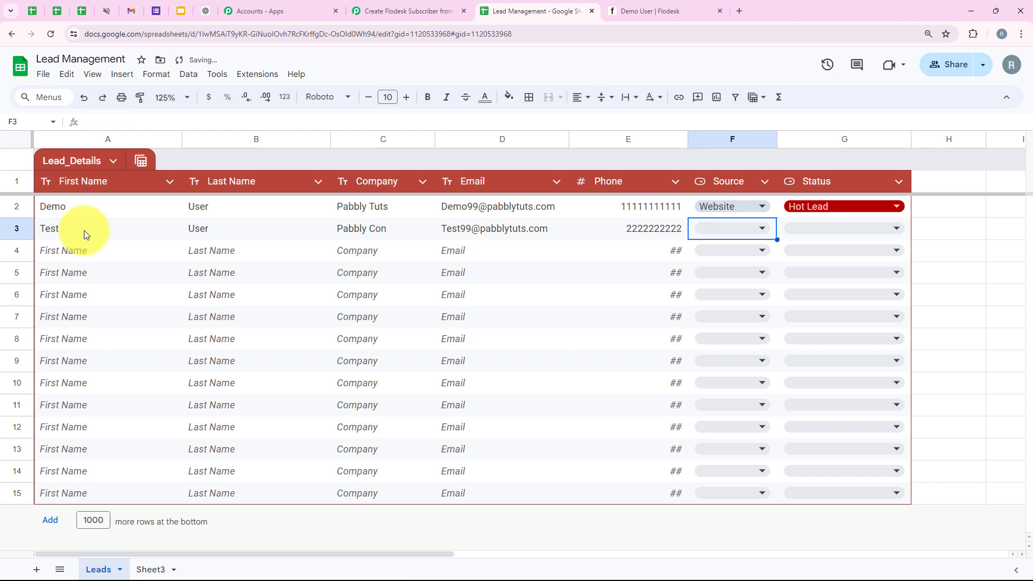
- Set the new lead's Source to Other and Status to Warm Lead
left_click(728, 226)
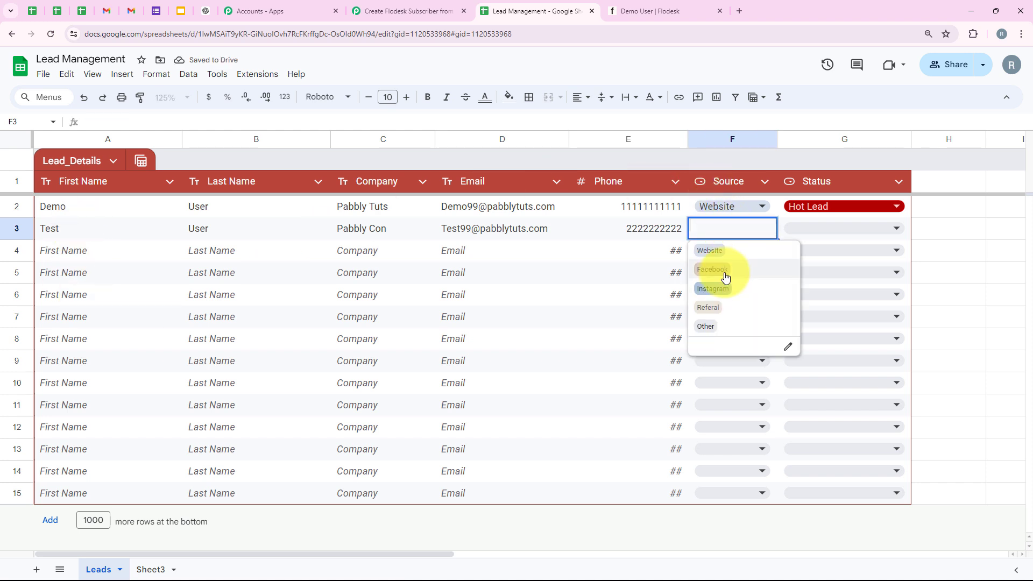
left_click(720, 326)
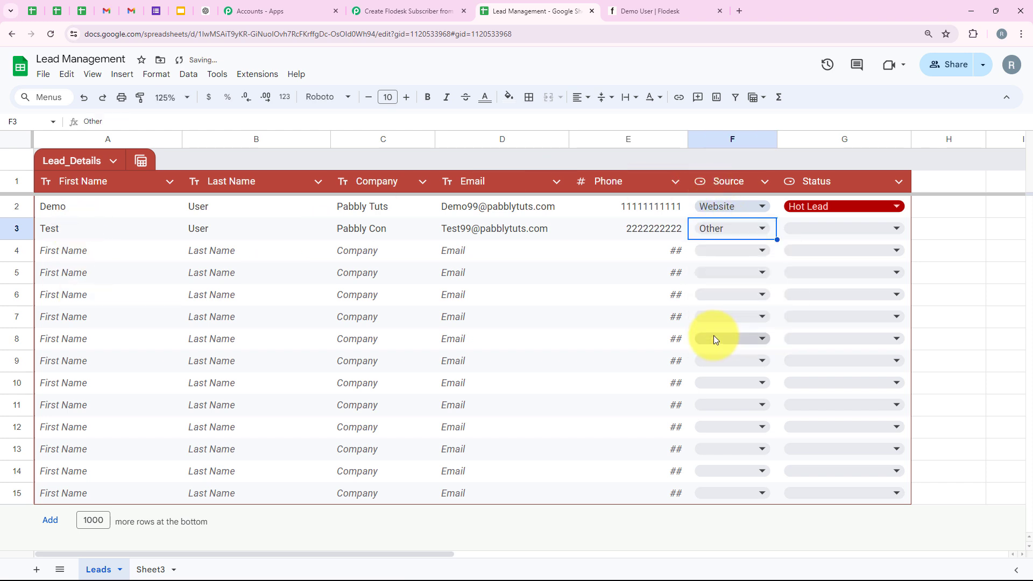
left_click(821, 226)
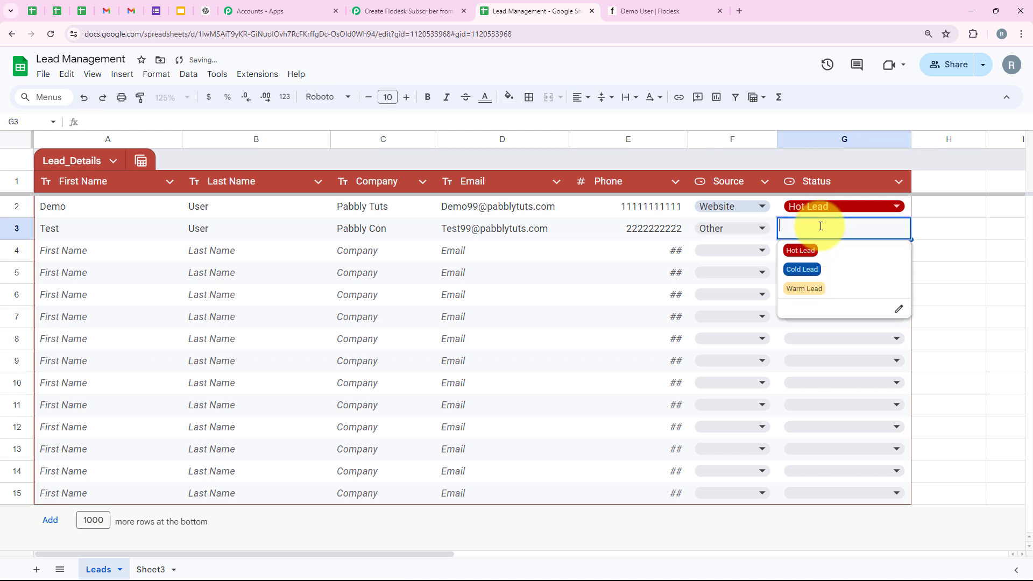
left_click(835, 288)
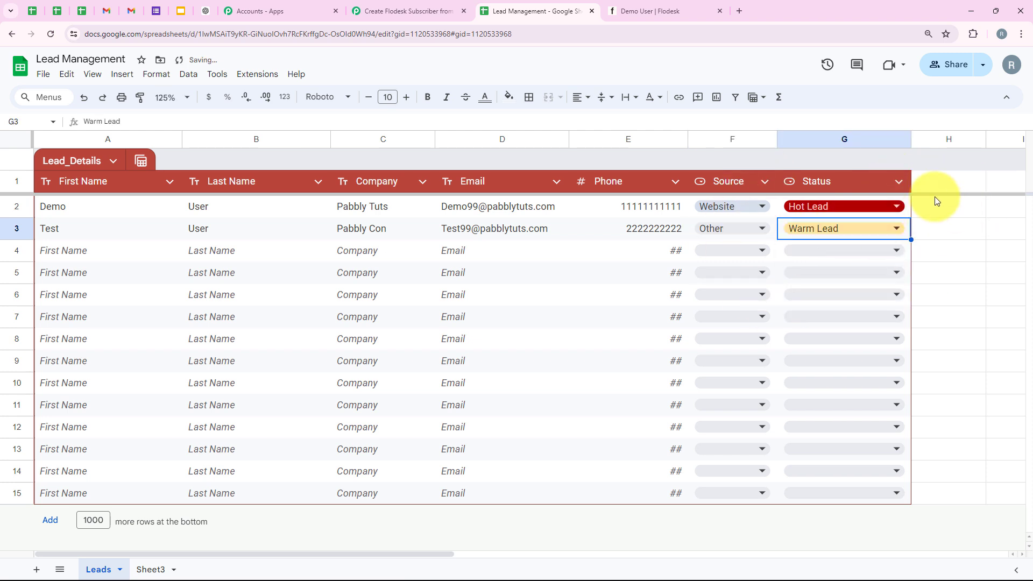
left_click(934, 223)
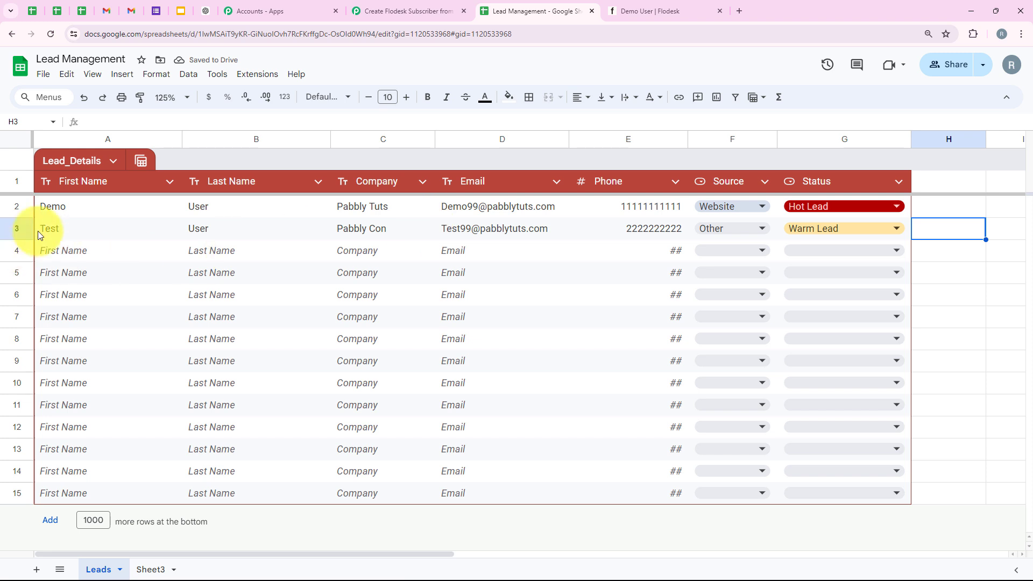
- Check the new lead's e-mail address in cell D3
left_click(468, 231)
left_click(297, 253)
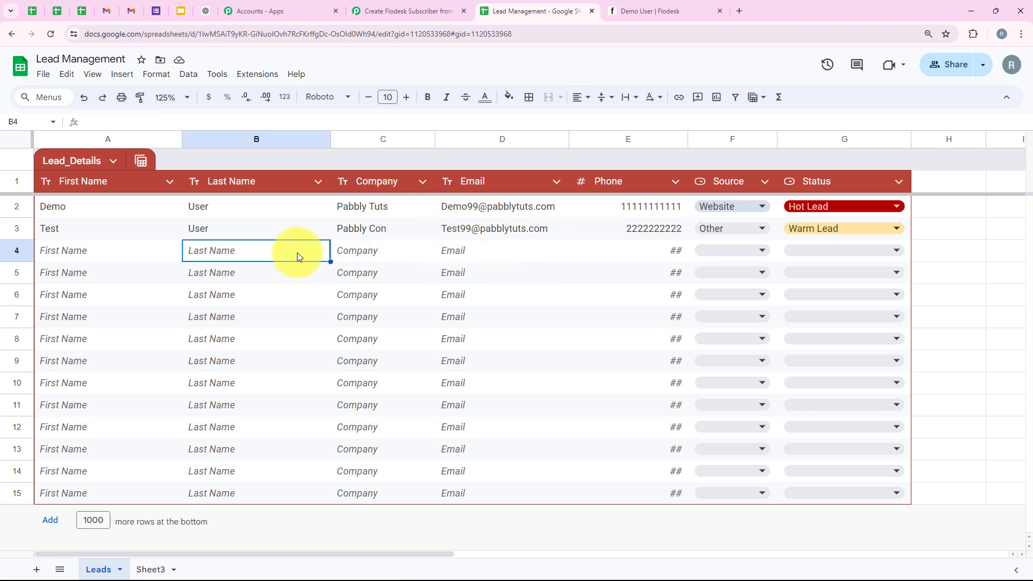
left_click(504, 233)
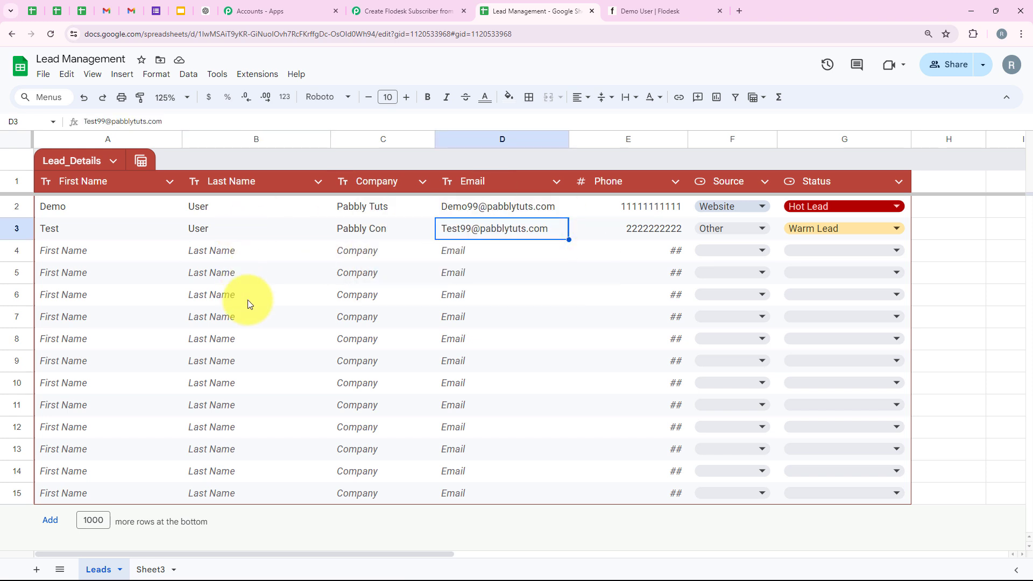
- Show Flodesk's All subscribers list with the new test subscriber, then return to the Pabbly workflow
left_click(664, 7)
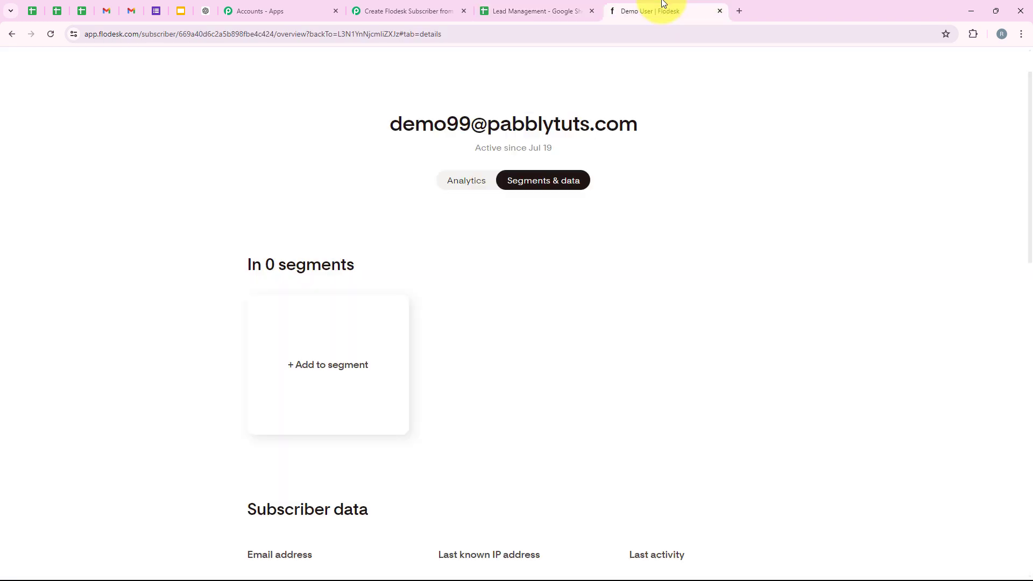
left_click(13, 32)
left_click(12, 32)
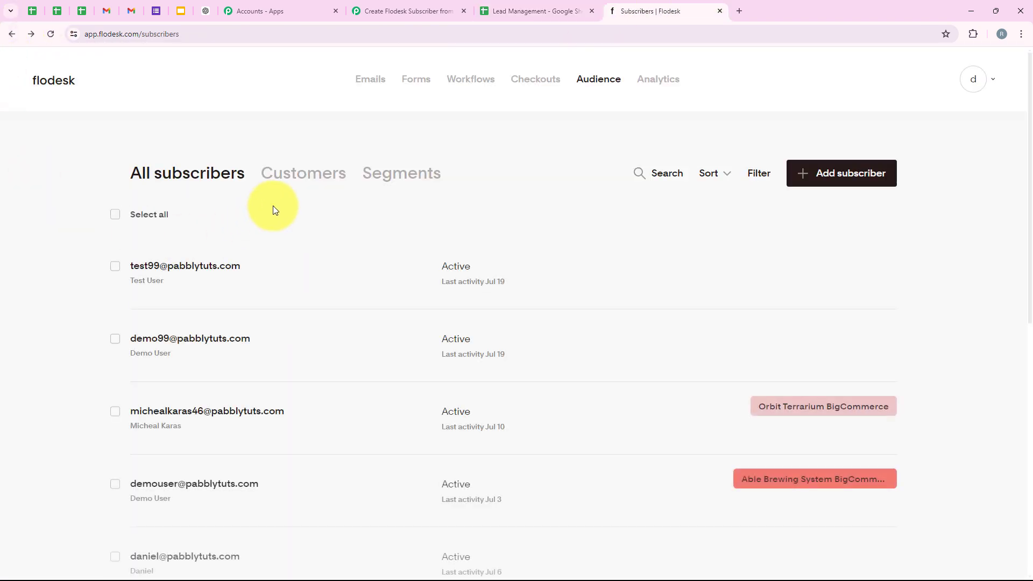
scroll(161, 204, "down", 1)
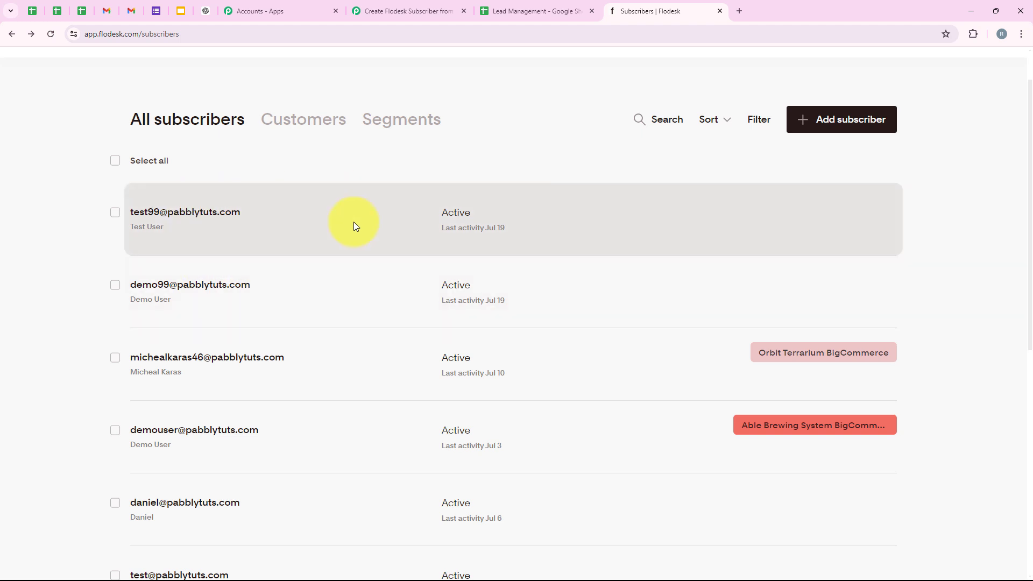
left_click(409, 11)
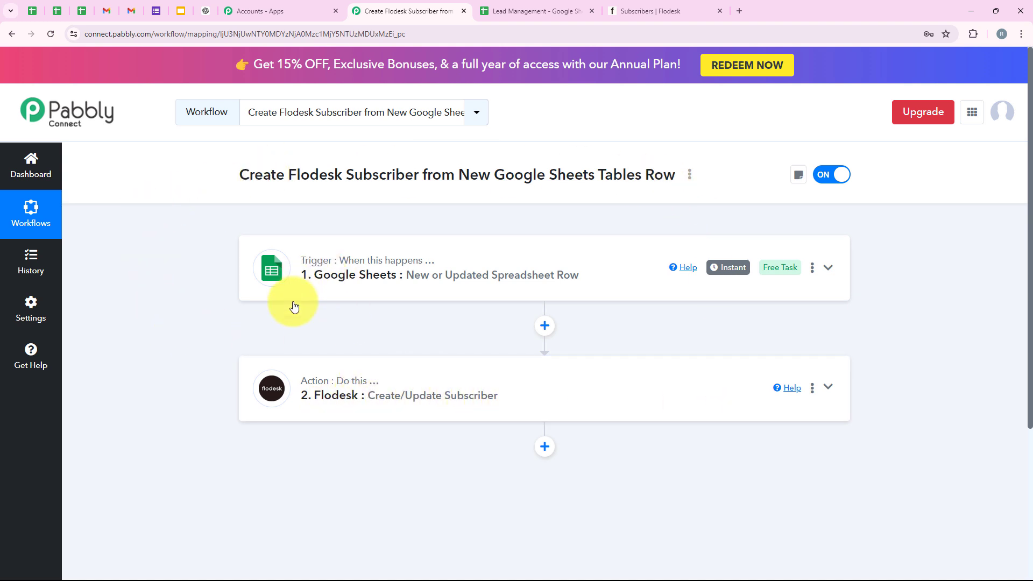
left_click(515, 9)
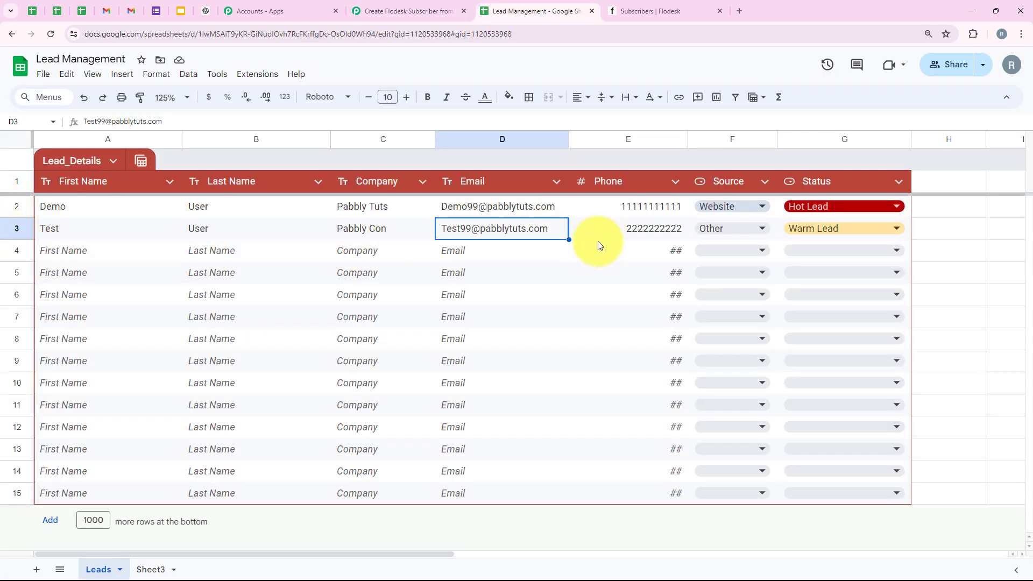
left_click(403, 11)
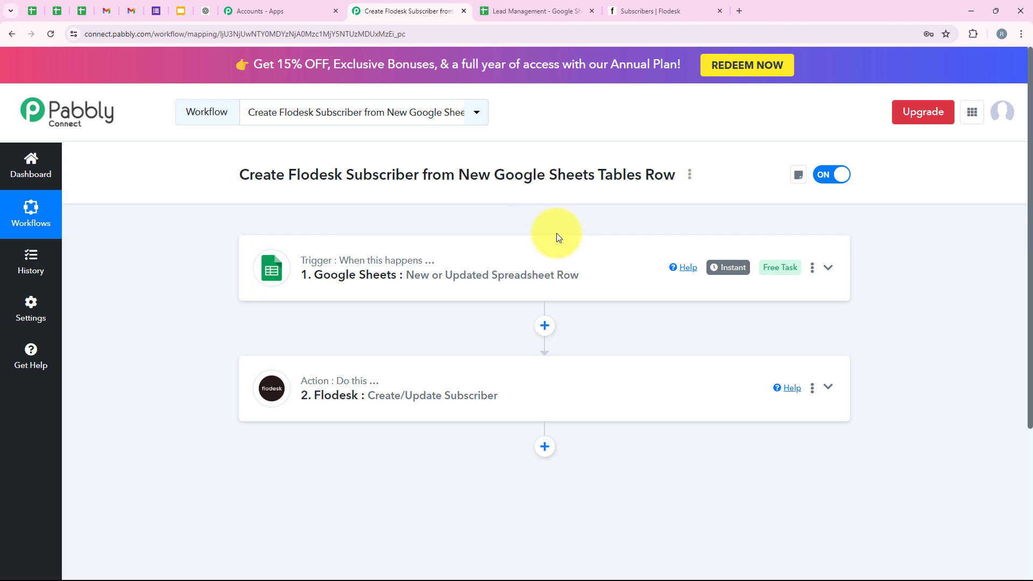
left_click(662, 11)
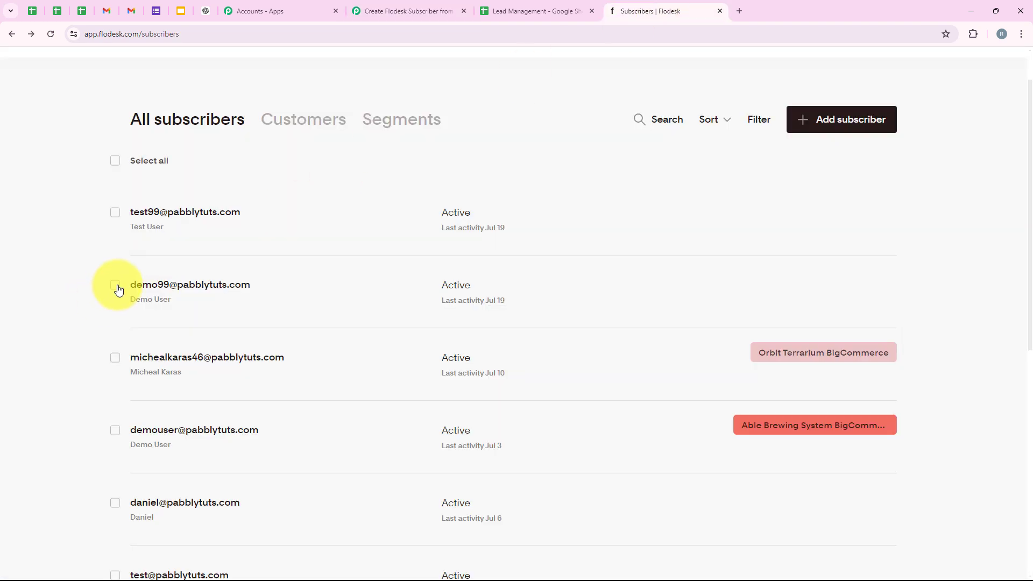
left_click(115, 285)
left_click(115, 212)
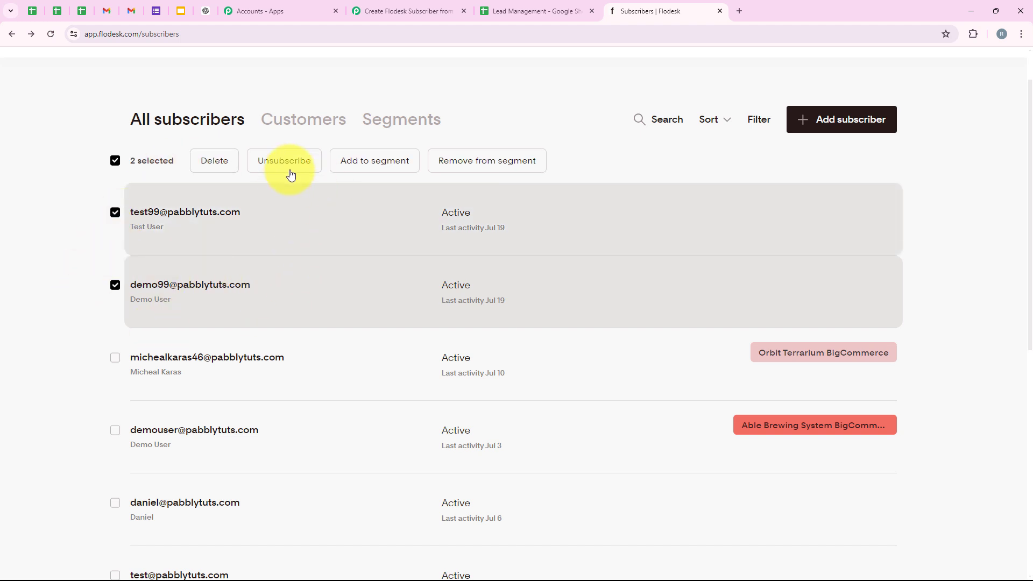
left_click(390, 5)
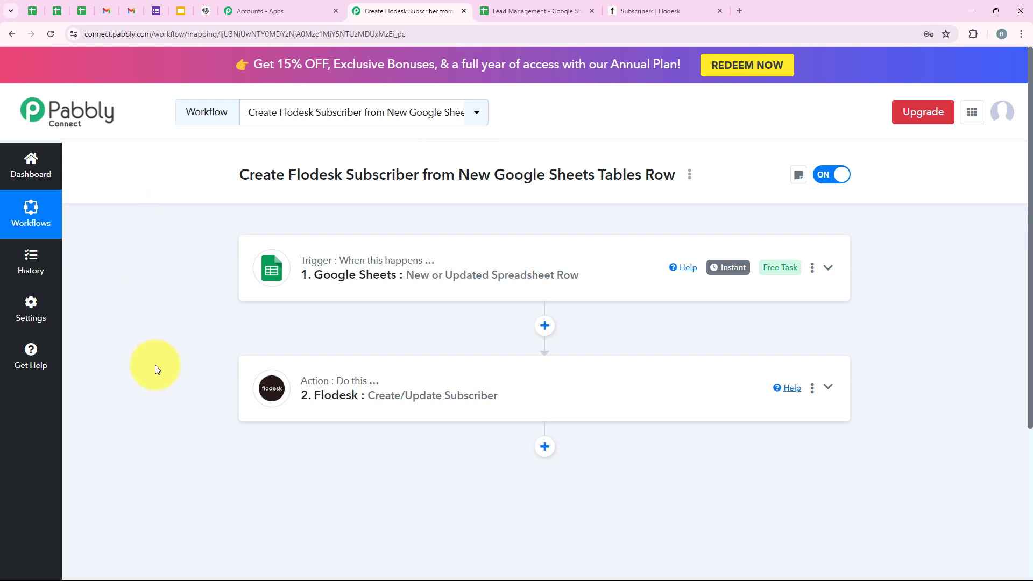